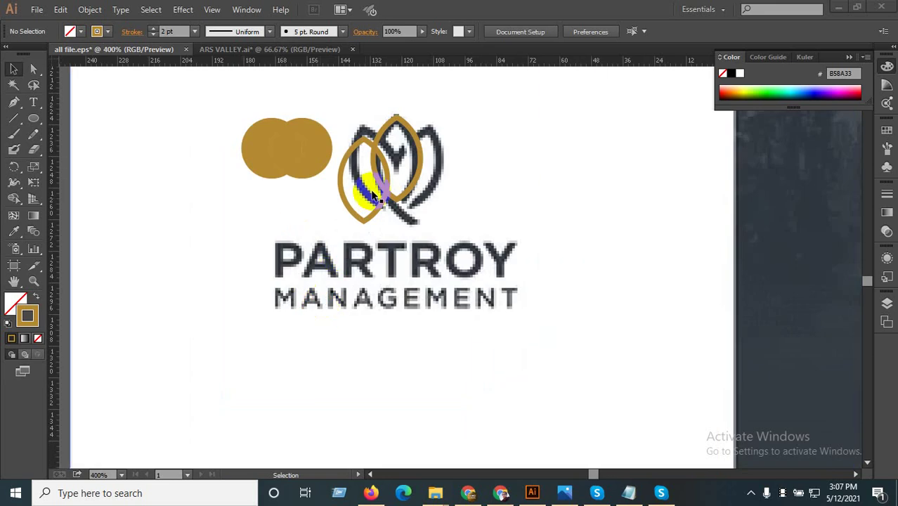
# - Move the left gold leaf up and rotate it to match the traced logo's left petal
pyautogui.scroll(1, 397, 125)
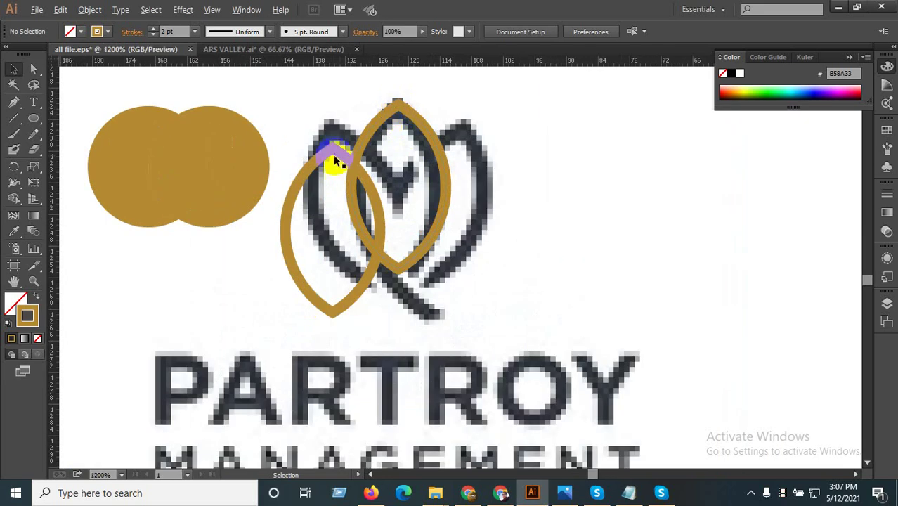
pyautogui.scroll(1, 331, 150)
pyautogui.click(334, 148)
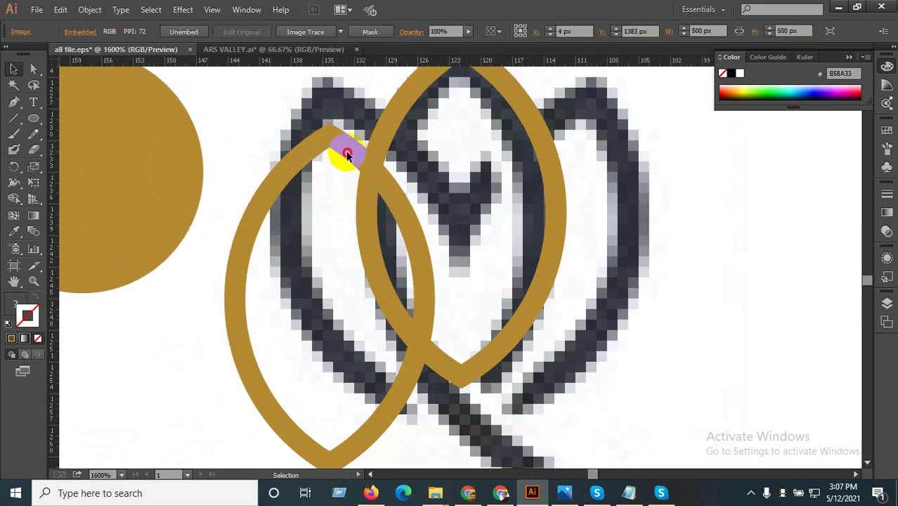
pyautogui.moveTo(349, 154); pyautogui.dragTo(365, 68)
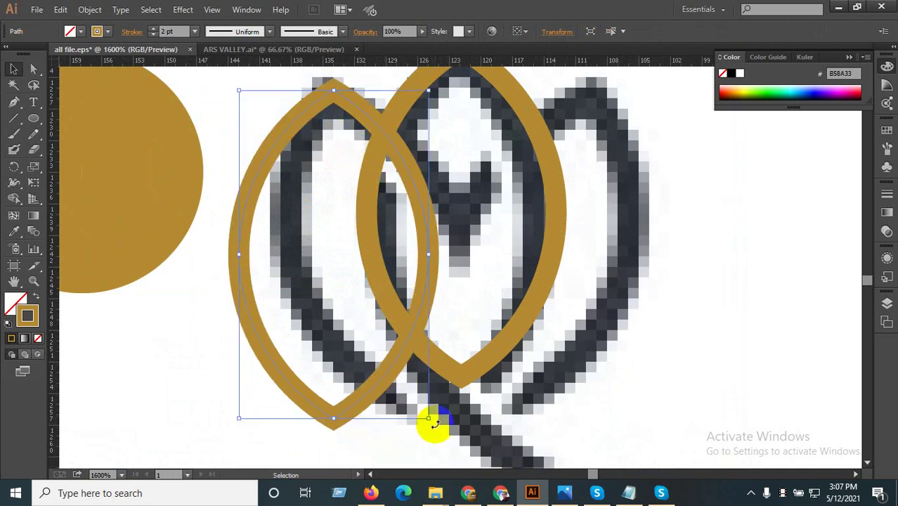
pyautogui.moveTo(436, 425); pyautogui.dragTo(492, 402)
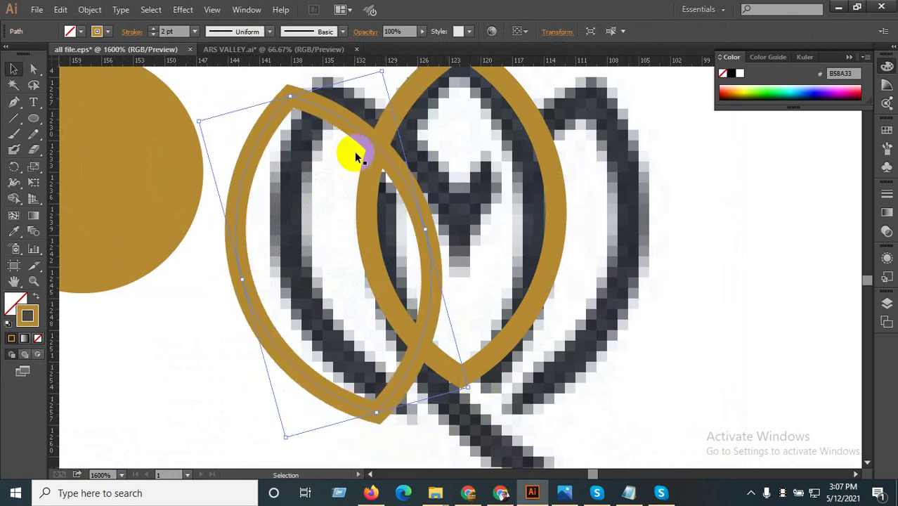
# - Try adjusting a leaf anchor point with Direct Selection, then undo the accidental logo-image shift
pyautogui.press('a')
pyautogui.click(355, 128)
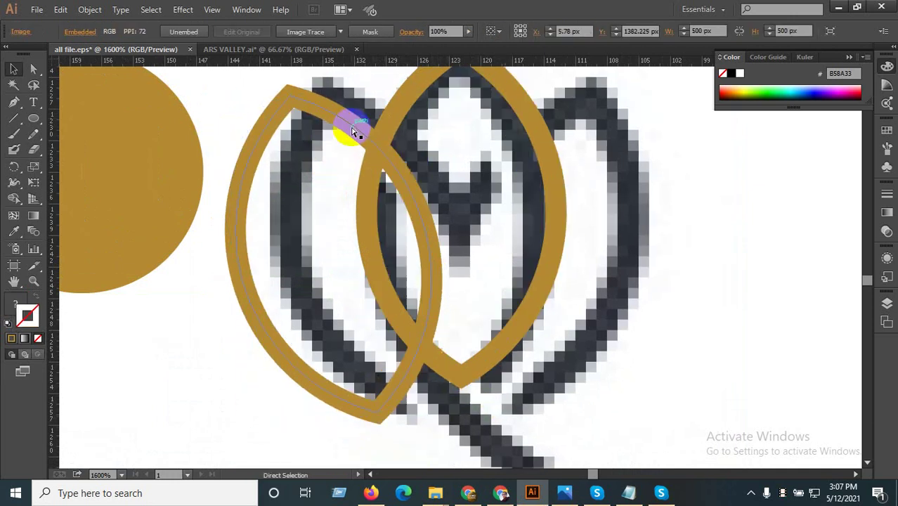
pyautogui.moveTo(350, 129); pyautogui.dragTo(370, 125)
pyautogui.hotkey('ctrl', 'z')
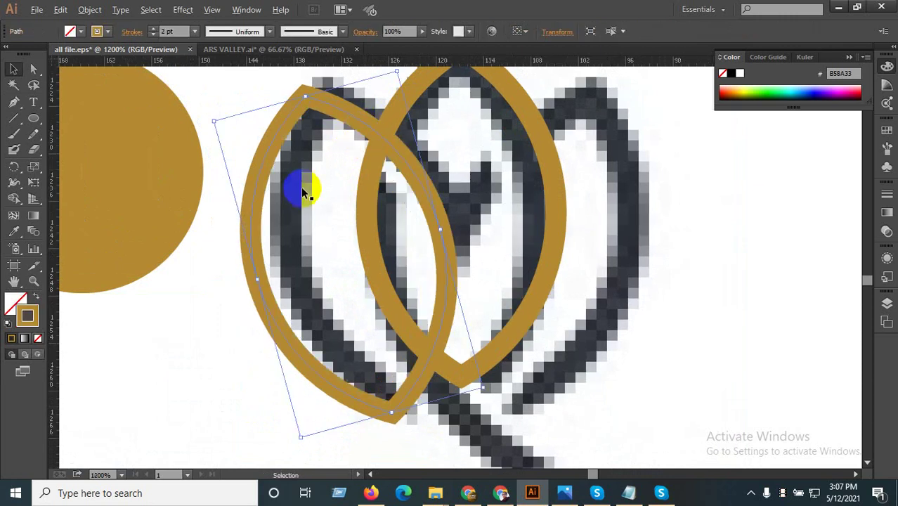
pyautogui.scroll(-2, 302, 188)
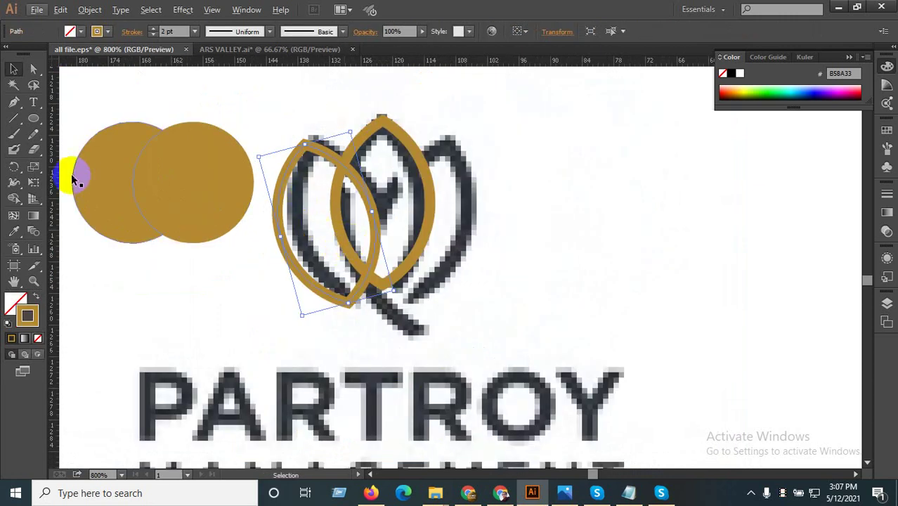
# - Make a mirrored copy of the left leaf across the Vertical axis with the Reflect tool
pyautogui.click(15, 167)
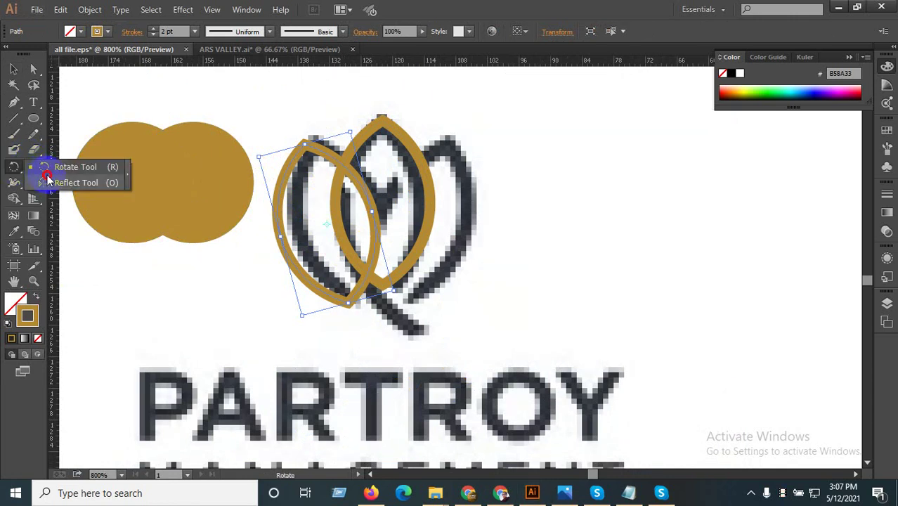
pyautogui.moveTo(16, 169); pyautogui.dragTo(43, 181)
pyautogui.keyDown('alt'); pyautogui.click(92, 203); pyautogui.keyUp('alt')
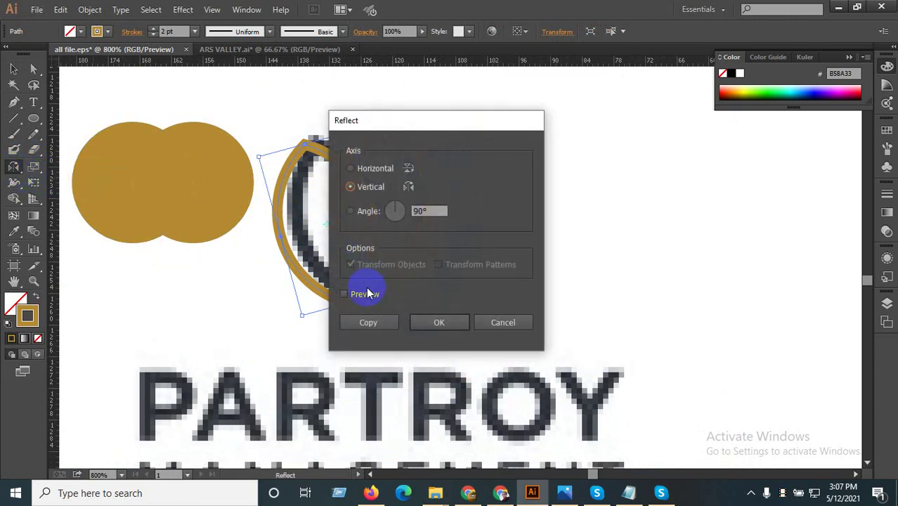
pyautogui.click(366, 291)
pyautogui.click(369, 320)
# - Move the mirrored leaf copy right onto the tulip's right petal
pyautogui.click(13, 69)
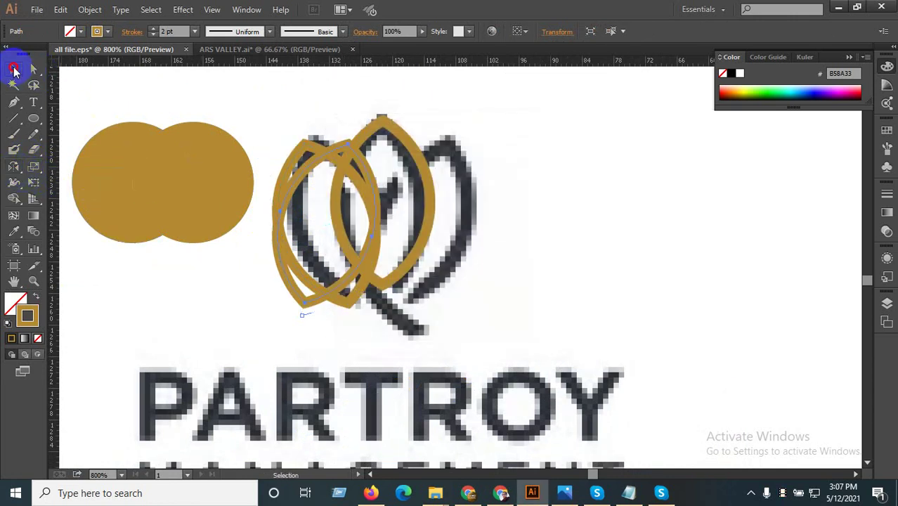
pyautogui.scroll(1, 344, 127)
pyautogui.moveTo(365, 155); pyautogui.dragTo(484, 156)
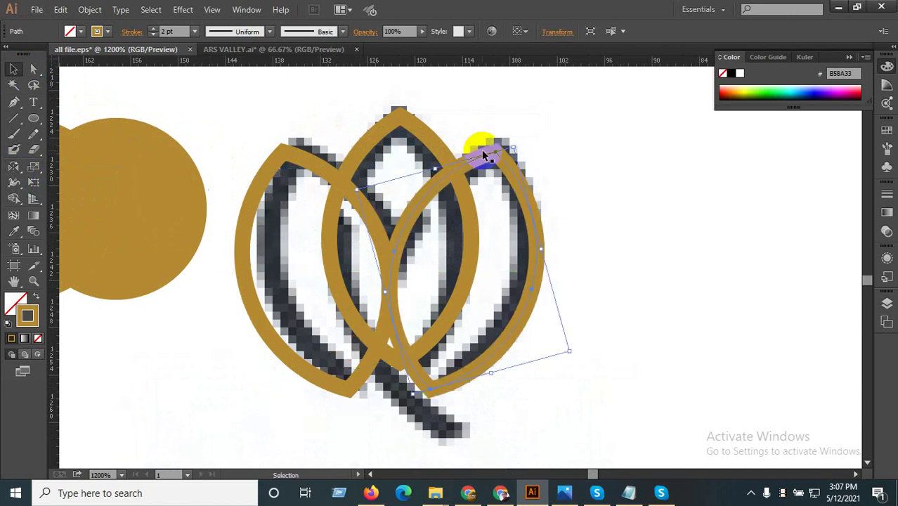
pyautogui.scroll(-4, 397, 207)
# - Move the reference logo image aside and shift the three-leaf tulip outline right
pyautogui.scroll(-3, 397, 225)
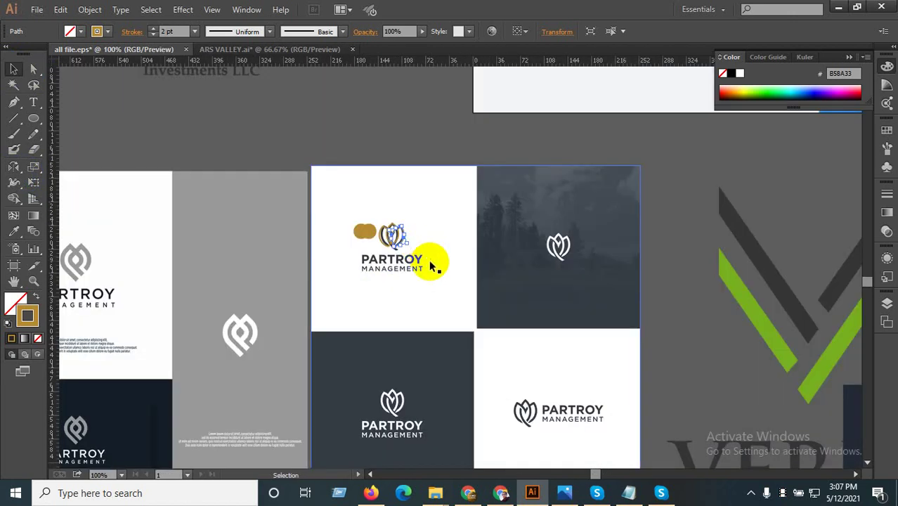
pyautogui.moveTo(431, 266); pyautogui.dragTo(548, 288)
pyautogui.scroll(2, 403, 253)
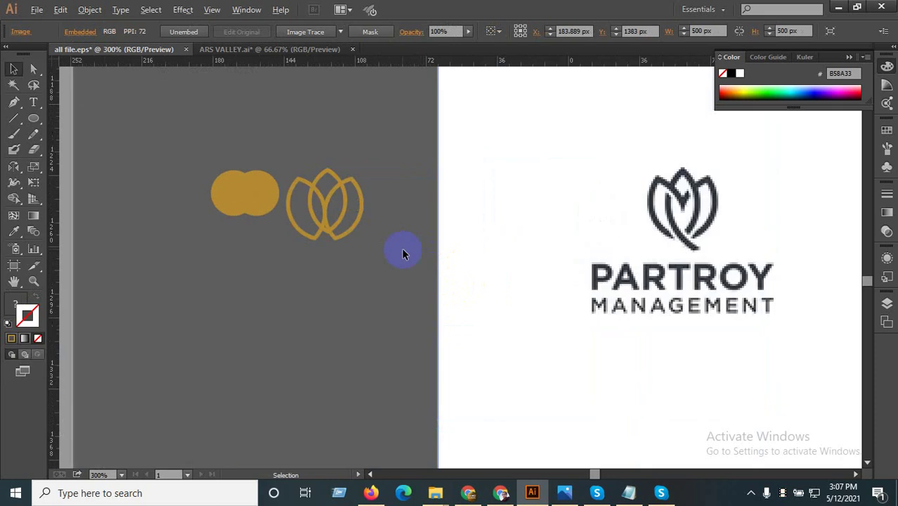
pyautogui.click(345, 200)
pyautogui.scroll(2, 327, 215)
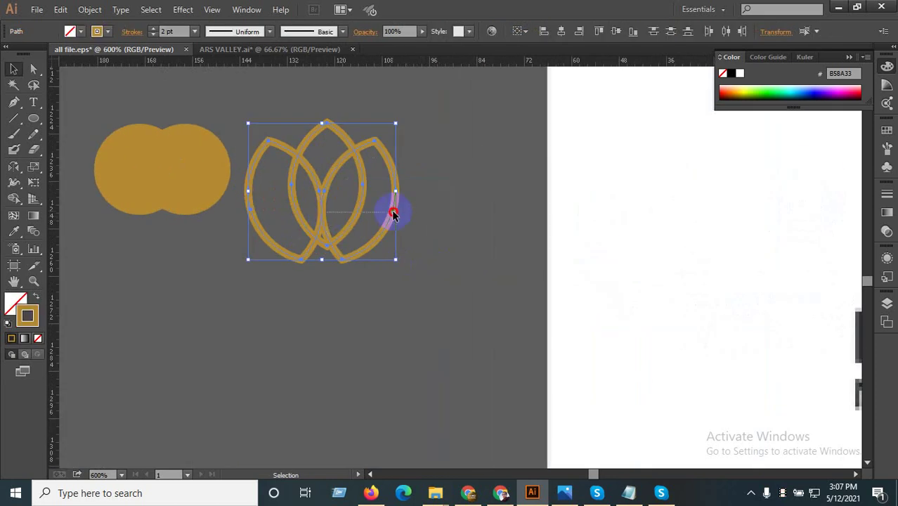
pyautogui.moveTo(324, 184); pyautogui.dragTo(421, 184)
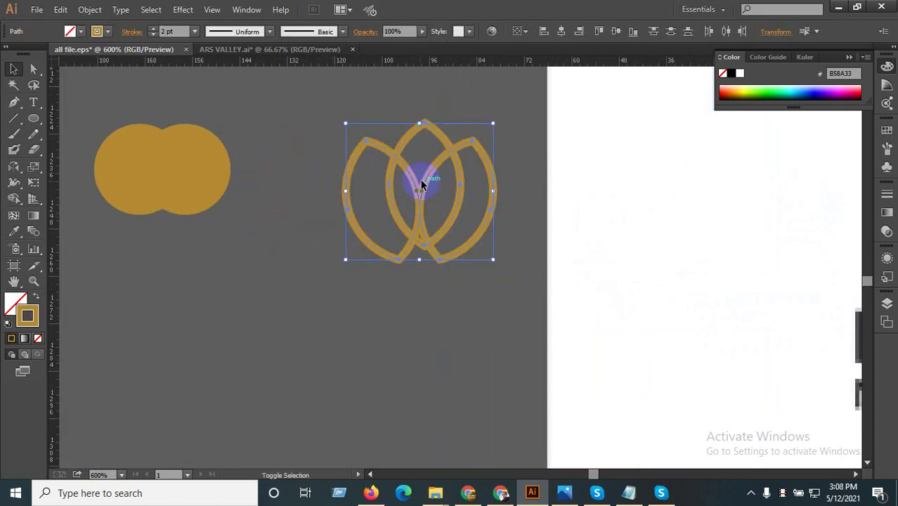
pyautogui.scroll(-1, 323, 186)
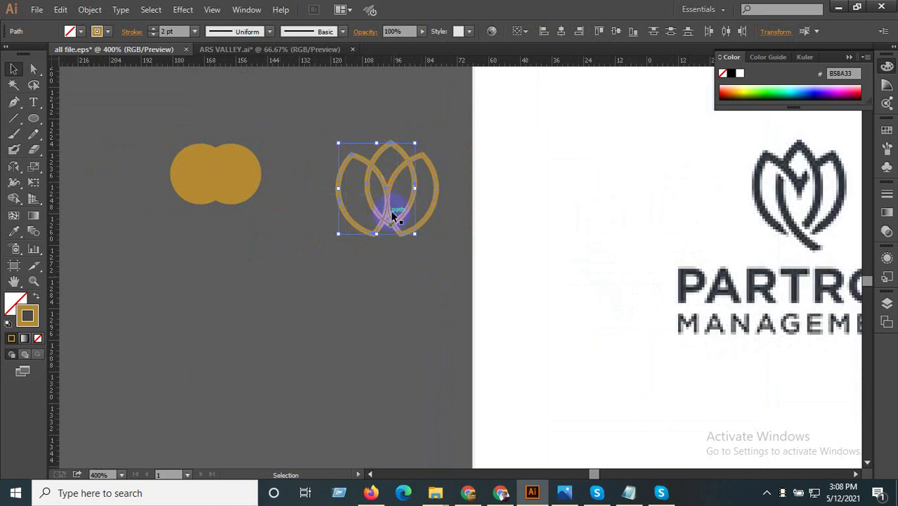
# - Place a duplicate of the tulip outline below the gold circles
pyautogui.moveTo(390, 195); pyautogui.dragTo(218, 289)
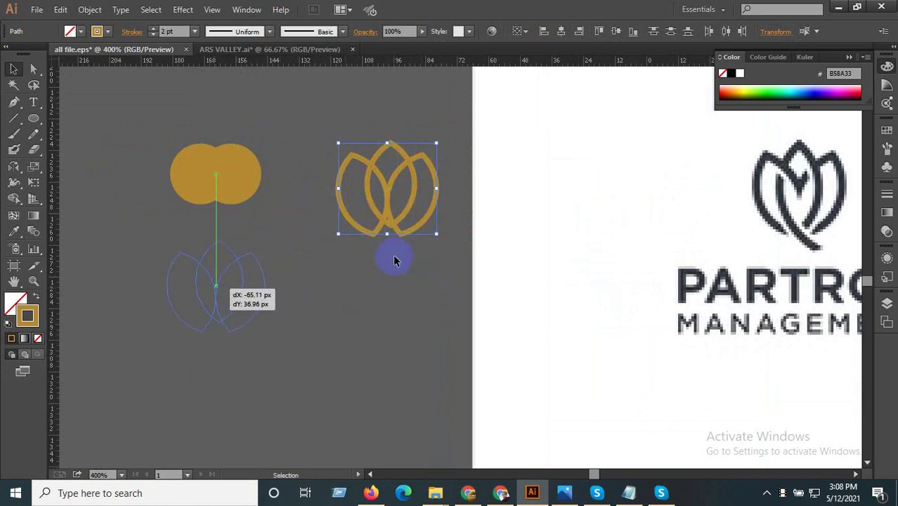
pyautogui.moveTo(541, 186); pyautogui.dragTo(457, 197)
pyautogui.scroll(1, 497, 190)
pyautogui.scroll(-1, 452, 199)
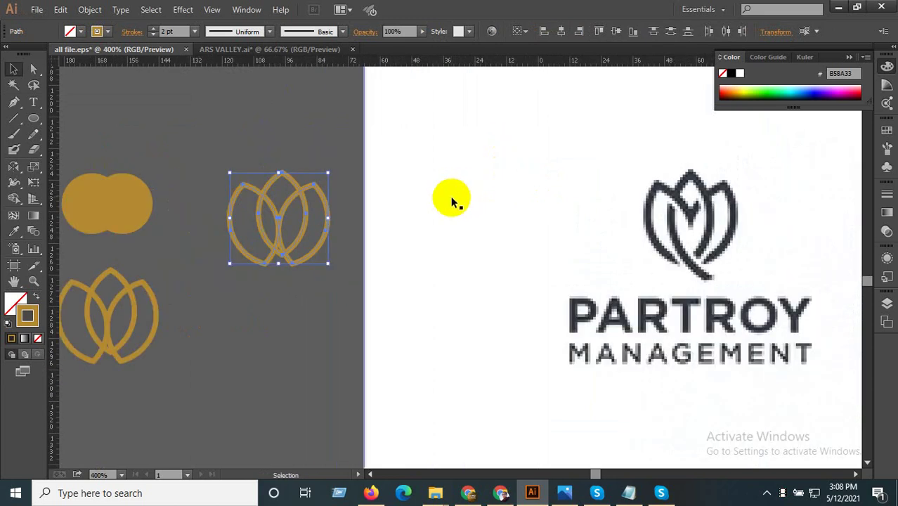
# - Expand the right tulip outline's fill and stroke into shapes, then ungroup and deselect them
pyautogui.click(90, 9)
pyautogui.click(140, 151)
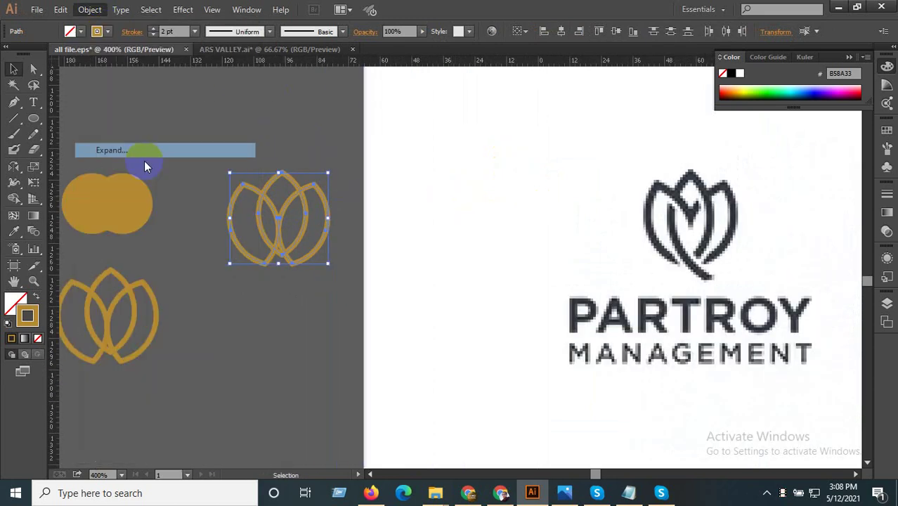
pyautogui.click(420, 320)
pyautogui.rightClick(278, 209)
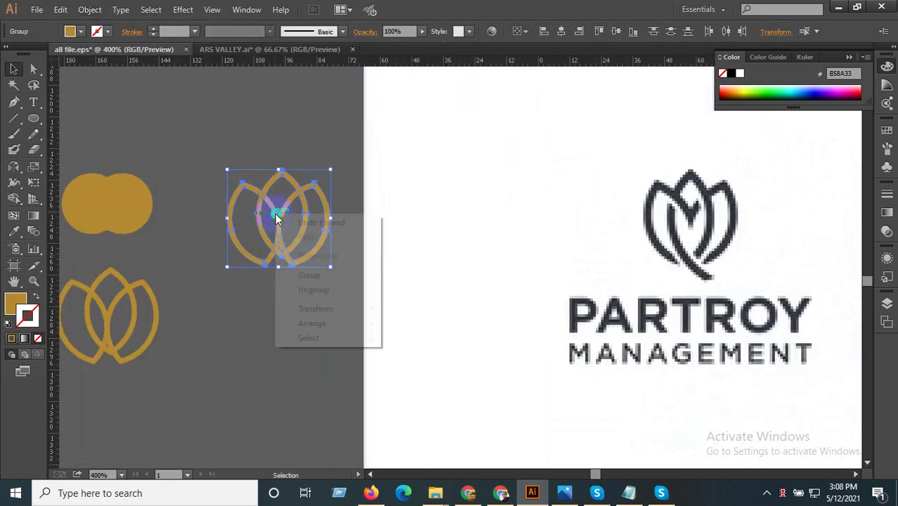
pyautogui.click(313, 290)
pyautogui.click(287, 338)
pyautogui.scroll(1, 310, 291)
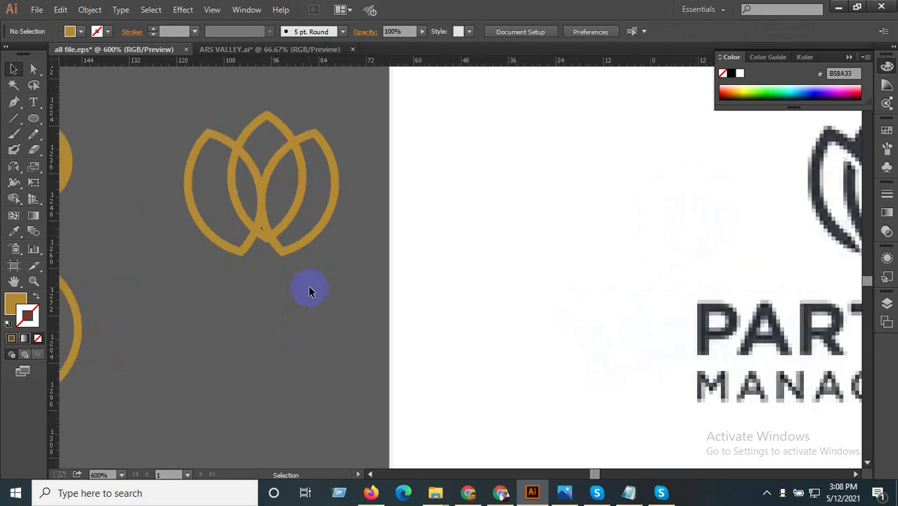
pyautogui.moveTo(306, 309)
pyautogui.mouseDown()
pyautogui.moveTo(260, 321)
pyautogui.moveTo(321, 309)
pyautogui.mouseUp()
pyautogui.scroll(-1, 259, 321)
pyautogui.scroll(-1, 261, 317)
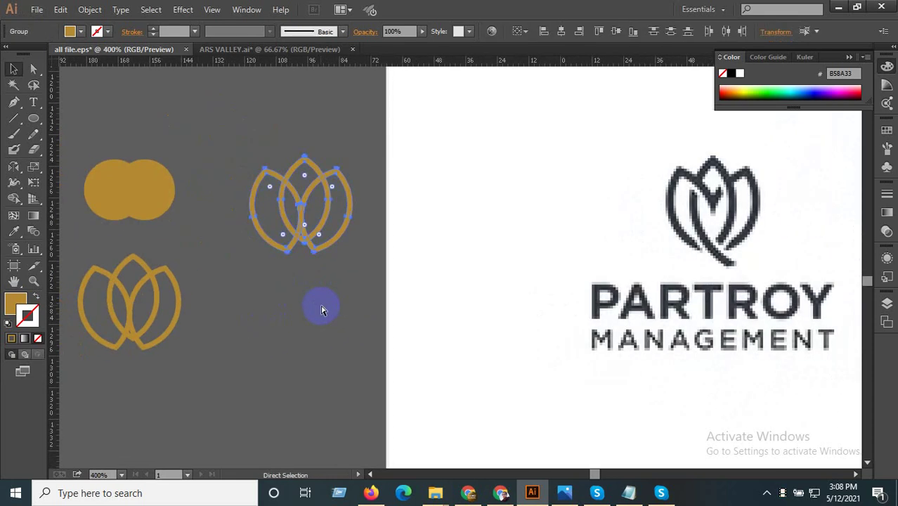
pyautogui.click(321, 309)
# - Draw a curved Pen-tool stem sweeping down and right from the tulip's base, then select both
pyautogui.click(14, 102)
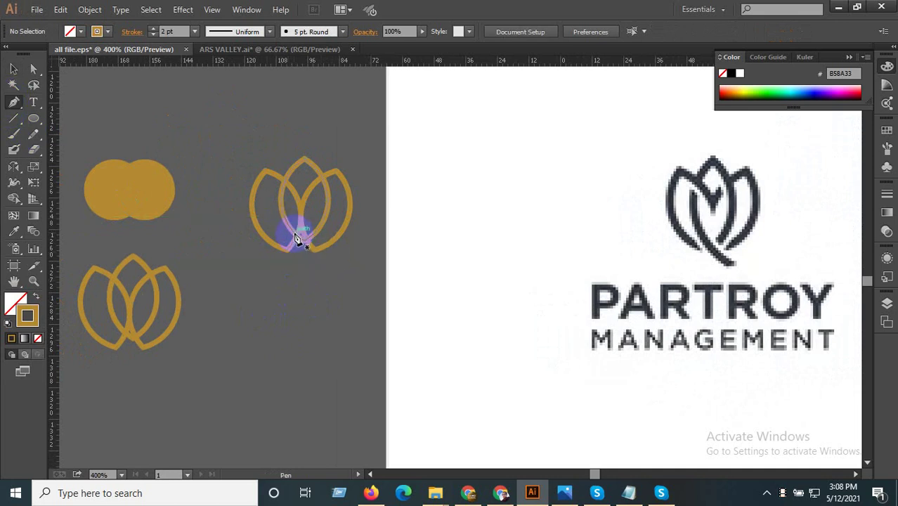
pyautogui.moveTo(295, 236); pyautogui.dragTo(325, 278)
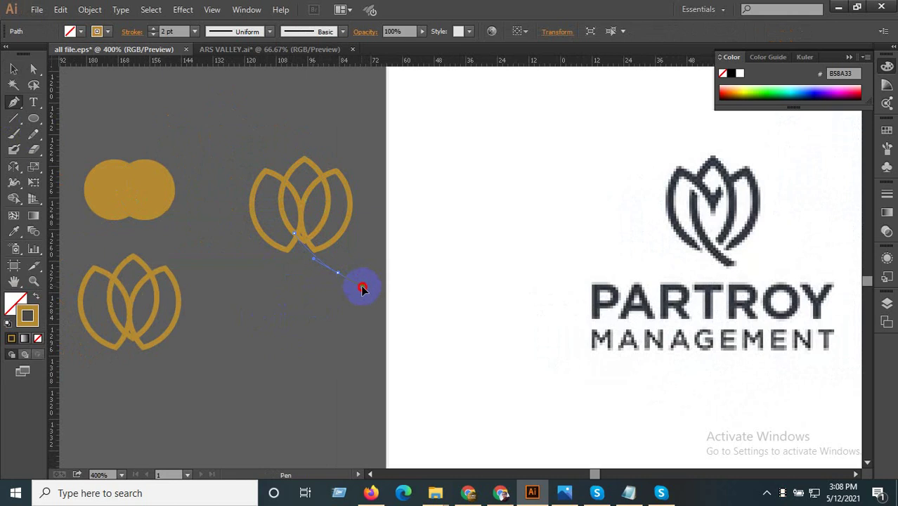
pyautogui.press('ctrl')
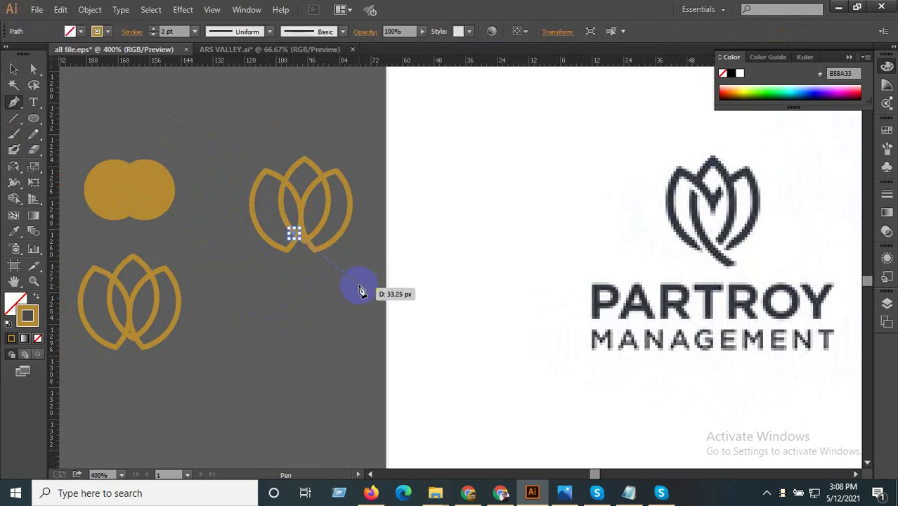
pyautogui.moveTo(359, 291); pyautogui.dragTo(251, 204)
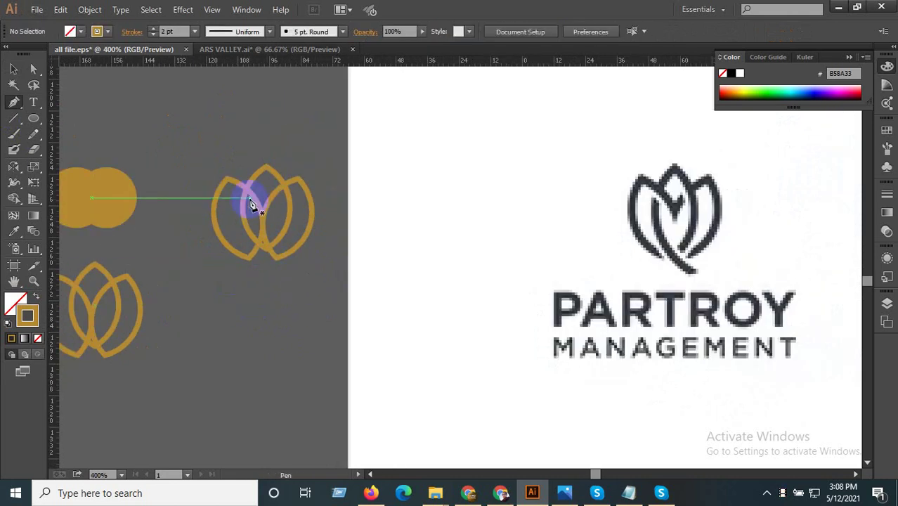
pyautogui.moveTo(287, 253)
pyautogui.mouseDown()
pyautogui.moveTo(299, 304)
pyautogui.moveTo(367, 343)
pyautogui.moveTo(374, 365)
pyautogui.moveTo(331, 357)
pyautogui.moveTo(200, 261)
pyautogui.moveTo(15, 72)
pyautogui.mouseUp()
pyautogui.click(14, 69)
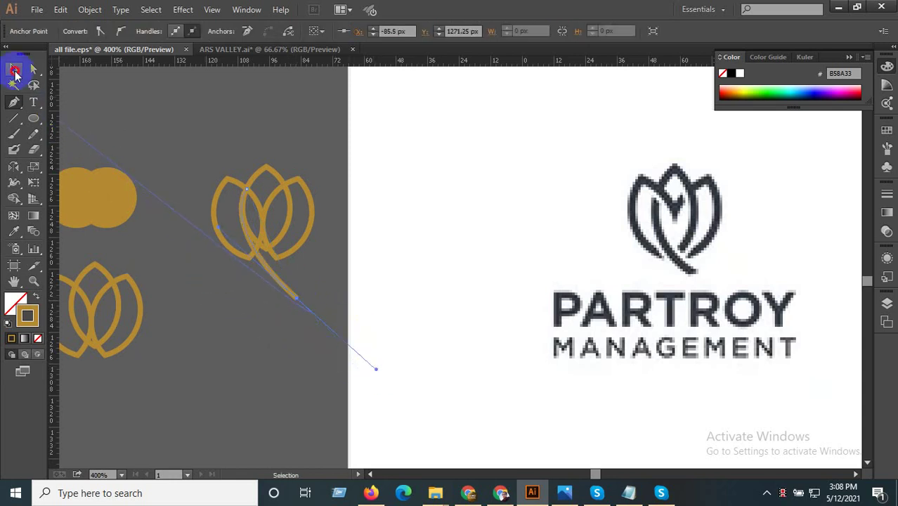
pyautogui.click(216, 201)
pyautogui.moveTo(313, 174); pyautogui.dragTo(209, 251)
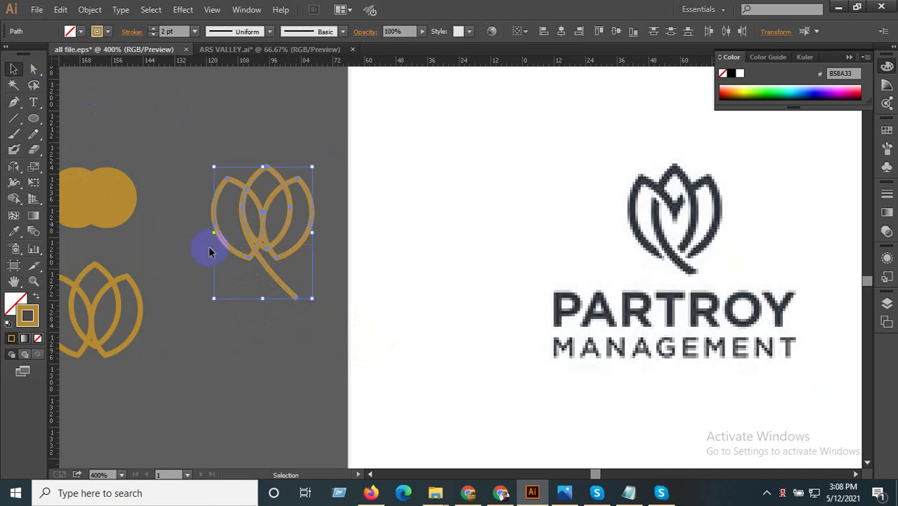
# - Place a copy of the stemmed tulip at top-left, then expand and ungroup the tulip
pyautogui.scroll(-1, 279, 242)
pyautogui.moveTo(264, 232); pyautogui.dragTo(113, 124)
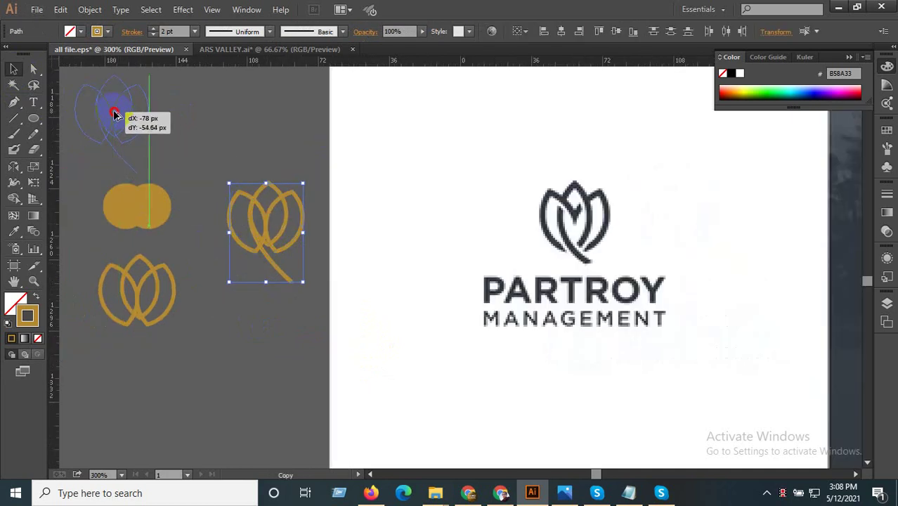
pyautogui.scroll(2, 273, 237)
pyautogui.click(225, 193)
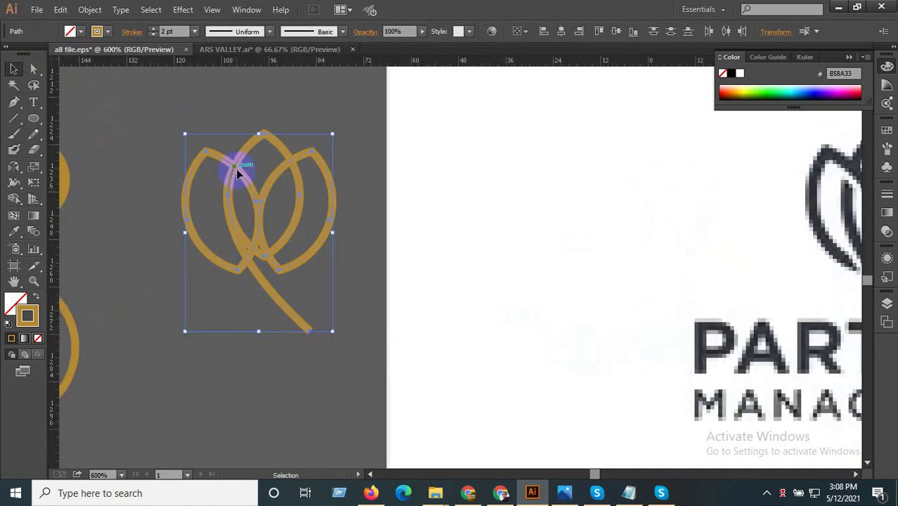
pyautogui.click(89, 9)
pyautogui.click(105, 148)
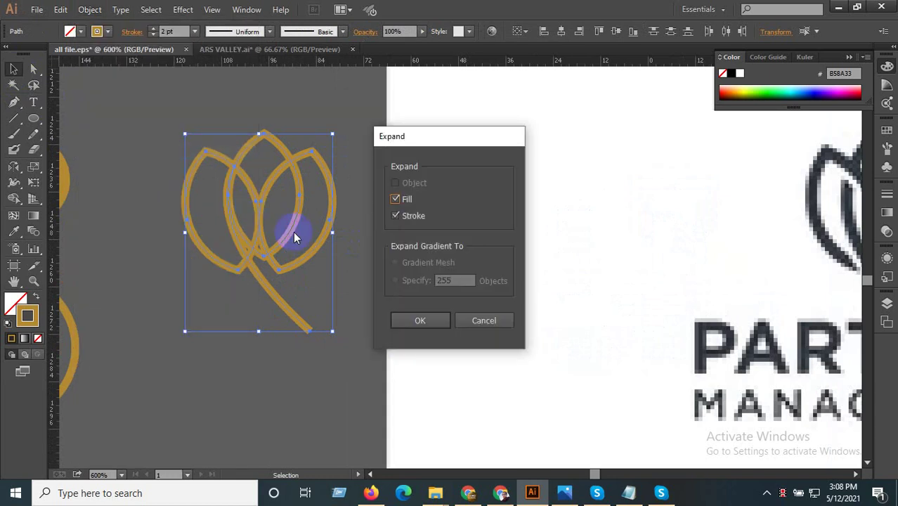
pyautogui.click(421, 320)
pyautogui.rightClick(260, 201)
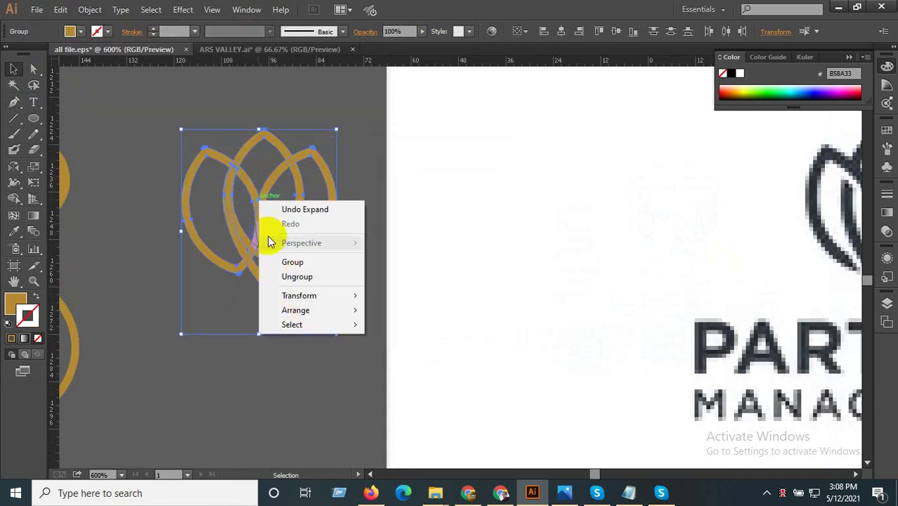
pyautogui.click(292, 276)
pyautogui.click(235, 351)
# - Select the separated stem piece, then the left leaf shape
pyautogui.scroll(-1, 235, 283)
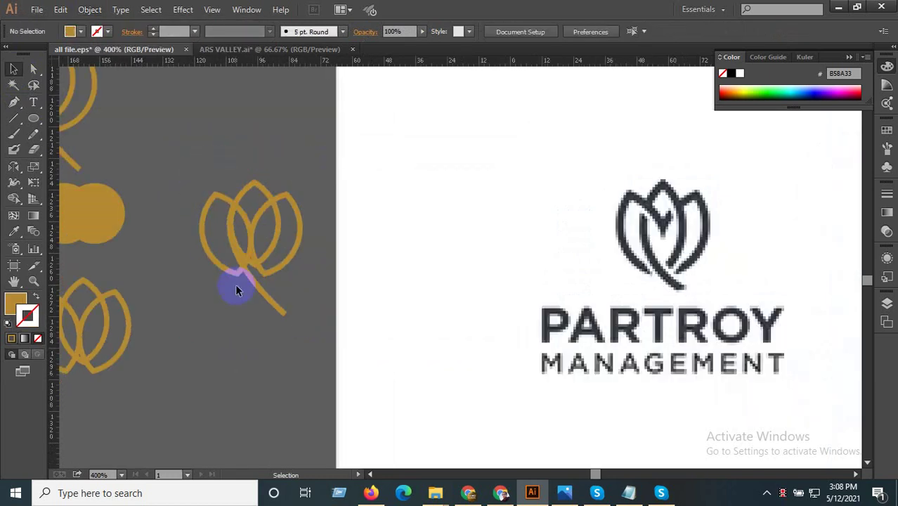
pyautogui.scroll(1, 235, 283)
pyautogui.click(246, 277)
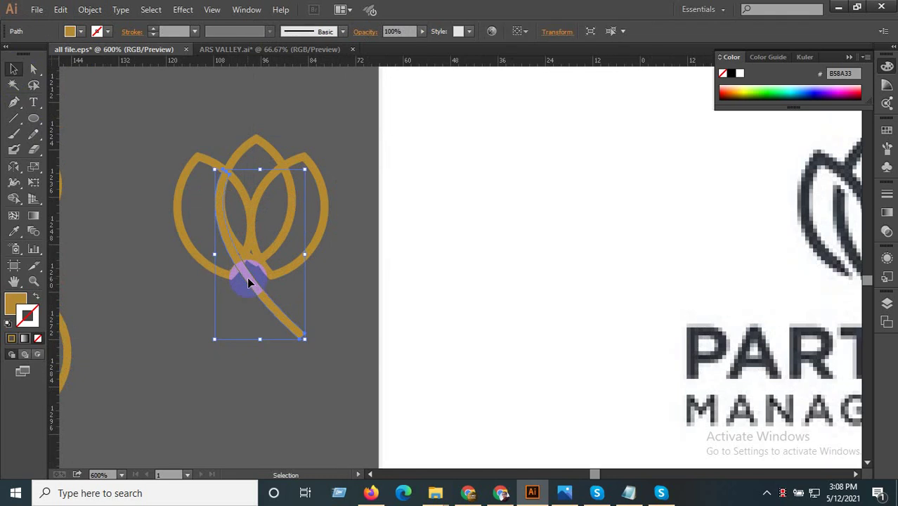
pyautogui.scroll(-1, 217, 236)
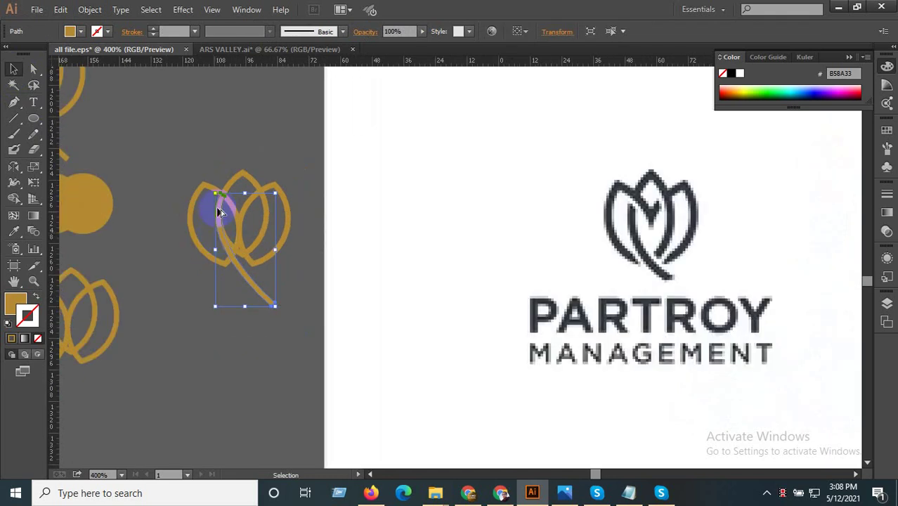
pyautogui.click(215, 202)
pyautogui.scroll(2, 214, 197)
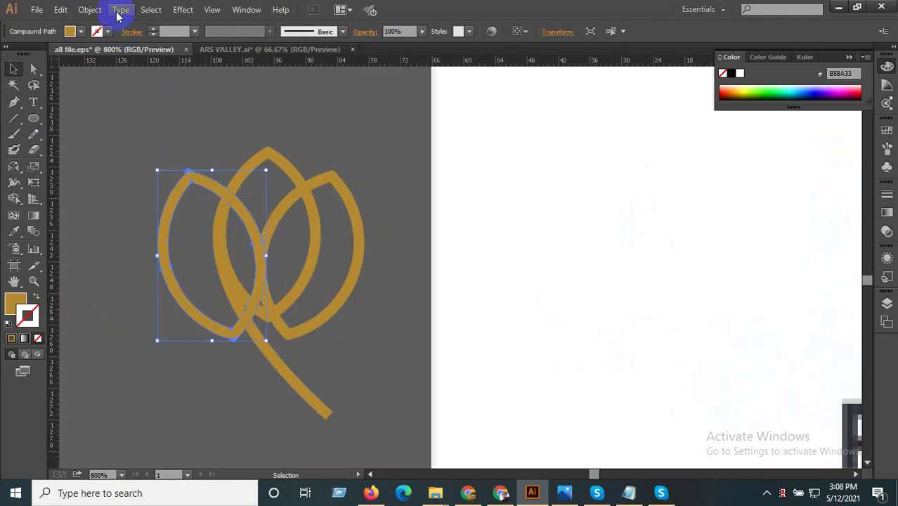
# - Expand the left leaf and add a 1 px Offset Path around it
pyautogui.click(90, 9)
pyautogui.click(122, 149)
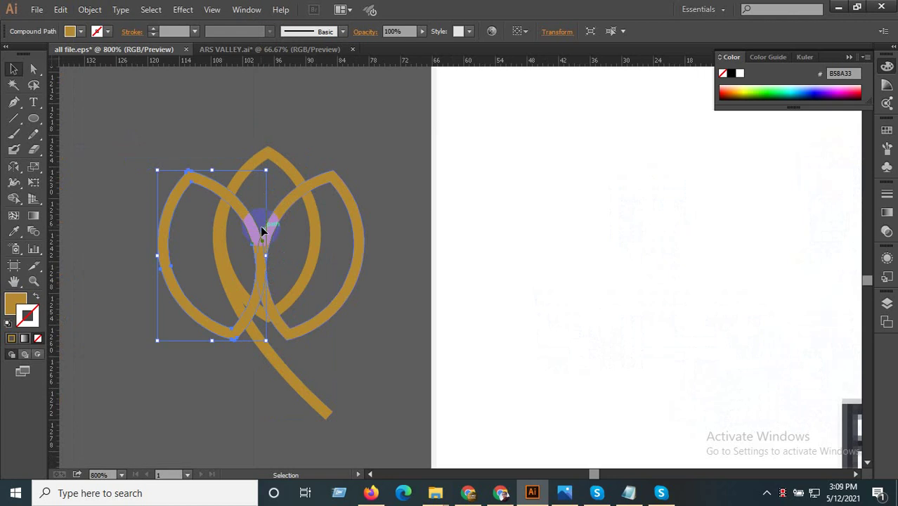
pyautogui.click(90, 10)
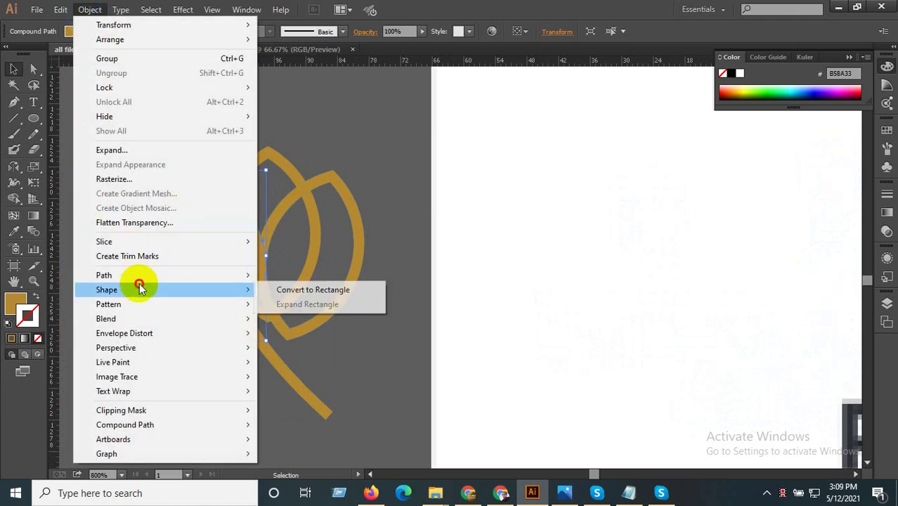
pyautogui.click(327, 323)
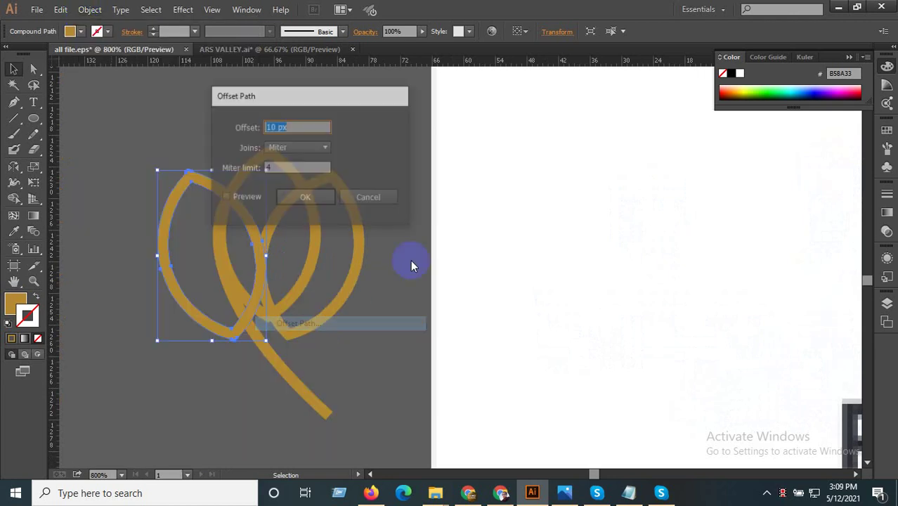
pyautogui.click(226, 197)
pyautogui.scroll(-1, 291, 127)
pyautogui.scroll(-4, 291, 127)
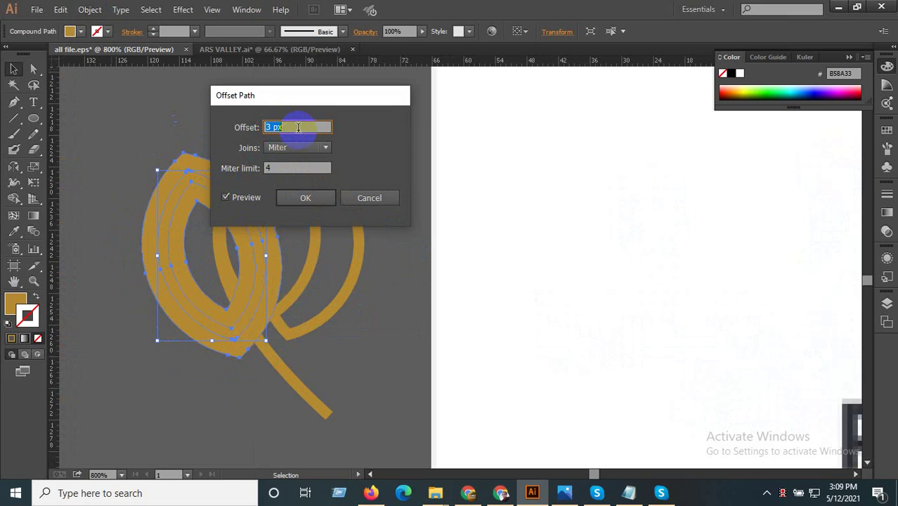
pyautogui.scroll(-3, 295, 127)
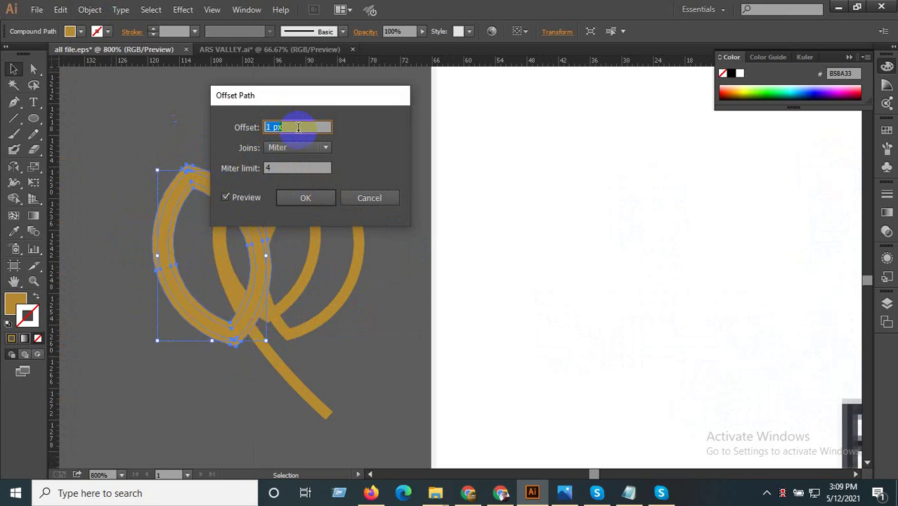
pyautogui.click(297, 199)
pyautogui.scroll(1, 222, 202)
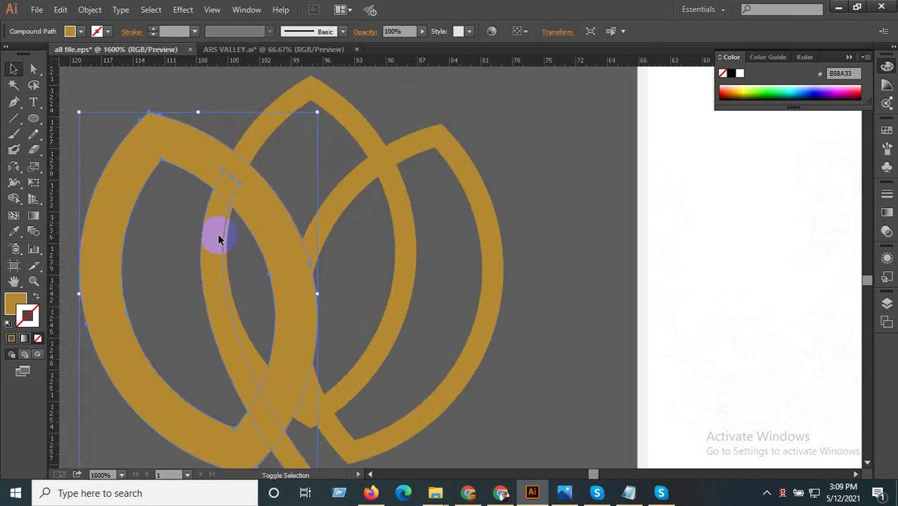
# - Pathfinder-Divide the left leaf and its offset, ungroup, and drag a small fragment left
pyautogui.keyDown('shift'); pyautogui.click(218, 239); pyautogui.keyUp('shift')
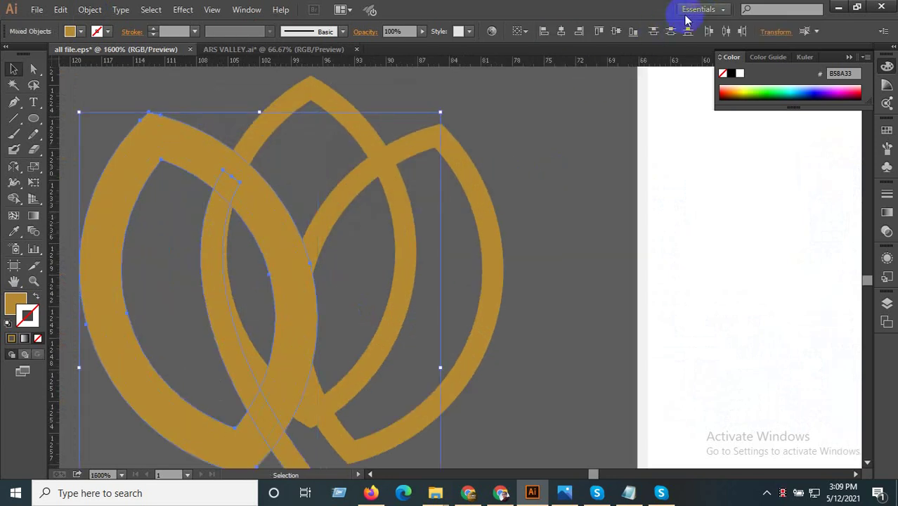
pyautogui.click(246, 9)
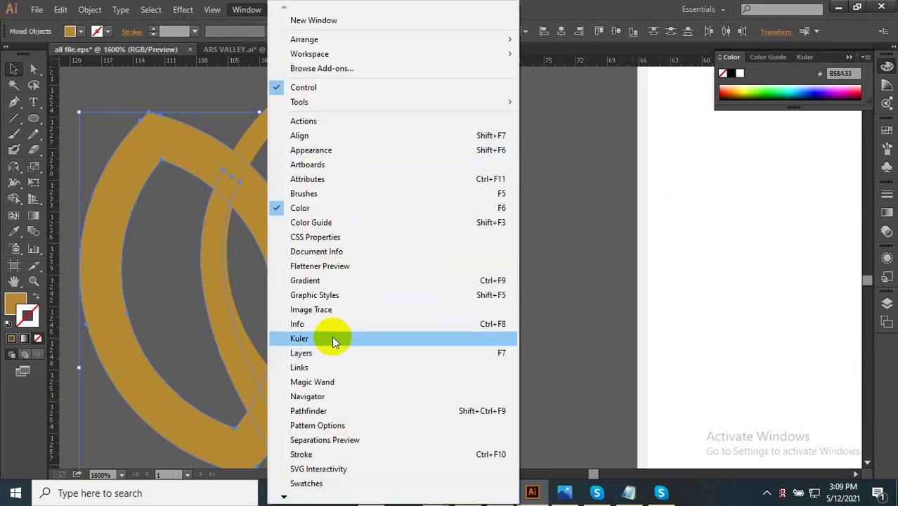
pyautogui.click(335, 414)
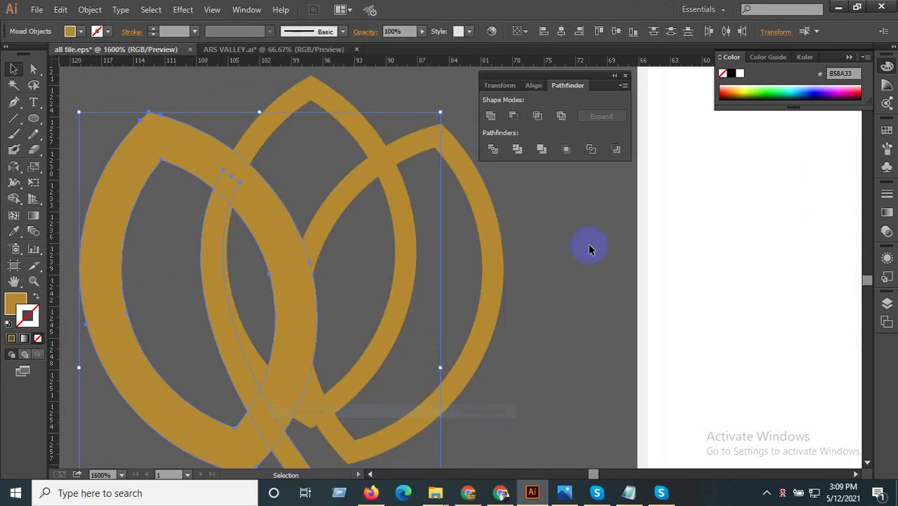
pyautogui.click(492, 153)
pyautogui.rightClick(267, 178)
pyautogui.click(294, 252)
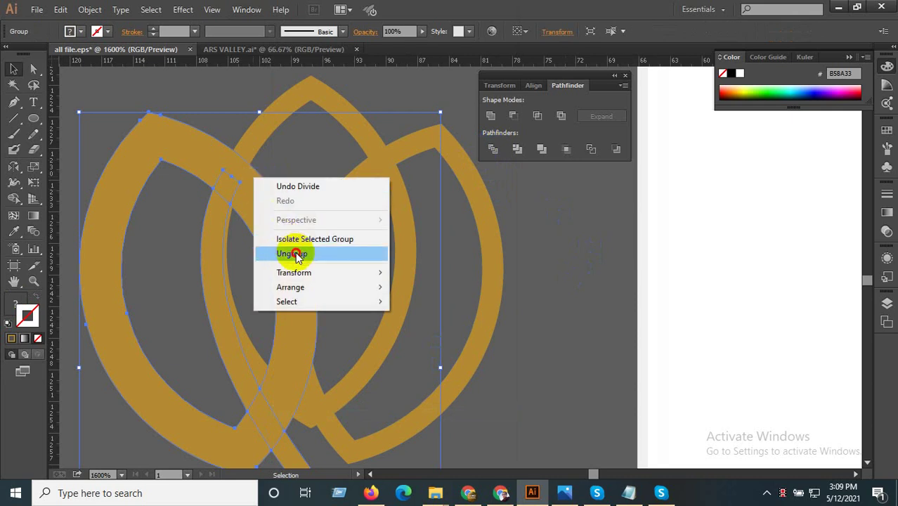
pyautogui.click(226, 186)
pyautogui.moveTo(226, 186); pyautogui.dragTo(211, 184)
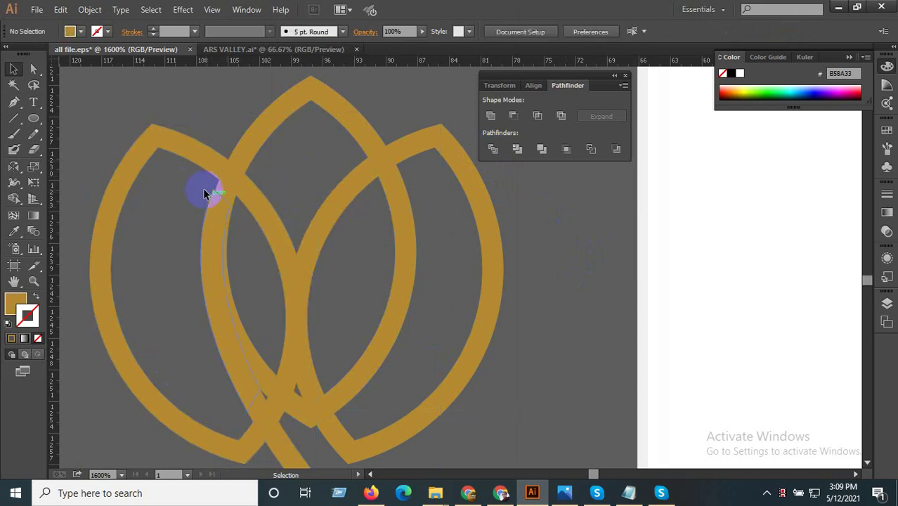
# - Divide the middle and left leaves where they overlap and ungroup the pieces
pyautogui.click(228, 188)
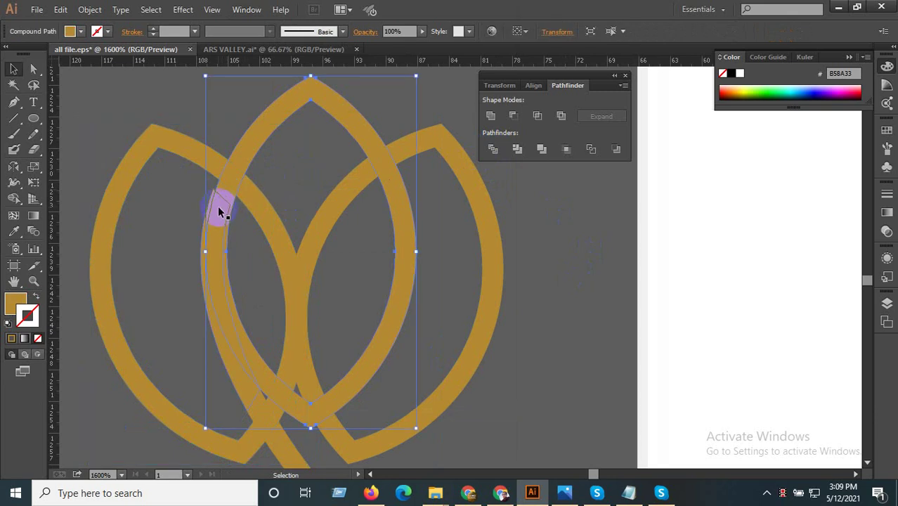
pyautogui.scroll(-2, 222, 217)
pyautogui.scroll(2, 222, 217)
pyautogui.scroll(-2, 219, 215)
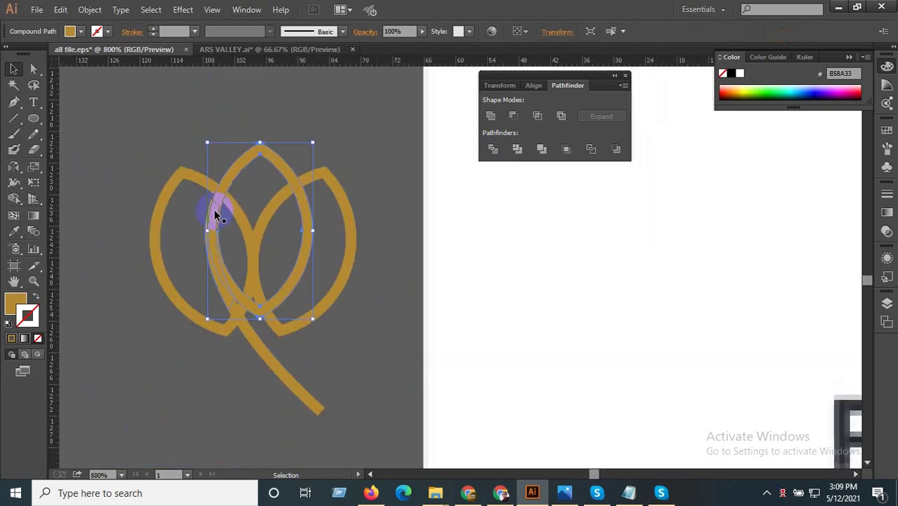
pyautogui.scroll(-2, 216, 214)
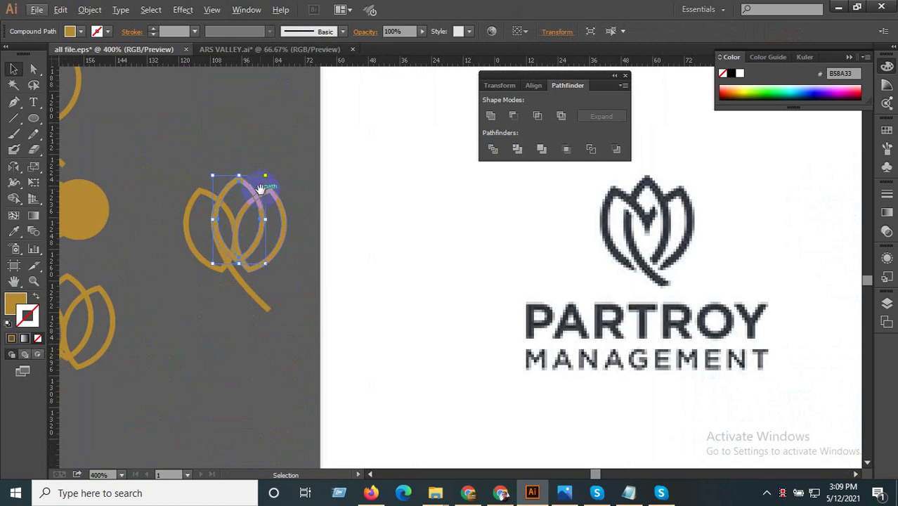
pyautogui.scroll(1, 260, 175)
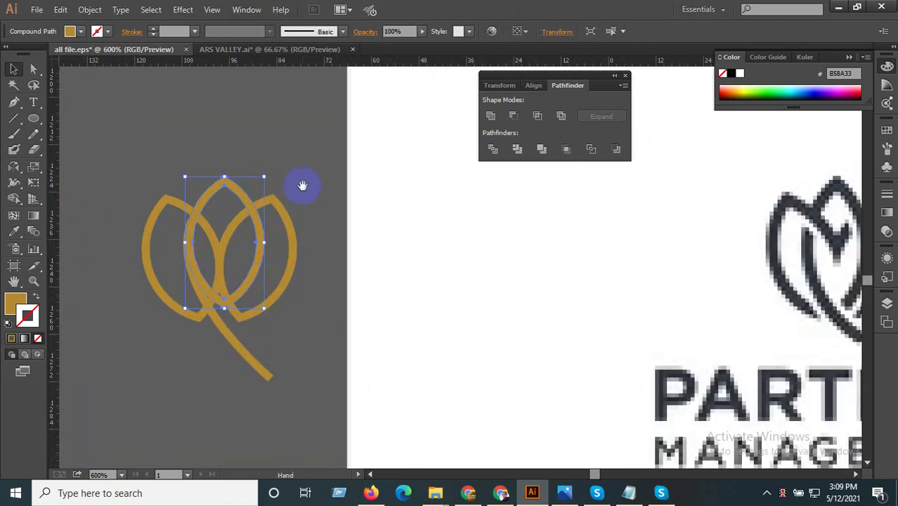
pyautogui.moveTo(301, 184); pyautogui.dragTo(199, 231)
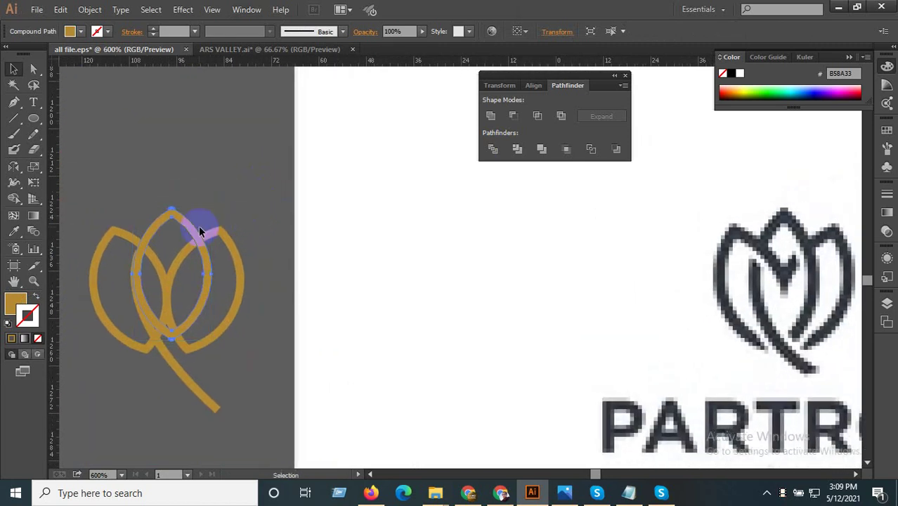
pyautogui.keyDown('shift'); pyautogui.click(140, 242); pyautogui.keyUp('shift')
pyautogui.click(518, 149)
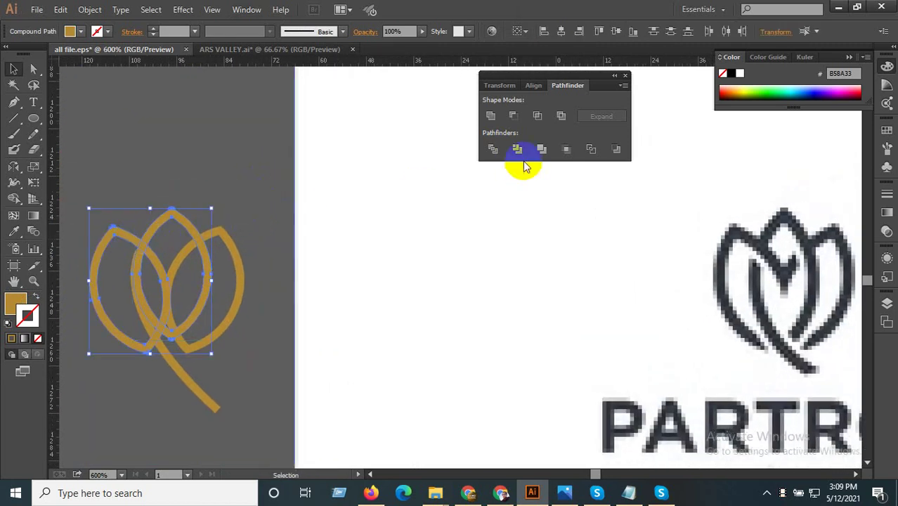
pyautogui.rightClick(140, 237)
pyautogui.click(184, 307)
pyautogui.click(237, 355)
# - Shift the left leaf piece slightly to the right
pyautogui.scroll(1, 141, 261)
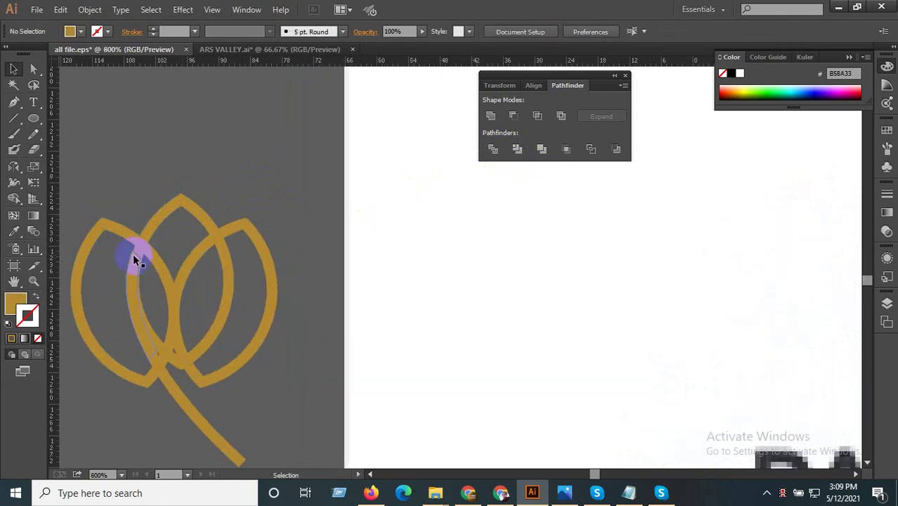
pyautogui.click(137, 260)
pyautogui.scroll(3, 133, 257)
pyautogui.scroll(3, 130, 263)
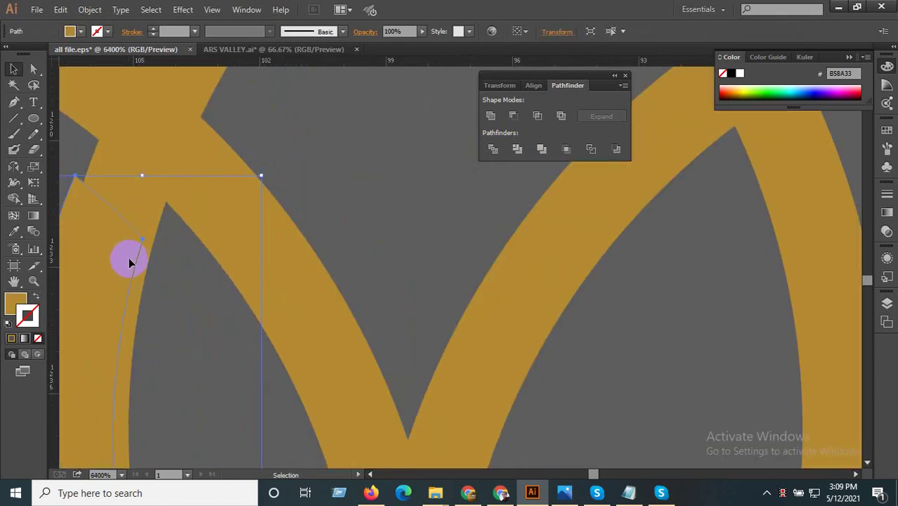
pyautogui.moveTo(123, 260); pyautogui.dragTo(134, 263)
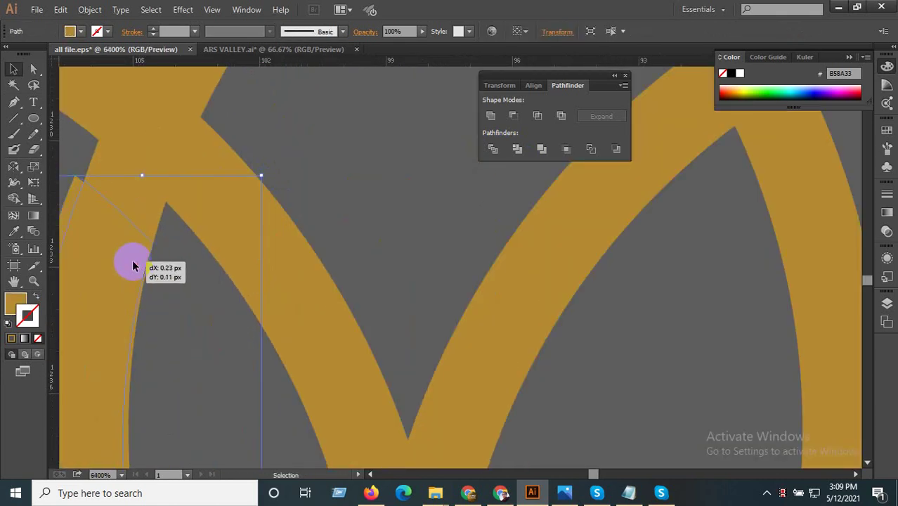
pyautogui.click(184, 300)
# - Divide another leaf piece where it overlaps and ungroup the results
pyautogui.click(155, 225)
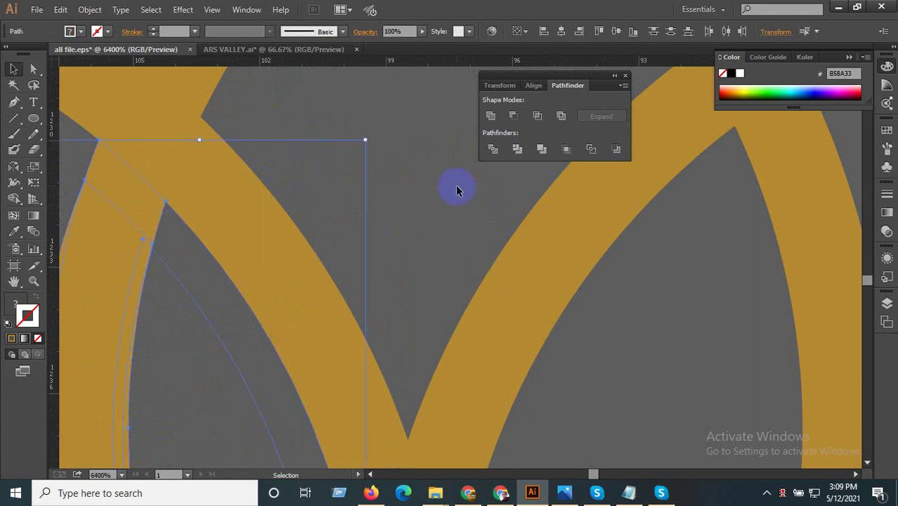
pyautogui.click(493, 149)
pyautogui.rightClick(129, 187)
pyautogui.click(171, 260)
pyautogui.click(116, 223)
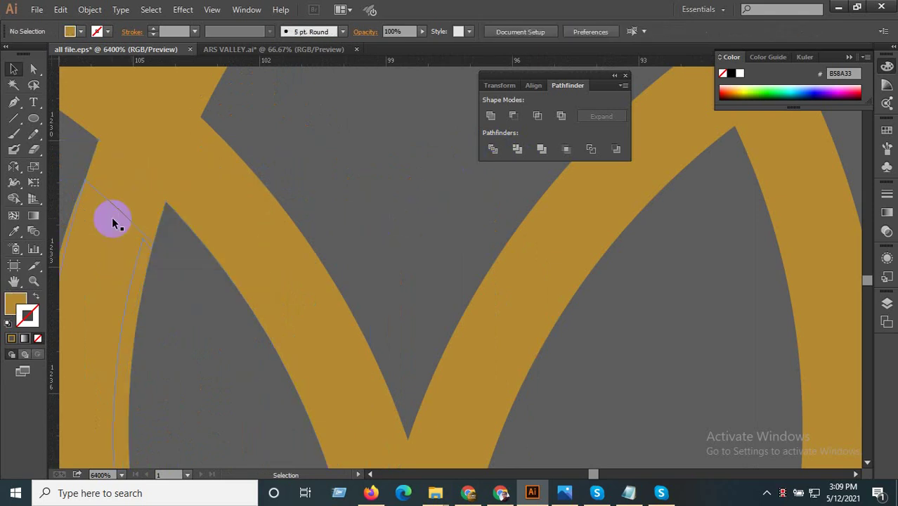
# - Delete the small leaf piece, the thin leftover path and the large left piece
pyautogui.click(137, 195)
pyautogui.press('Delete')
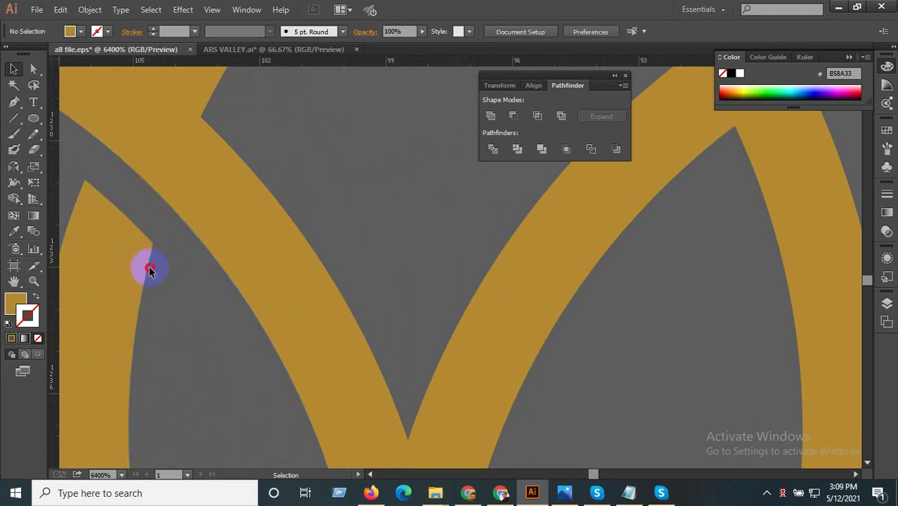
pyautogui.click(143, 277)
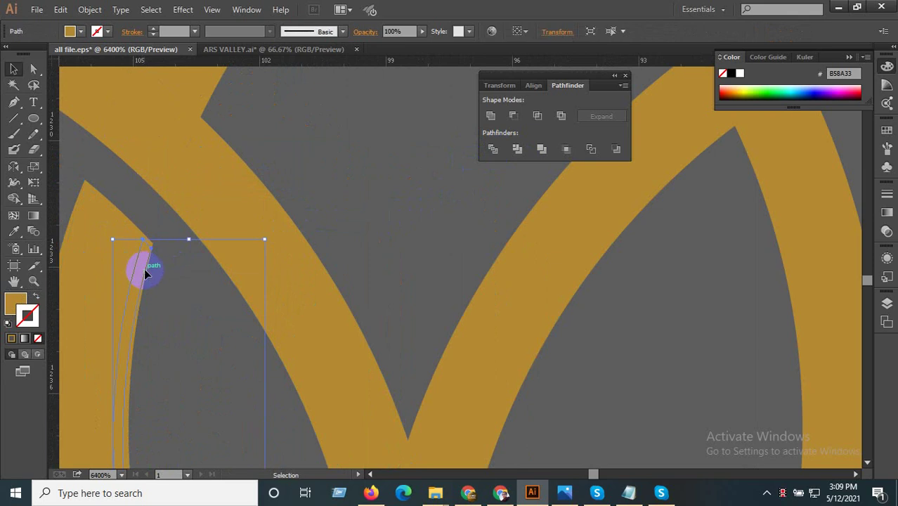
pyautogui.press('Delete')
pyautogui.click(150, 249)
pyautogui.press('Delete')
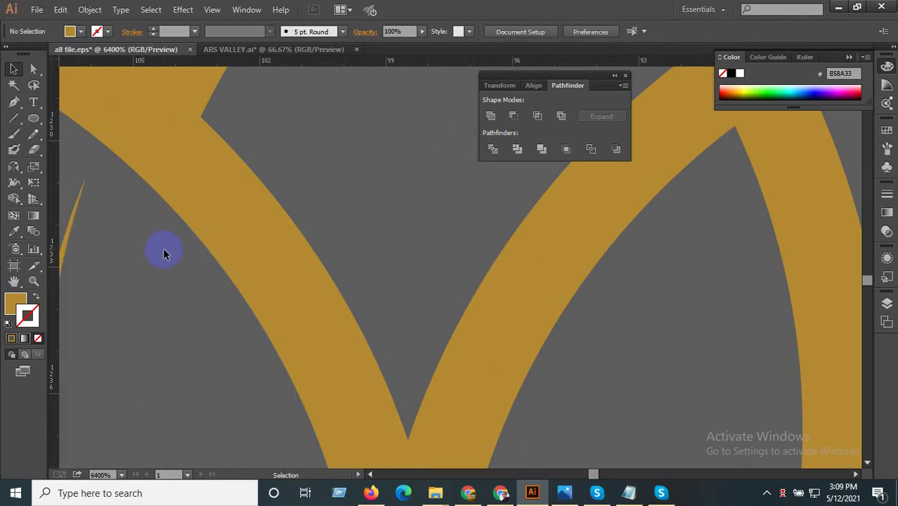
# - Undo the last deletion to restore the leaf piece and check the thin curved path
pyautogui.hotkey('ctrl', 'z')
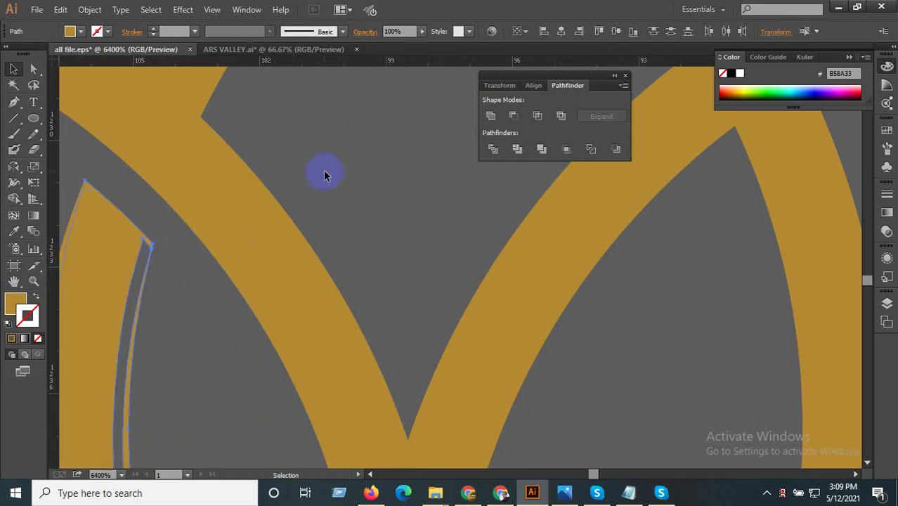
pyautogui.scroll(-2, 323, 173)
pyautogui.click(287, 207)
pyautogui.scroll(1, 239, 320)
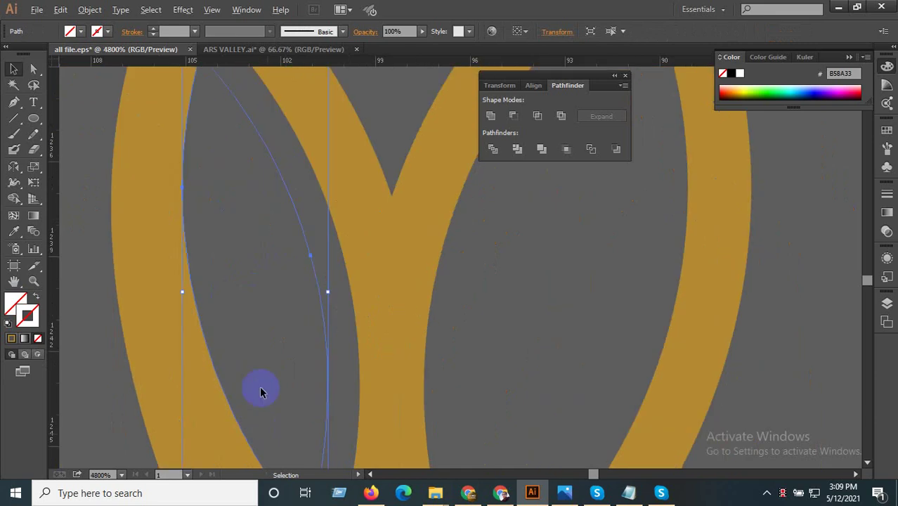
pyautogui.scroll(-4, 282, 303)
# - Click through the paths at the tulip's leaf crossing to find the small crossing piece
pyautogui.click(302, 372)
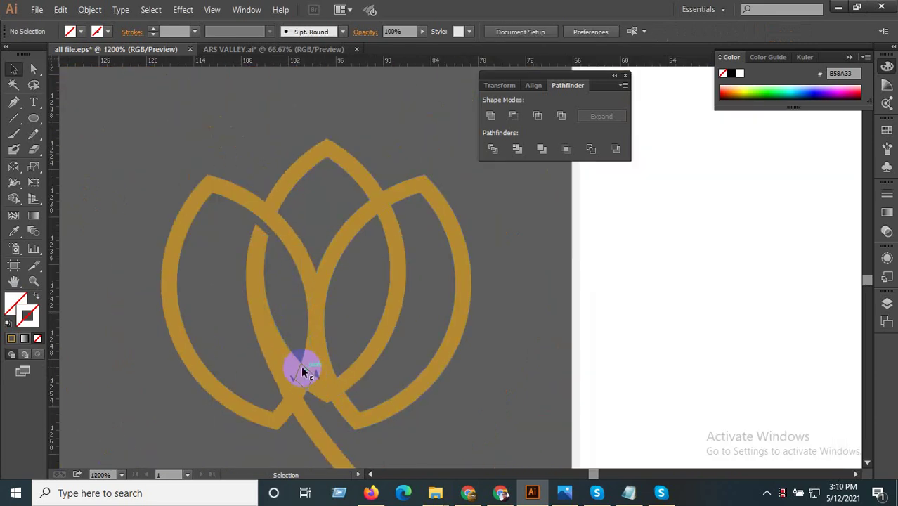
pyautogui.click(296, 353)
pyautogui.click(301, 357)
pyautogui.click(296, 365)
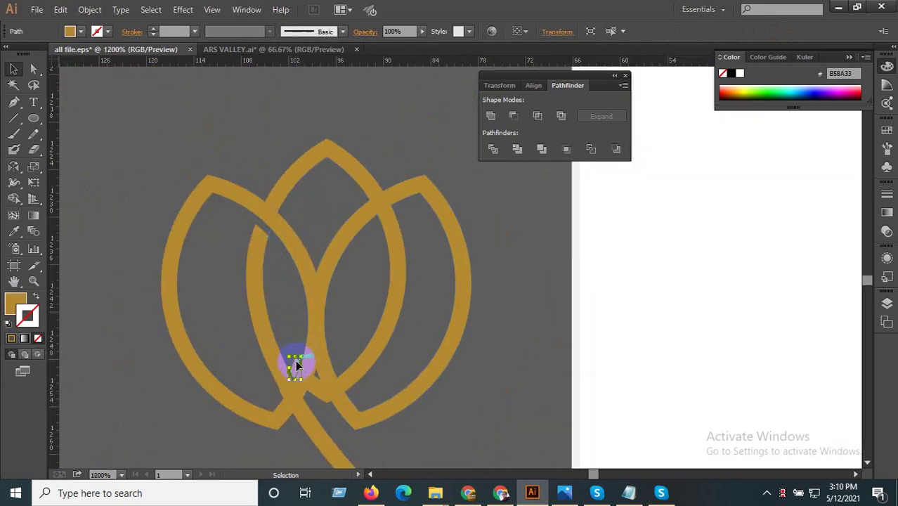
pyautogui.click(300, 345)
pyautogui.click(298, 332)
pyautogui.click(285, 315)
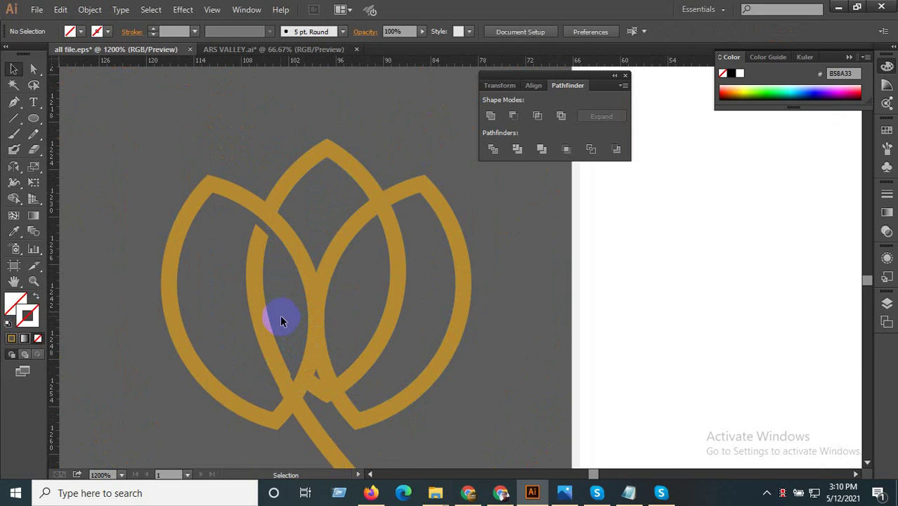
pyautogui.scroll(-3, 280, 321)
pyautogui.scroll(2, 340, 340)
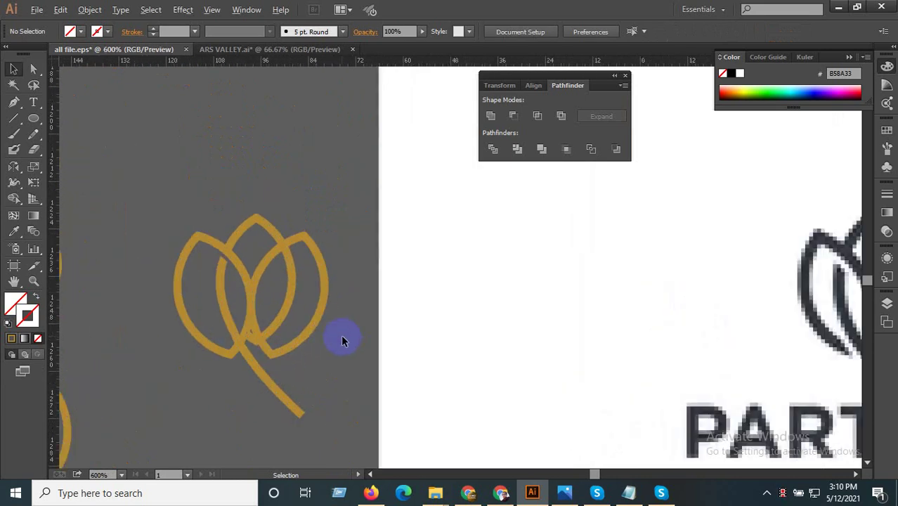
# - Select the small base piece and the lower leaf path to inspect the crossing
pyautogui.moveTo(237, 334); pyautogui.dragTo(246, 337)
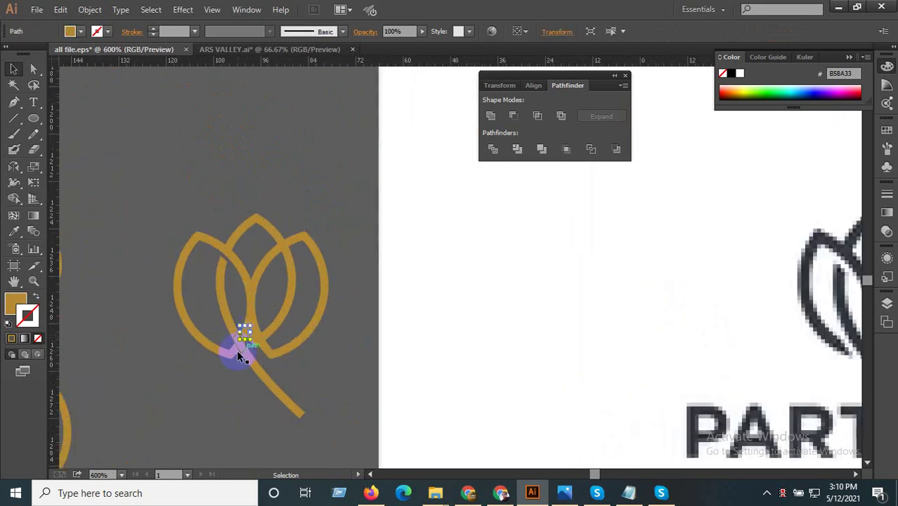
pyautogui.hscroll(2, 361, 357)
pyautogui.click(187, 385)
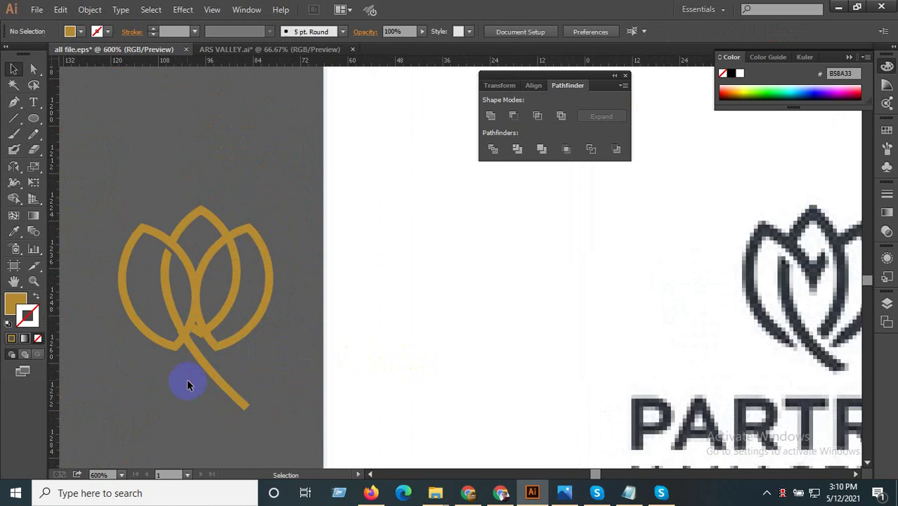
pyautogui.click(190, 351)
pyautogui.scroll(4, 182, 325)
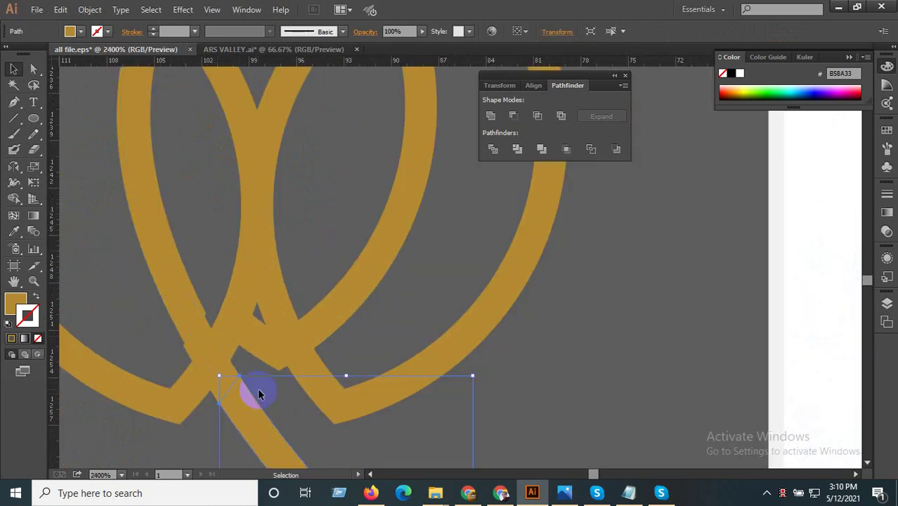
pyautogui.click(285, 402)
pyautogui.scroll(3, 207, 373)
pyautogui.click(241, 281)
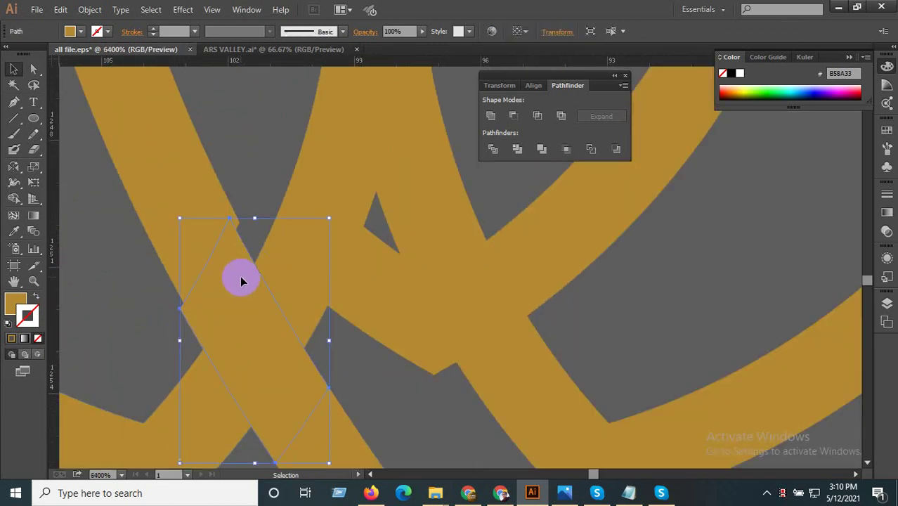
pyautogui.scroll(-2, 239, 224)
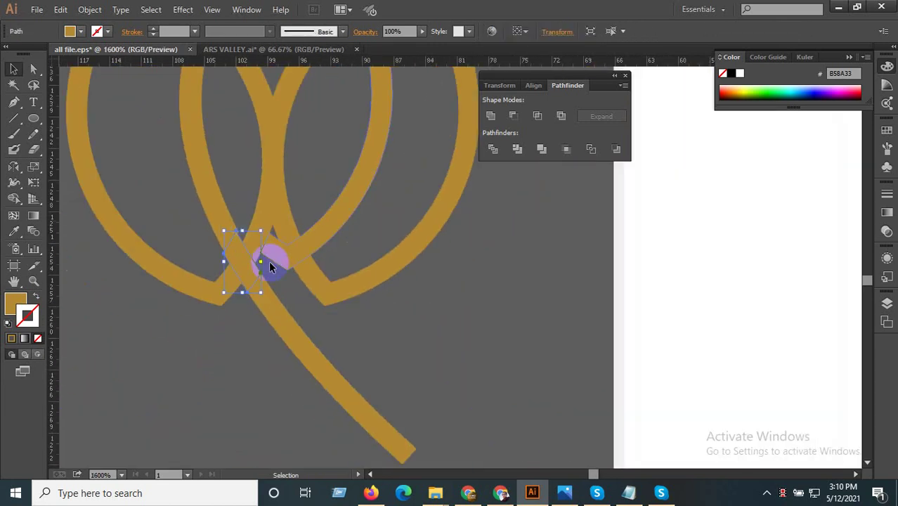
pyautogui.scroll(2, 293, 317)
pyautogui.click(307, 284)
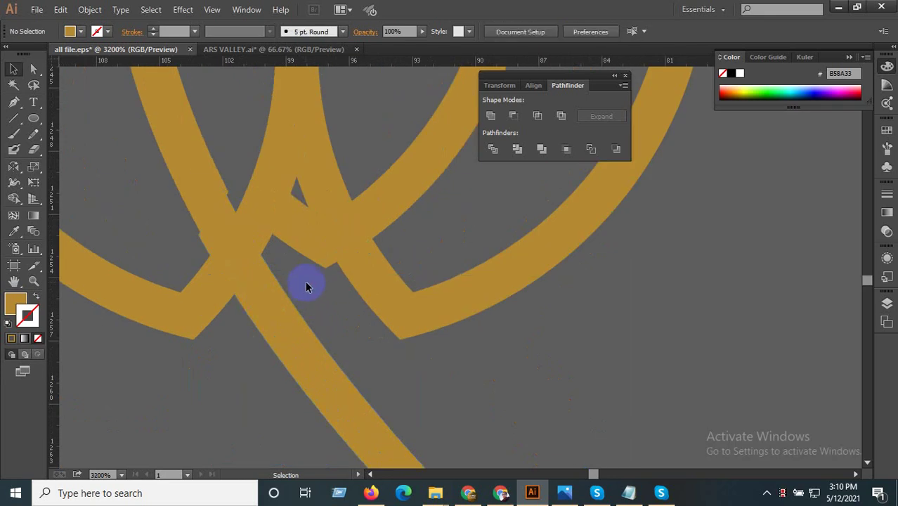
# - Nudge the larger crossing path a fraction of a pixel into line with the strands
pyautogui.click(244, 295)
pyautogui.scroll(1, 227, 219)
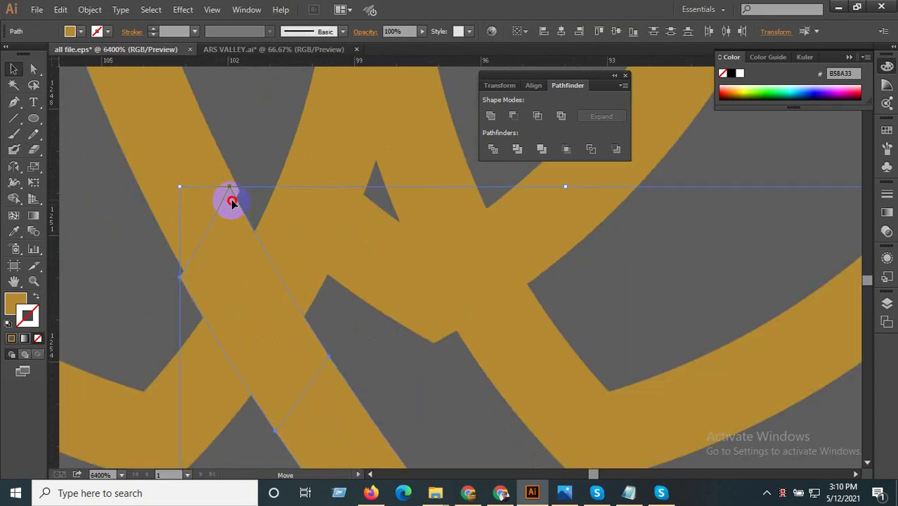
pyautogui.moveTo(232, 202); pyautogui.dragTo(238, 204)
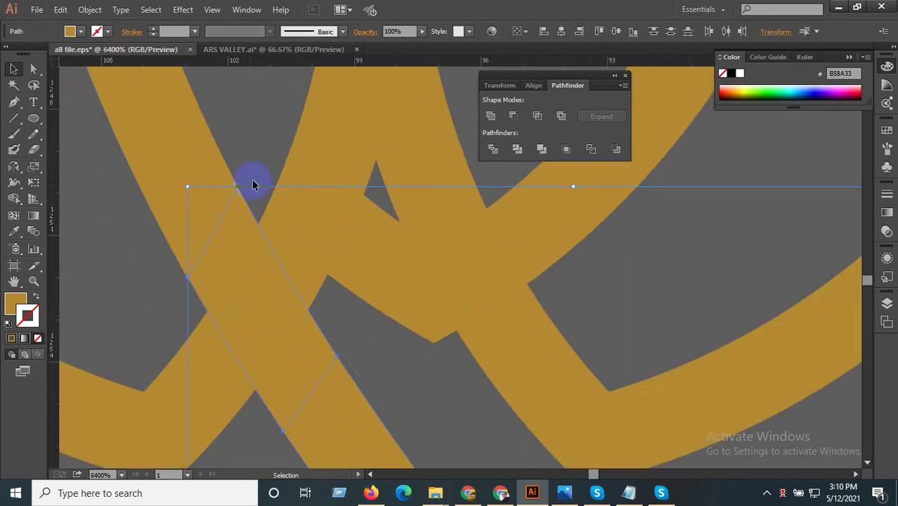
pyautogui.click(266, 154)
pyautogui.scroll(-1, 260, 216)
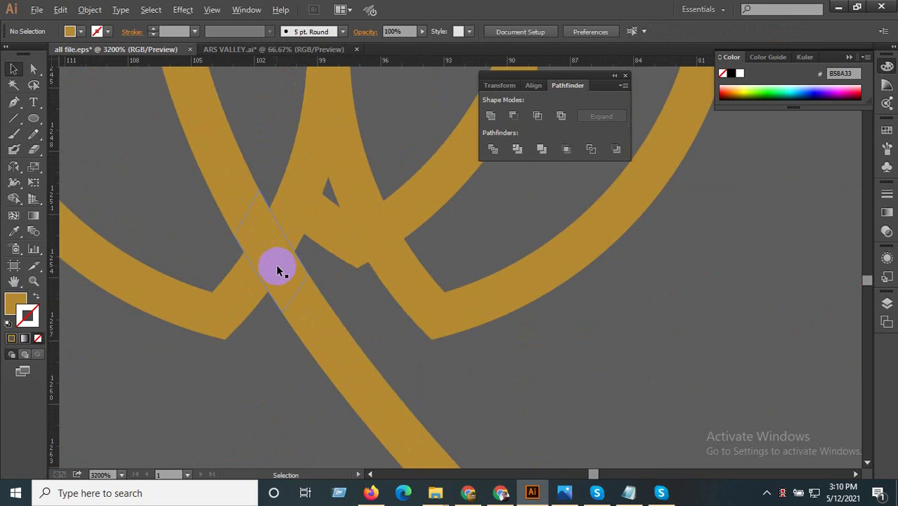
pyautogui.scroll(-1, 279, 269)
# - Select the small stem-crossing path, then the tulip's stem
pyautogui.click(288, 247)
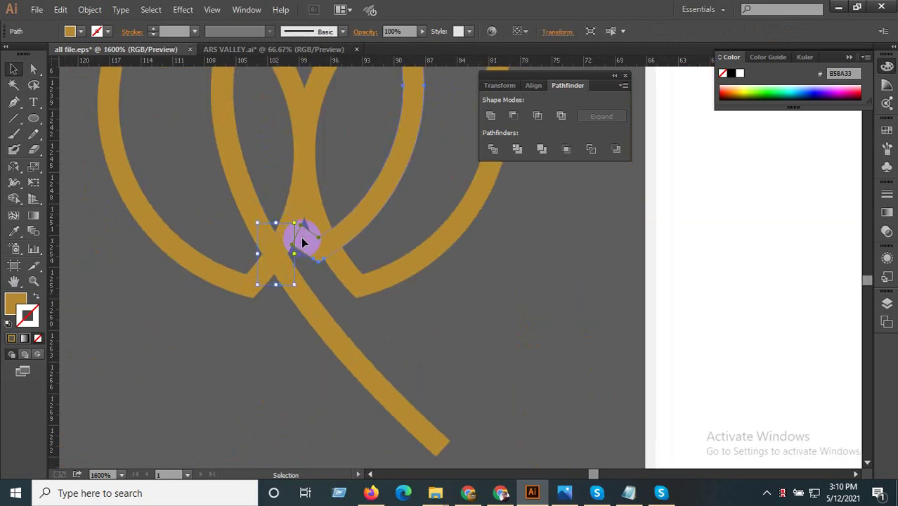
pyautogui.scroll(-2, 303, 242)
pyautogui.scroll(1, 303, 318)
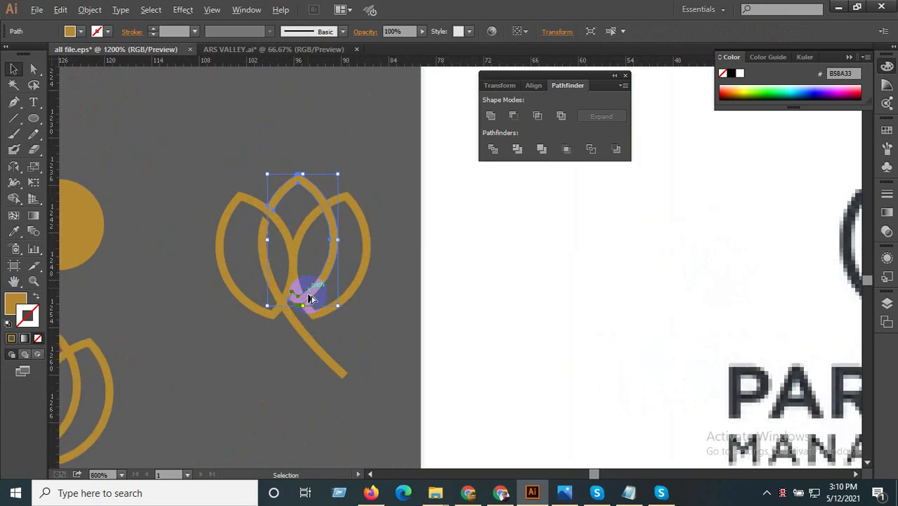
pyautogui.scroll(2, 301, 291)
pyautogui.click(343, 373)
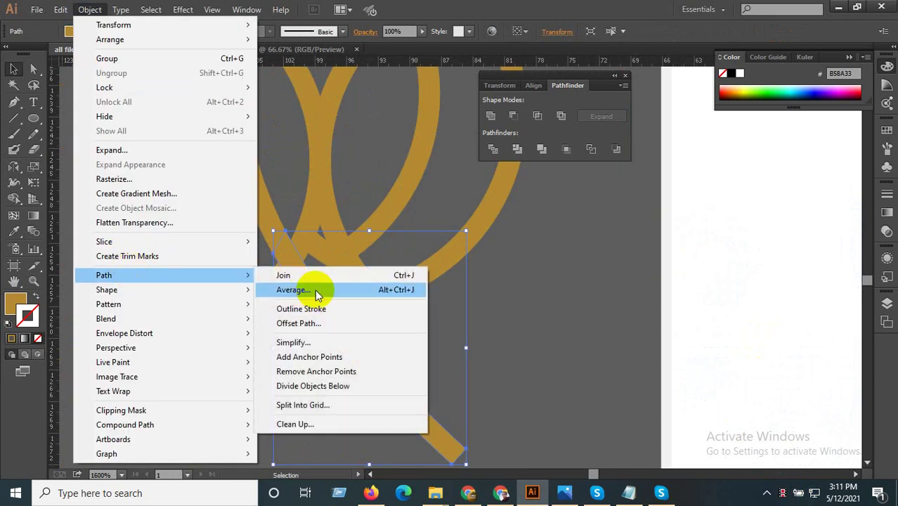
# - Offset the tulip's stem path by 1 px with Miter joins
pyautogui.click(316, 320)
pyautogui.click(244, 199)
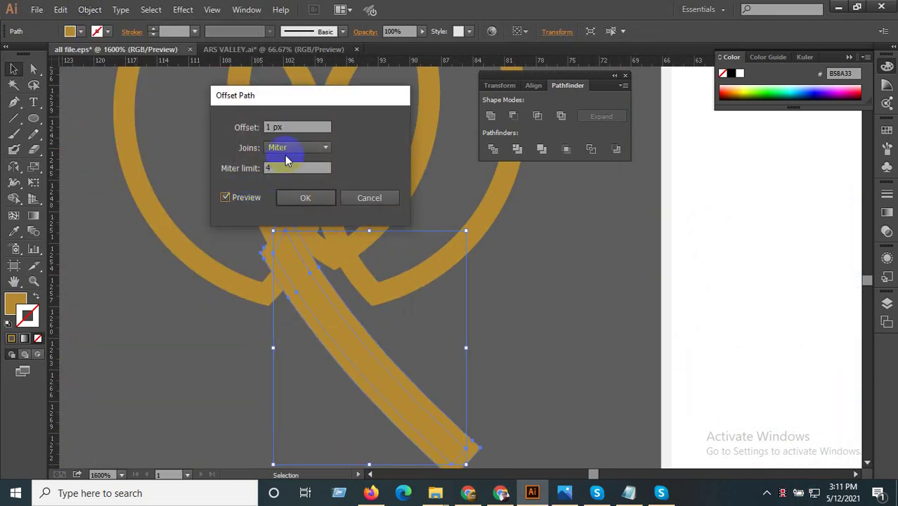
pyautogui.click(305, 199)
pyautogui.scroll(3, 309, 232)
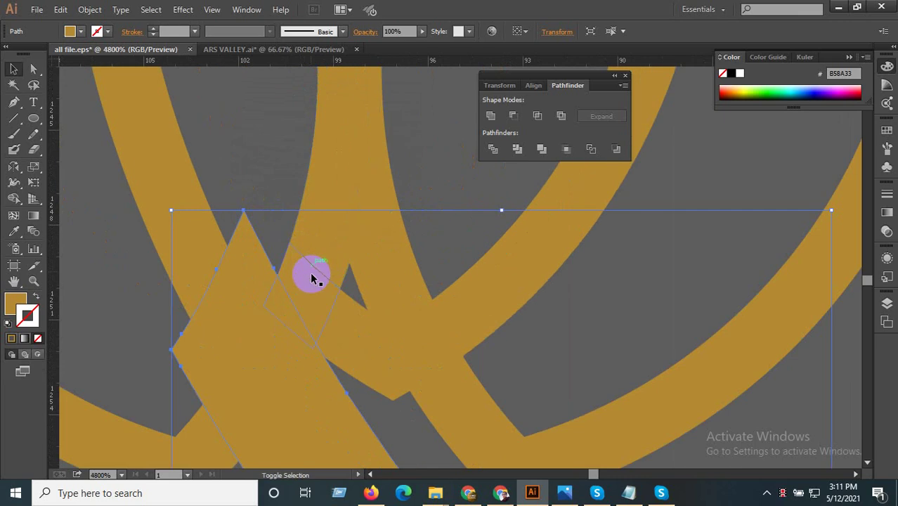
pyautogui.scroll(-2, 316, 292)
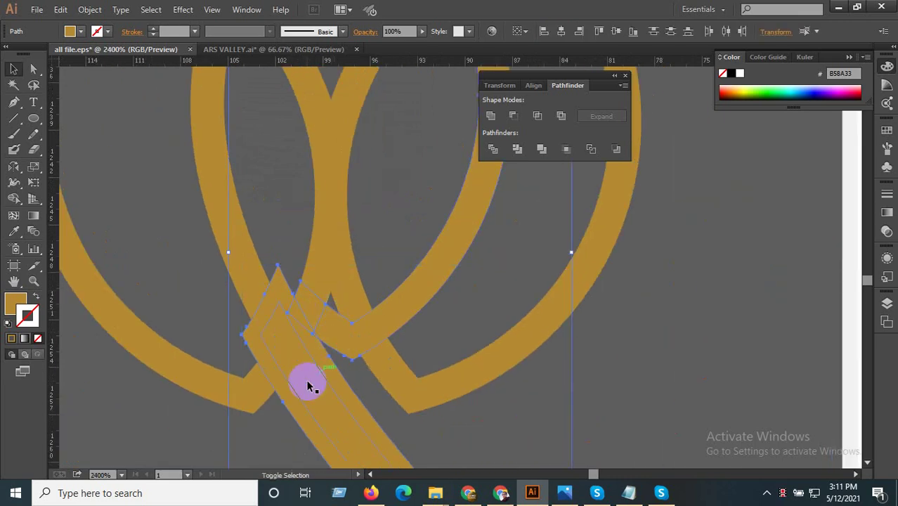
# - Divide the stem and overlapping leaf piece with Pathfinder and ungroup the pieces
pyautogui.keyDown('shift'); pyautogui.click(259, 406); pyautogui.keyUp('shift')
pyautogui.click(492, 147)
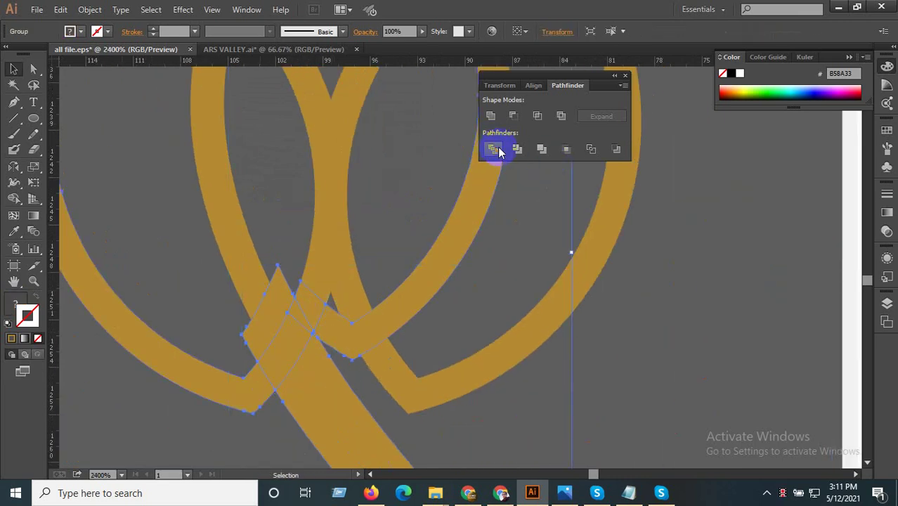
pyautogui.rightClick(306, 296)
pyautogui.click(343, 373)
# - Move the lower strand right so it meets the upper-left strand
pyautogui.click(288, 228)
pyautogui.scroll(-2, 292, 239)
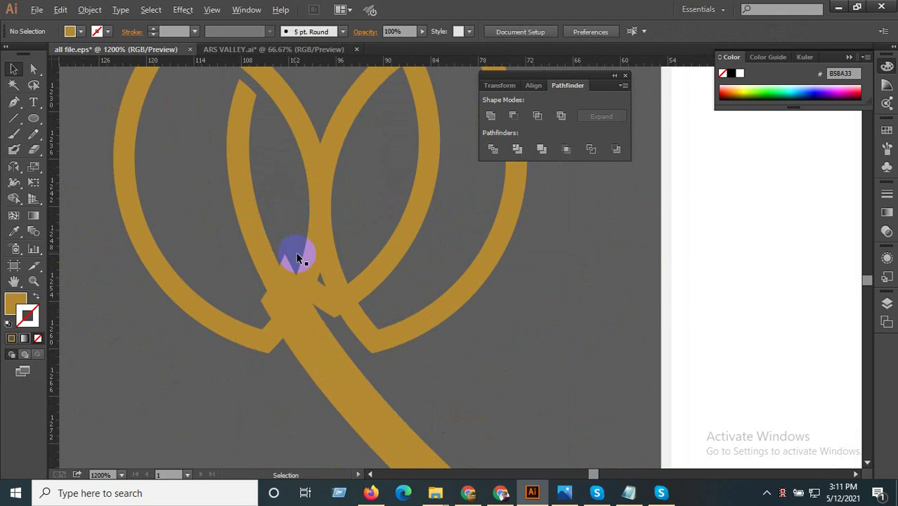
pyautogui.scroll(2, 302, 281)
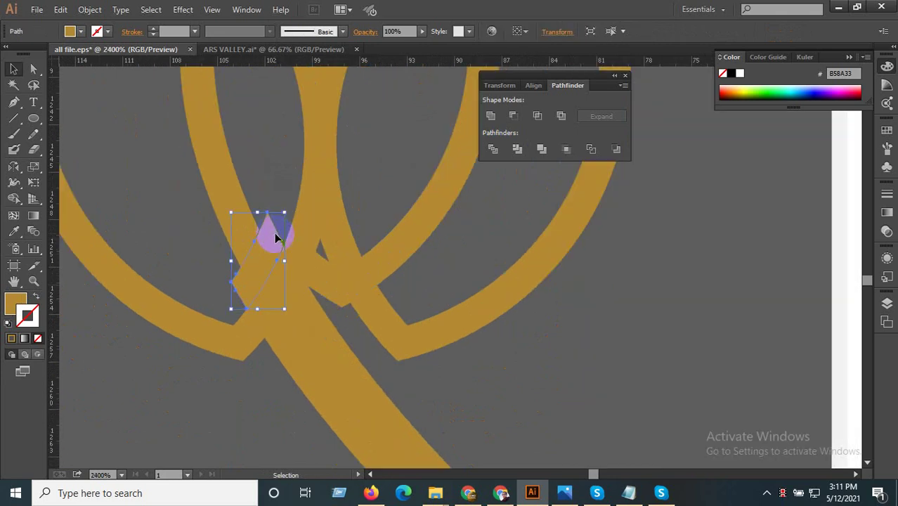
pyautogui.click(279, 256)
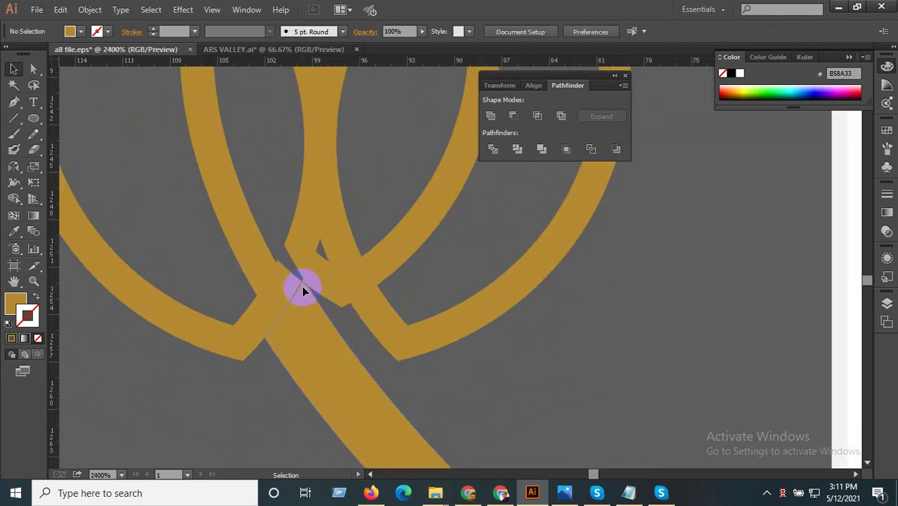
pyautogui.click(302, 286)
pyautogui.moveTo(310, 301)
pyautogui.mouseDown()
pyautogui.moveTo(300, 295)
pyautogui.moveTo(314, 301)
pyautogui.mouseUp()
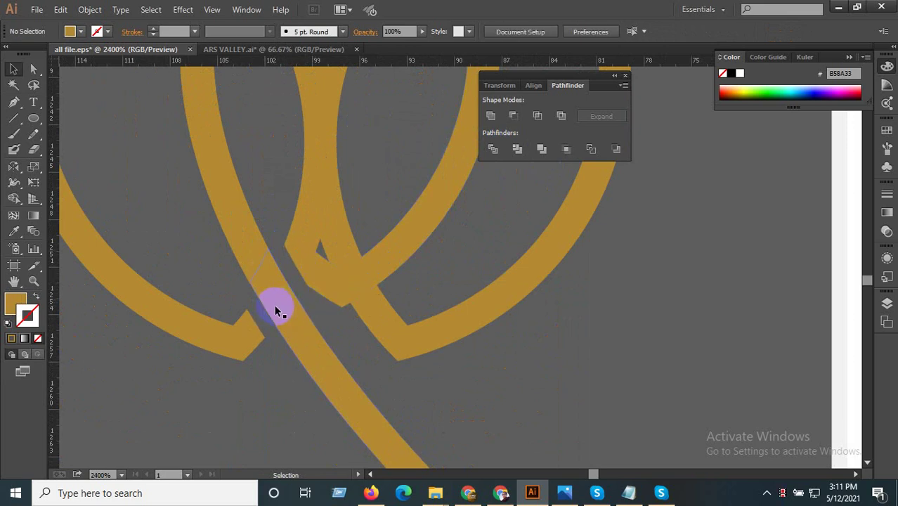
pyautogui.scroll(-5, 280, 311)
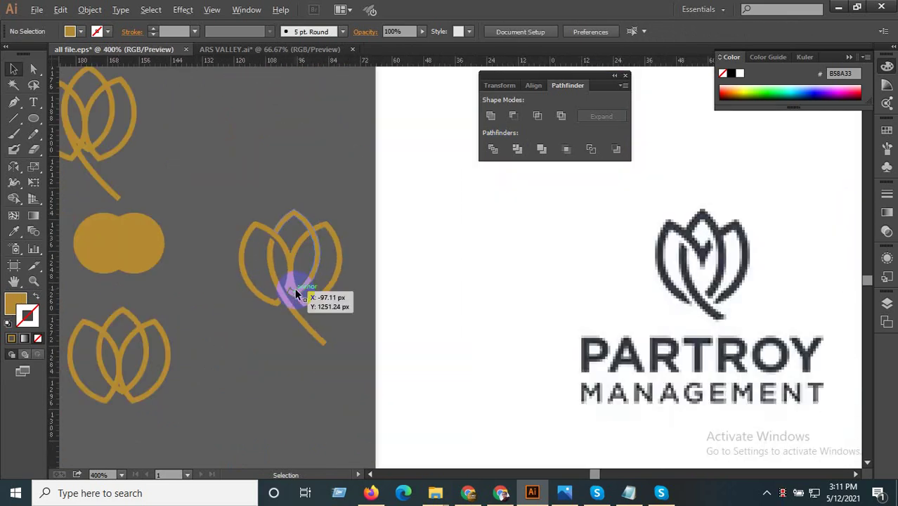
# - Isolate the gold tulip's right petal compound path for anchor editing
pyautogui.scroll(1, 303, 288)
pyautogui.scroll(1, 303, 288)
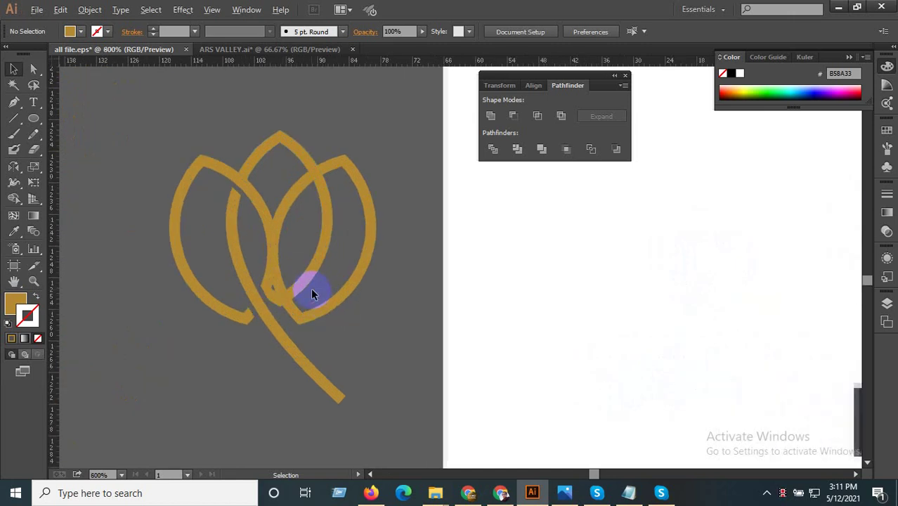
pyautogui.scroll(1, 313, 294)
pyautogui.click(347, 307)
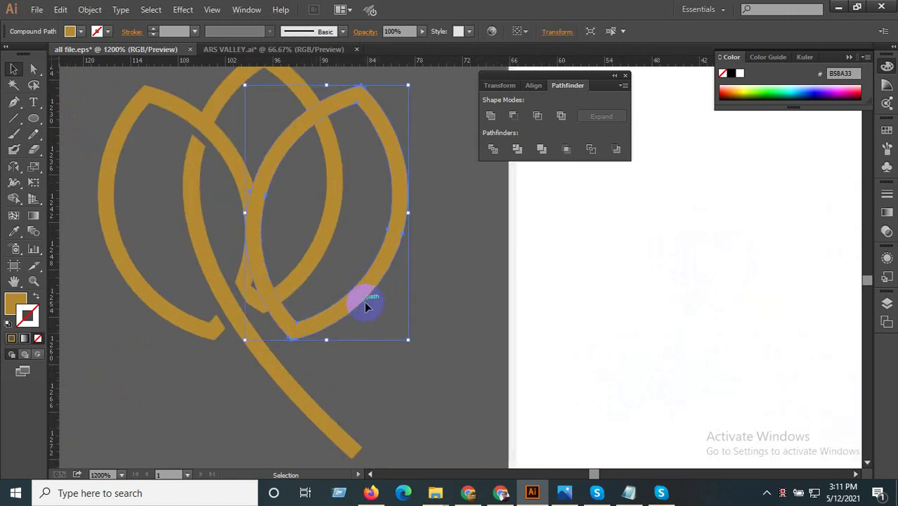
pyautogui.click(341, 288)
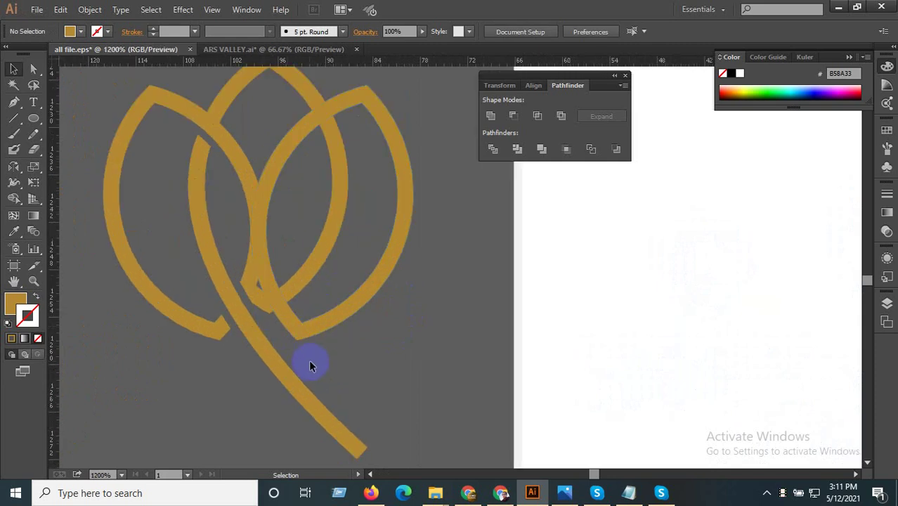
pyautogui.doubleClick(300, 342)
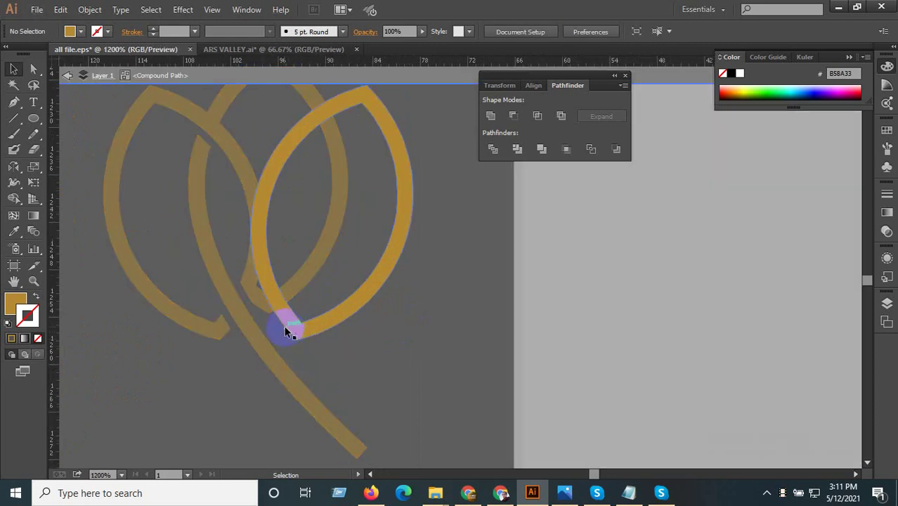
pyautogui.scroll(1, 300, 341)
pyautogui.click(299, 336)
pyautogui.click(33, 69)
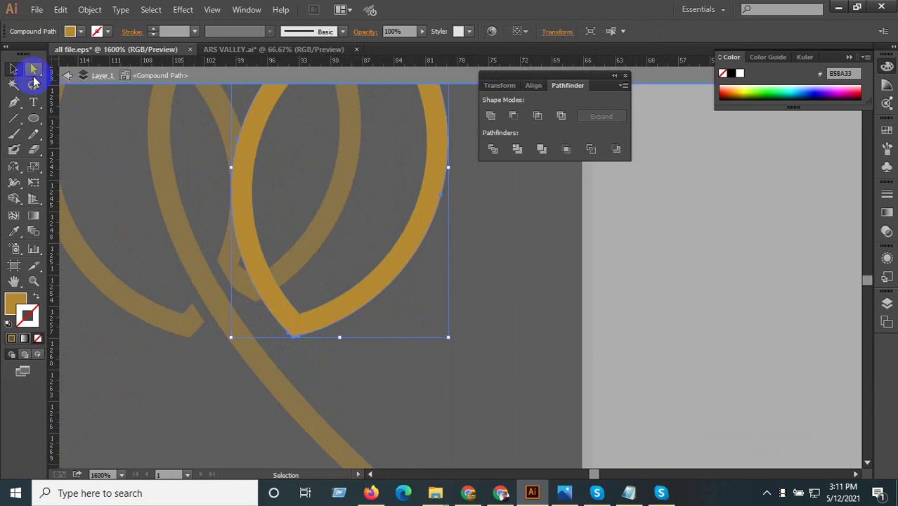
pyautogui.scroll(2, 256, 325)
# - Drag the petal-tip and bottom anchors down and left to reshape the lower corner
pyautogui.click(334, 309)
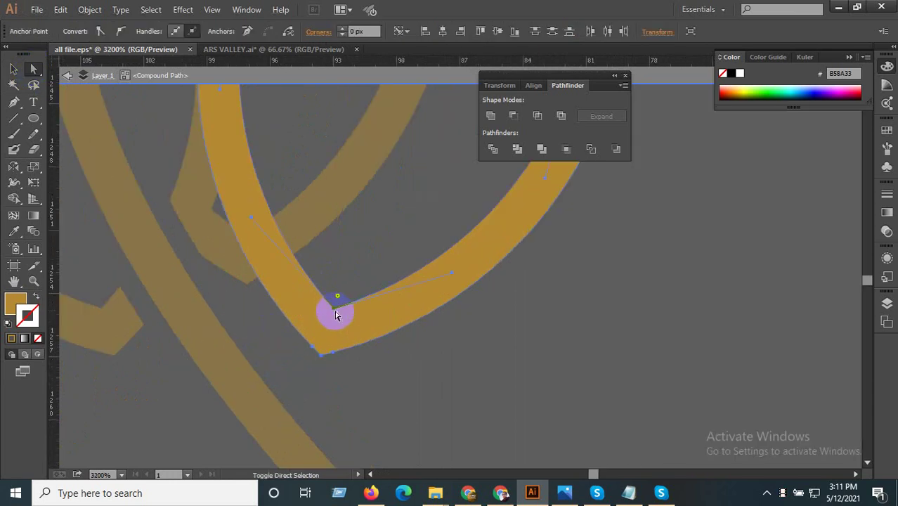
pyautogui.moveTo(334, 311)
pyautogui.mouseDown()
pyautogui.moveTo(270, 335)
pyautogui.moveTo(274, 343)
pyautogui.moveTo(228, 341)
pyautogui.mouseUp()
pyautogui.scroll(-2, 229, 341)
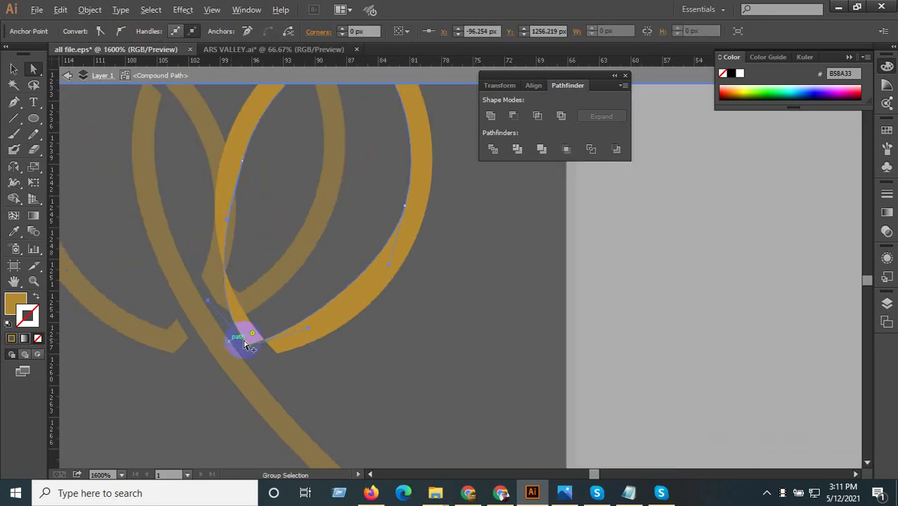
pyautogui.moveTo(320, 340); pyautogui.dragTo(261, 362)
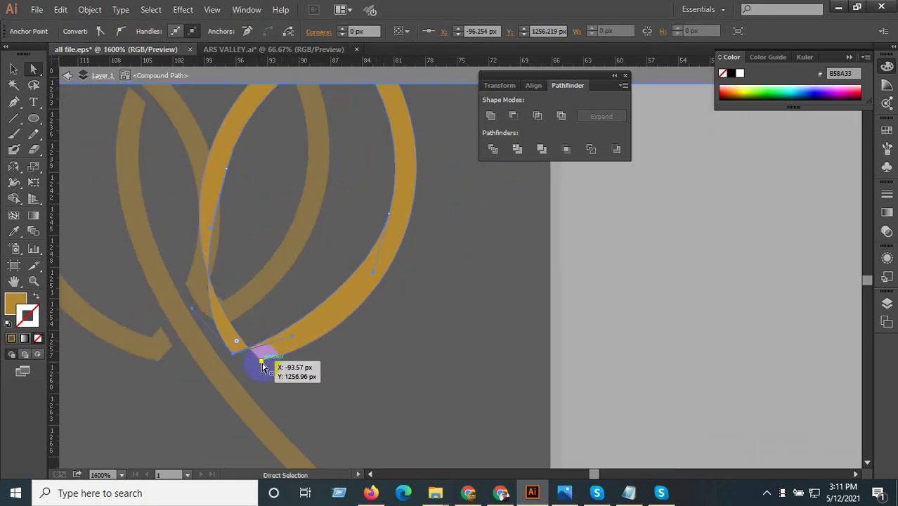
pyautogui.scroll(1, 262, 365)
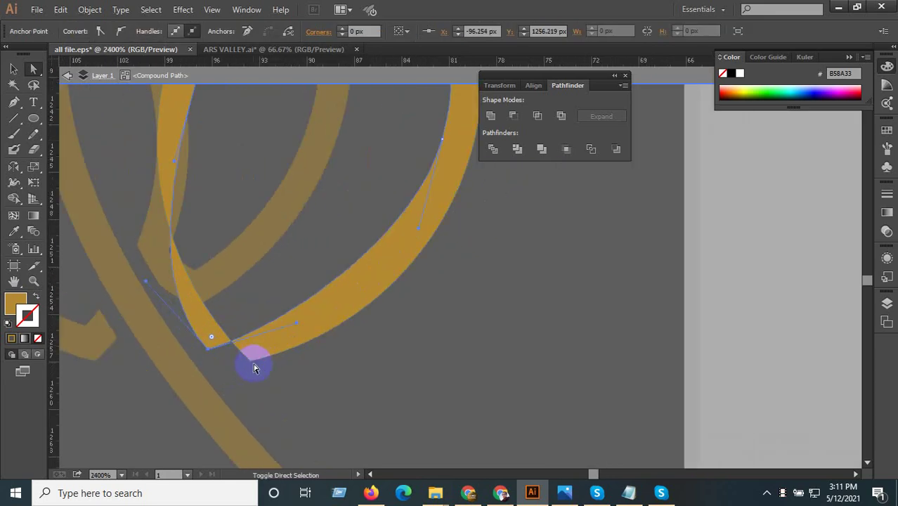
pyautogui.moveTo(247, 362)
pyautogui.mouseDown()
pyautogui.moveTo(231, 376)
pyautogui.moveTo(224, 374)
pyautogui.moveTo(240, 371)
pyautogui.moveTo(225, 373)
pyautogui.moveTo(224, 358)
pyautogui.moveTo(208, 348)
pyautogui.mouseUp()
# - Adjust the petal's lower-tip anchor curve to smooth the petal edge
pyautogui.click(247, 365)
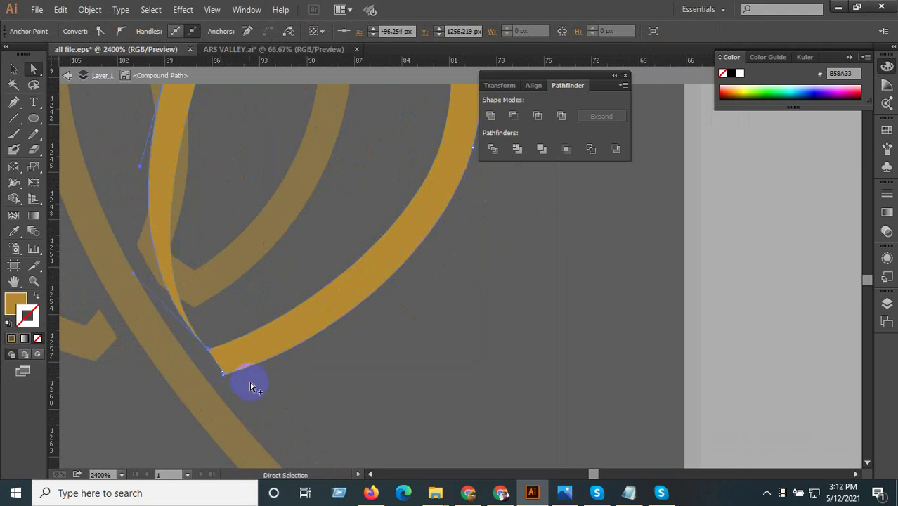
pyautogui.scroll(-1, 276, 388)
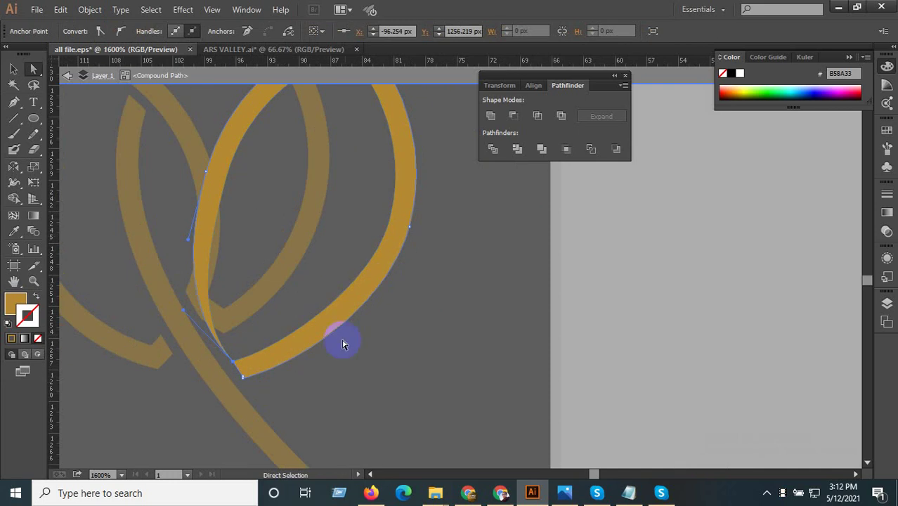
pyautogui.scroll(2, 243, 376)
pyautogui.click(219, 345)
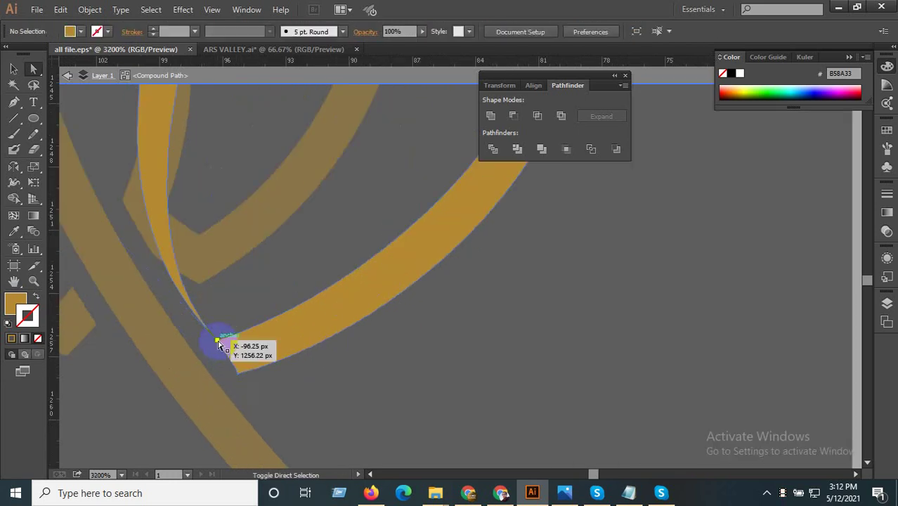
pyautogui.click(218, 345)
pyautogui.scroll(-1, 295, 328)
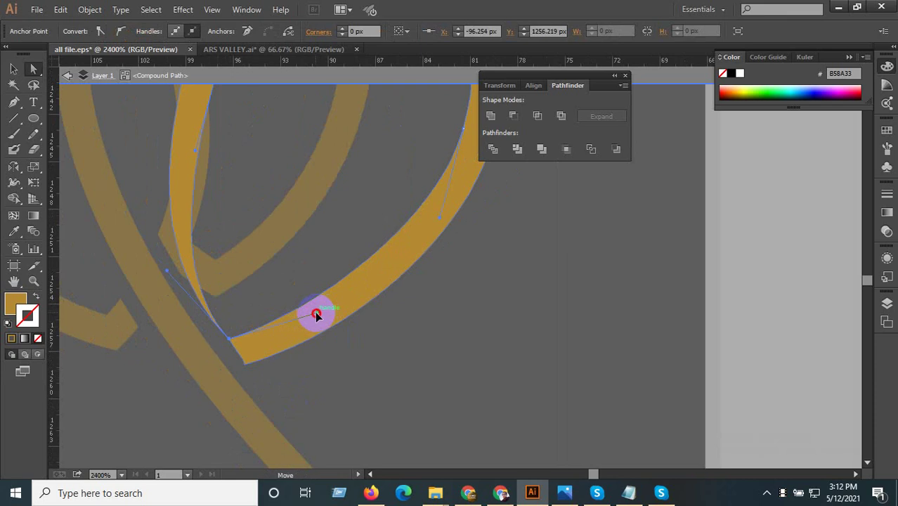
pyautogui.moveTo(320, 314); pyautogui.dragTo(323, 316)
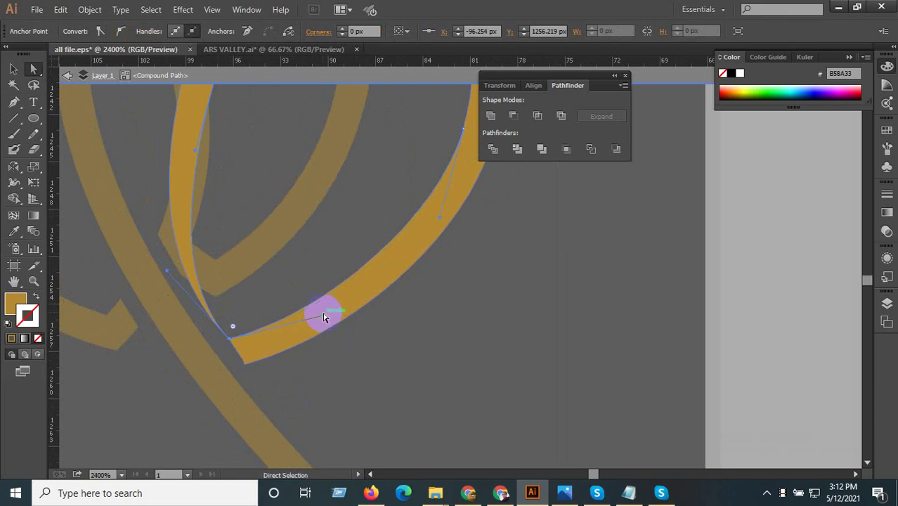
# - Review the reshaped petal by toggling its path selection on and off
pyautogui.click(427, 333)
pyautogui.scroll(-2, 374, 362)
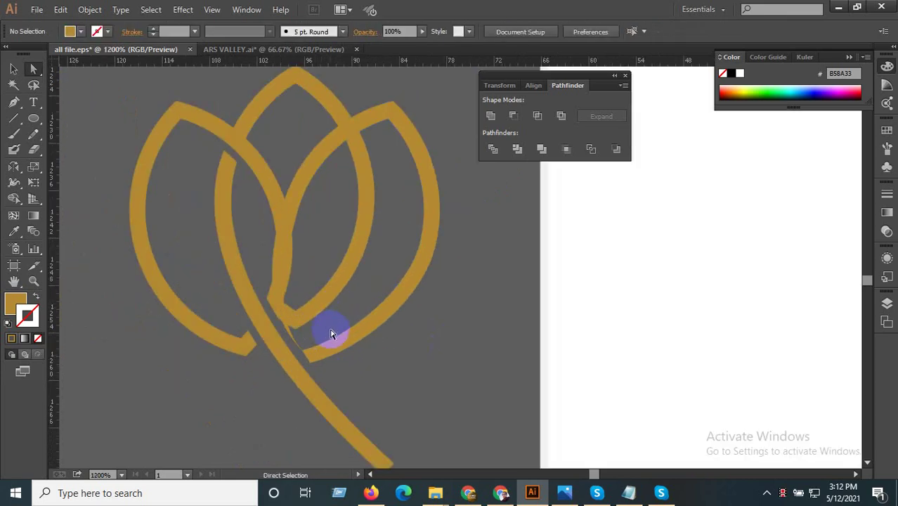
pyautogui.scroll(2, 295, 316)
pyautogui.click(280, 314)
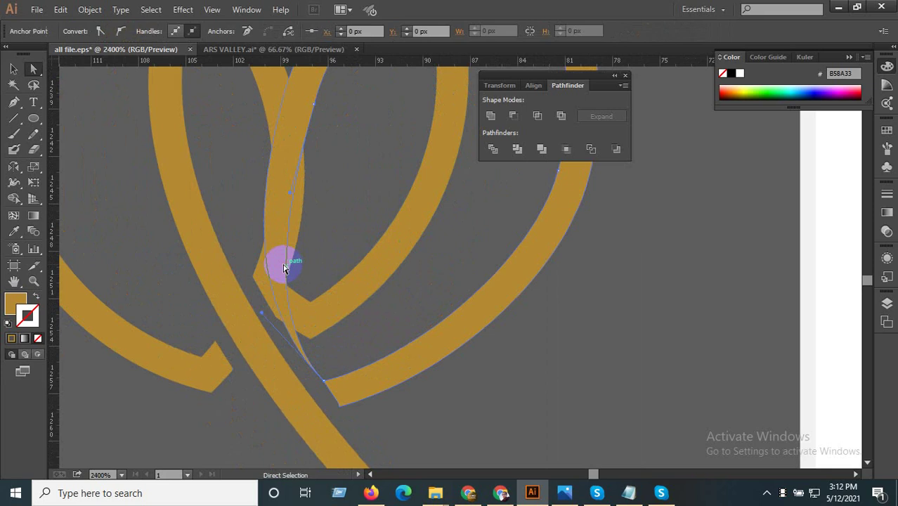
pyautogui.scroll(-1, 280, 311)
pyautogui.click(285, 309)
# - Draw a circle over the PARTROY MANAGEMENT reference logo
pyautogui.scroll(-1, 284, 310)
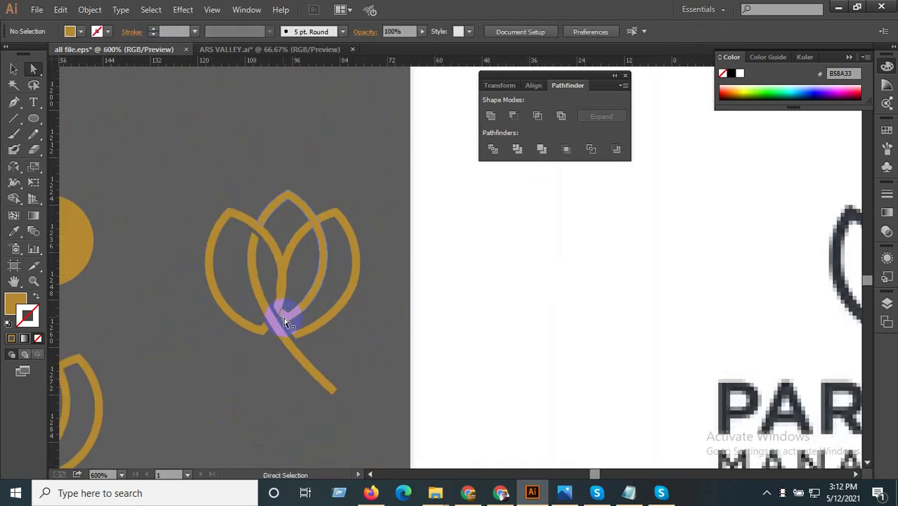
pyautogui.scroll(-1, 288, 311)
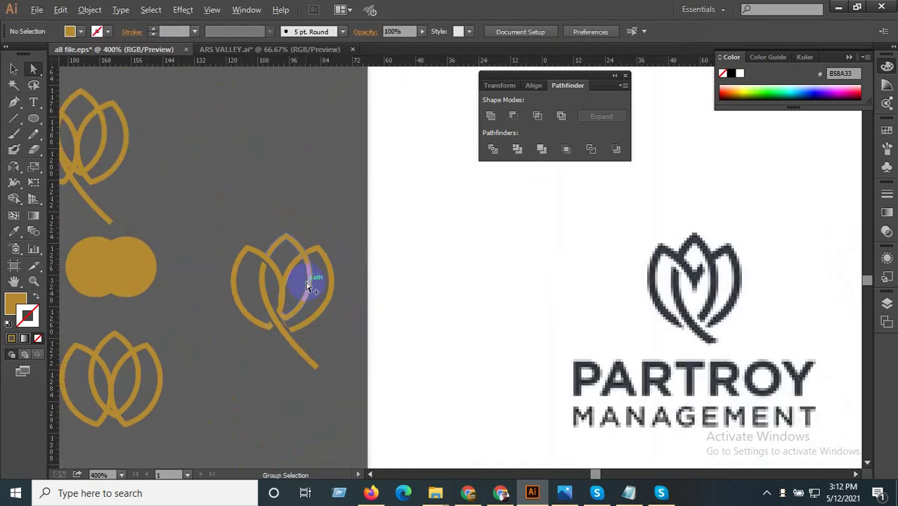
pyautogui.scroll(1, 289, 291)
pyautogui.scroll(-1, 286, 296)
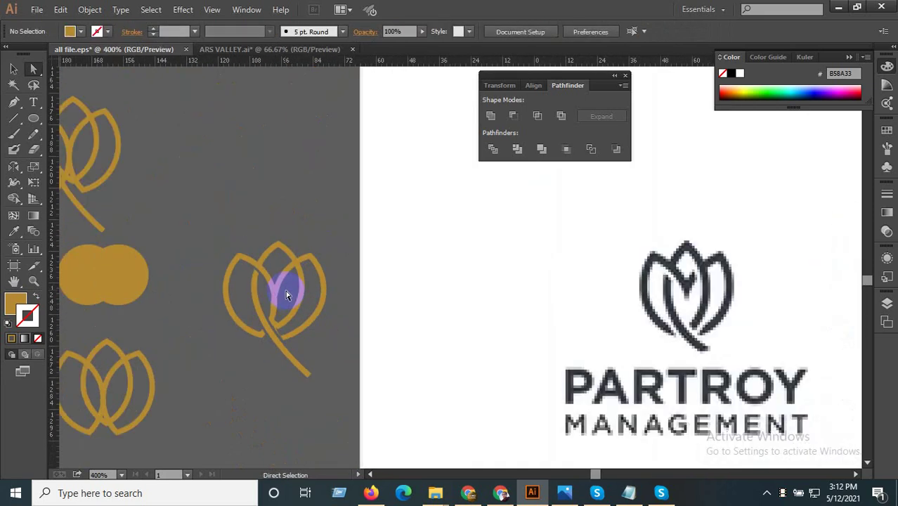
pyautogui.scroll(1, 281, 313)
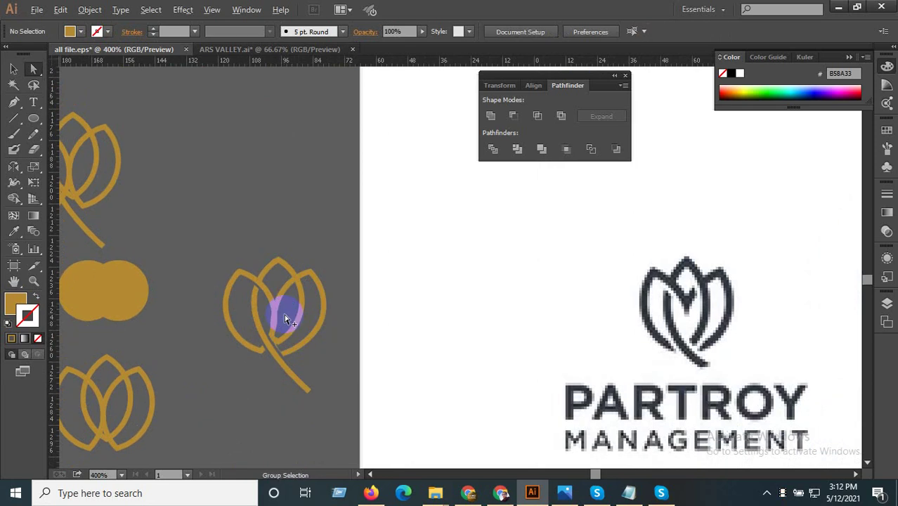
pyautogui.click(34, 118)
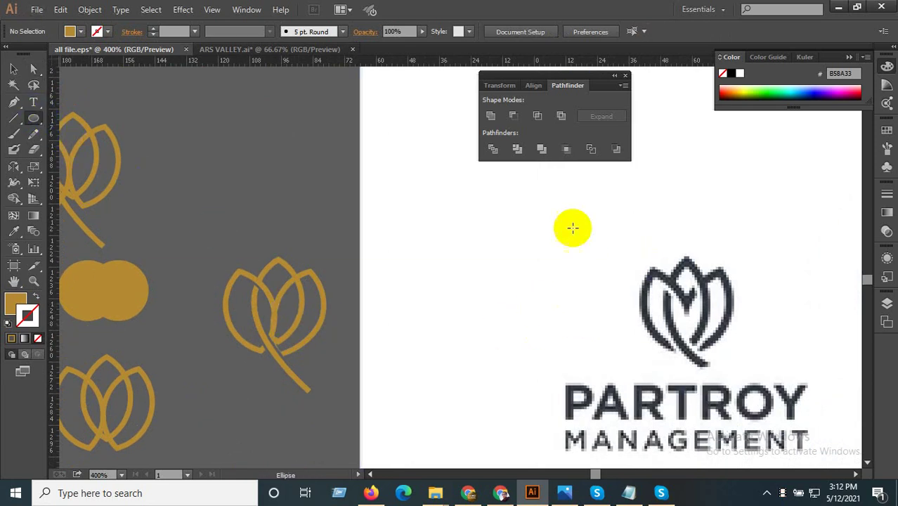
pyautogui.moveTo(575, 229); pyautogui.dragTo(776, 414)
# - Clip the logo image to the circle and move it left beside the gold tulip
pyautogui.click(13, 69)
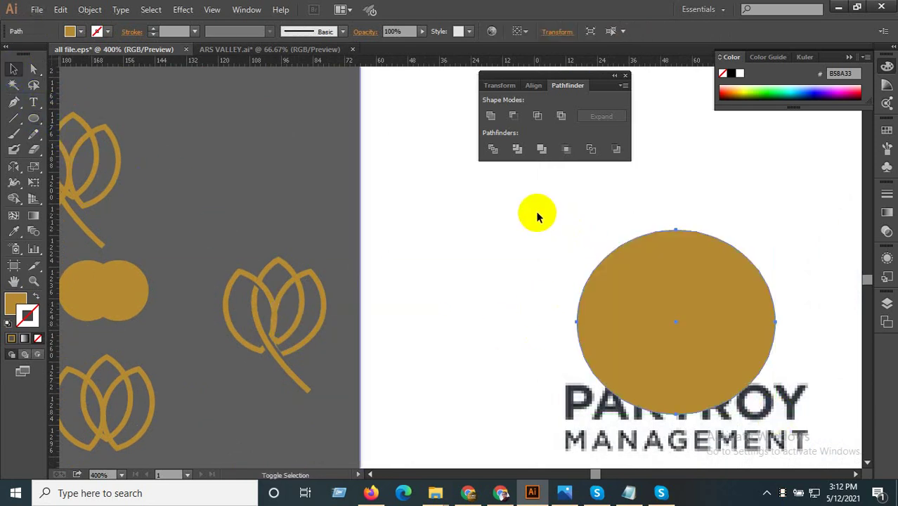
pyautogui.rightClick(640, 279)
pyautogui.click(701, 349)
pyautogui.moveTo(638, 324); pyautogui.dragTo(398, 268)
# - Move the floating Pathfinder panel off the artwork and deselect the logo
pyautogui.scroll(2, 380, 274)
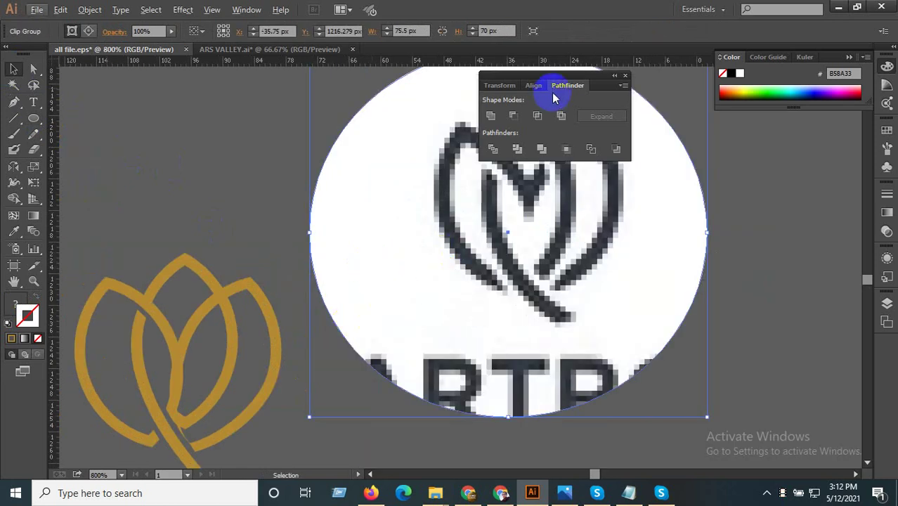
pyautogui.moveTo(556, 98); pyautogui.dragTo(808, 255)
pyautogui.scroll(-1, 596, 231)
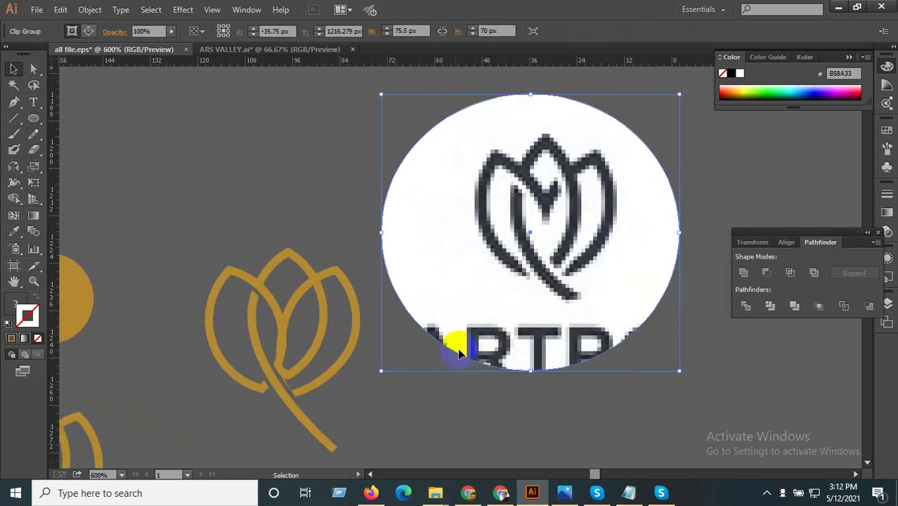
pyautogui.click(403, 409)
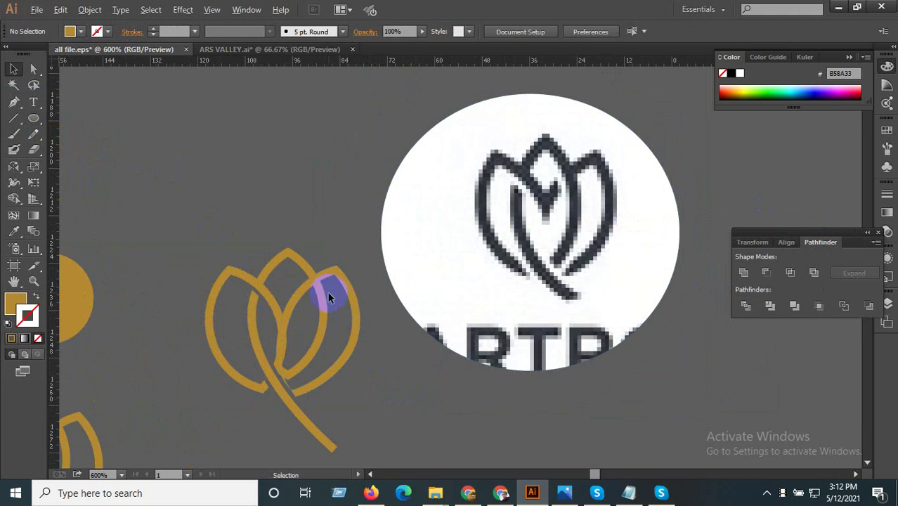
# - Drag the gold tulip's lower-corner anchor down and left
pyautogui.click(321, 300)
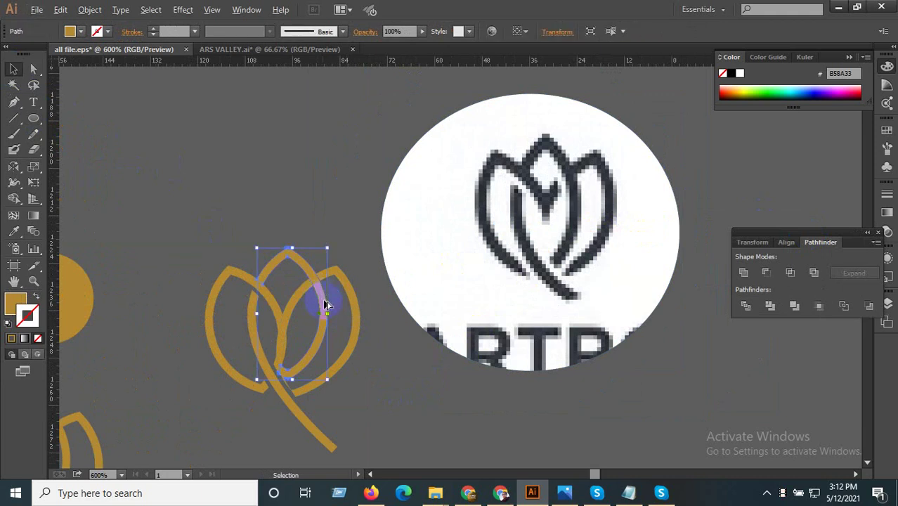
pyautogui.scroll(2, 291, 381)
pyautogui.scroll(2, 266, 381)
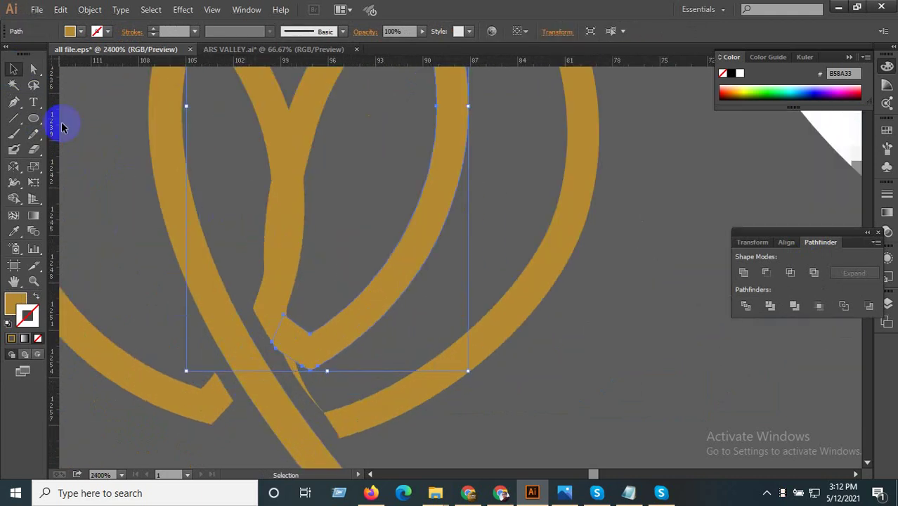
pyautogui.click(33, 68)
pyautogui.click(311, 336)
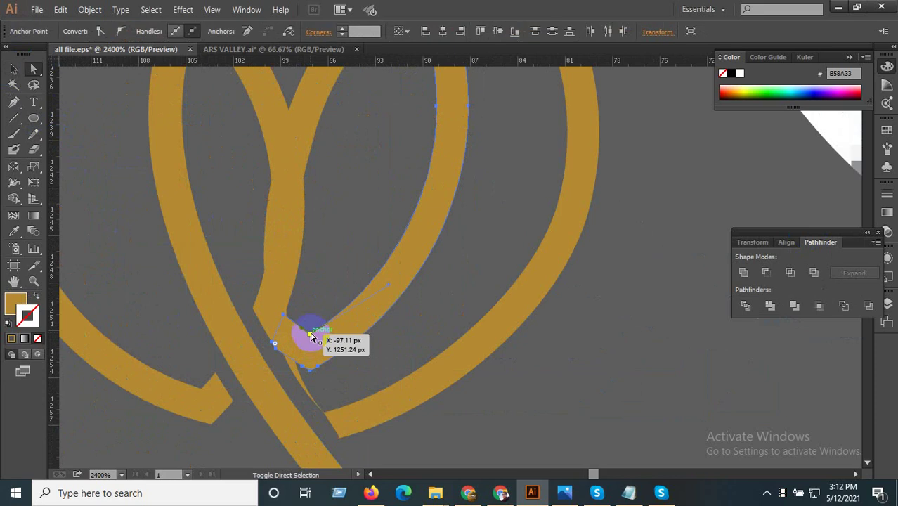
pyautogui.moveTo(311, 336)
pyautogui.mouseDown()
pyautogui.moveTo(288, 361)
pyautogui.moveTo(317, 369)
pyautogui.moveTo(299, 385)
pyautogui.mouseUp()
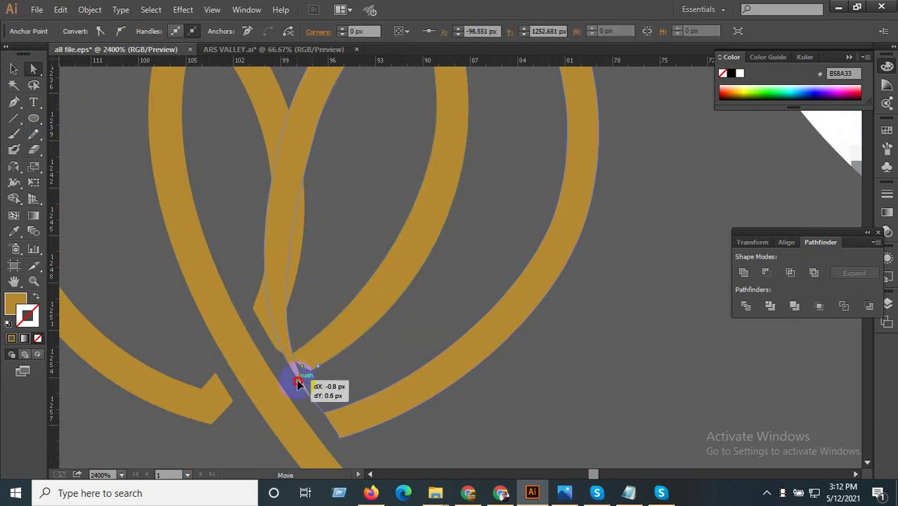
pyautogui.scroll(2, 298, 385)
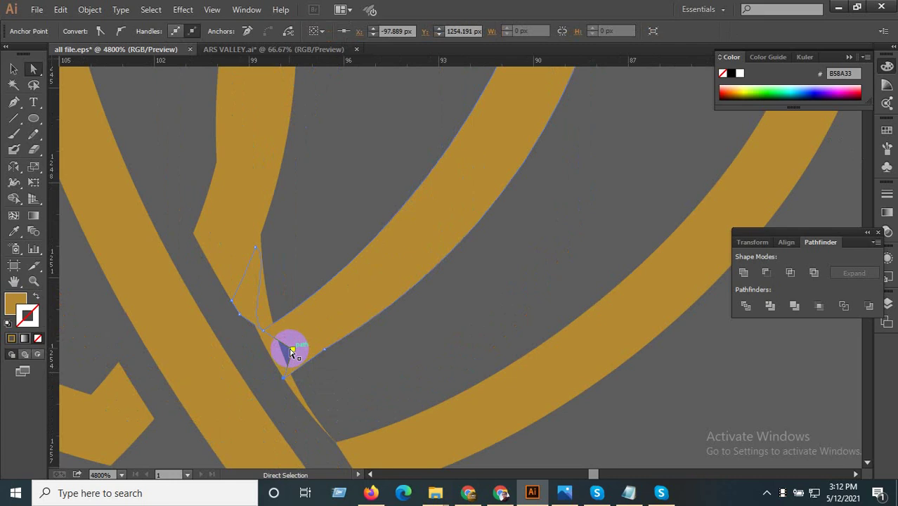
pyautogui.moveTo(292, 351)
pyautogui.mouseDown()
pyautogui.moveTo(268, 353)
pyautogui.moveTo(288, 376)
pyautogui.mouseUp()
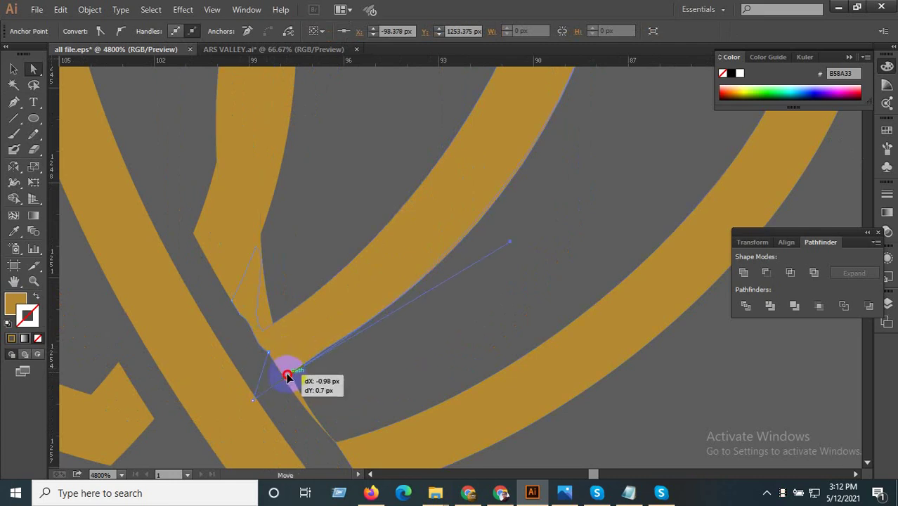
pyautogui.scroll(-1, 290, 373)
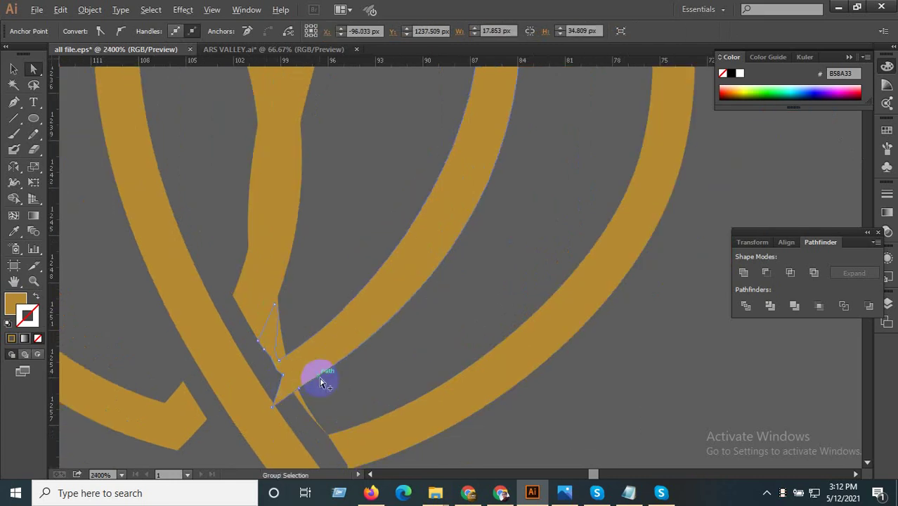
pyautogui.scroll(-1, 320, 376)
pyautogui.click(350, 368)
# - Shift the petal's inner-corner anchor left to refine the joint
pyautogui.scroll(1, 310, 383)
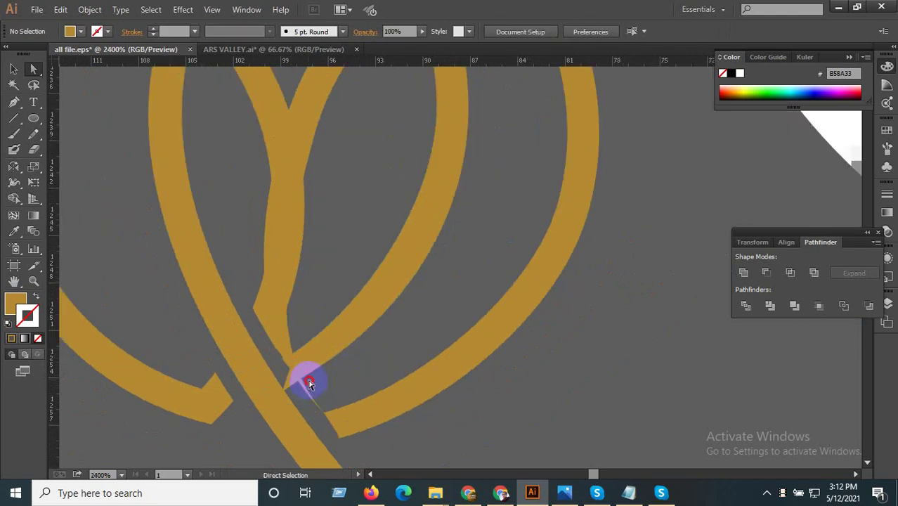
pyautogui.scroll(1, 307, 381)
pyautogui.scroll(1, 305, 381)
pyautogui.click(296, 378)
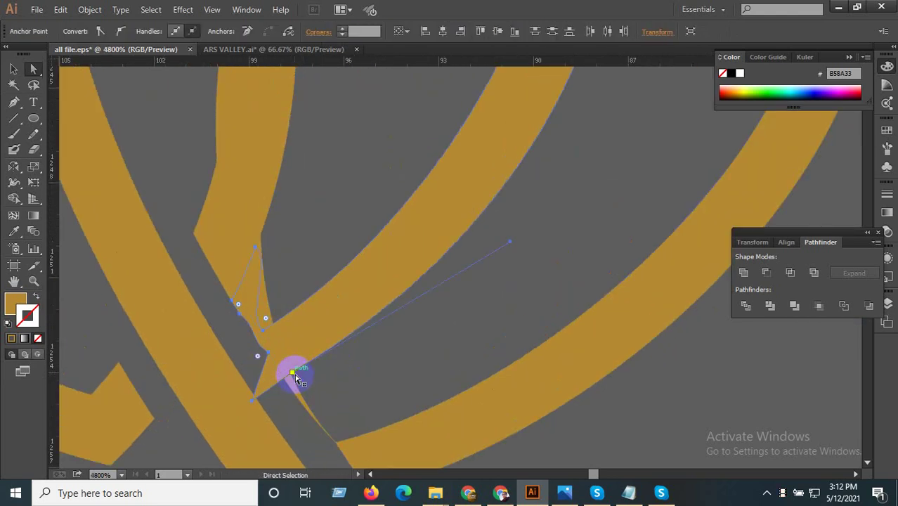
pyautogui.moveTo(295, 377); pyautogui.dragTo(280, 375)
pyautogui.scroll(-1, 331, 373)
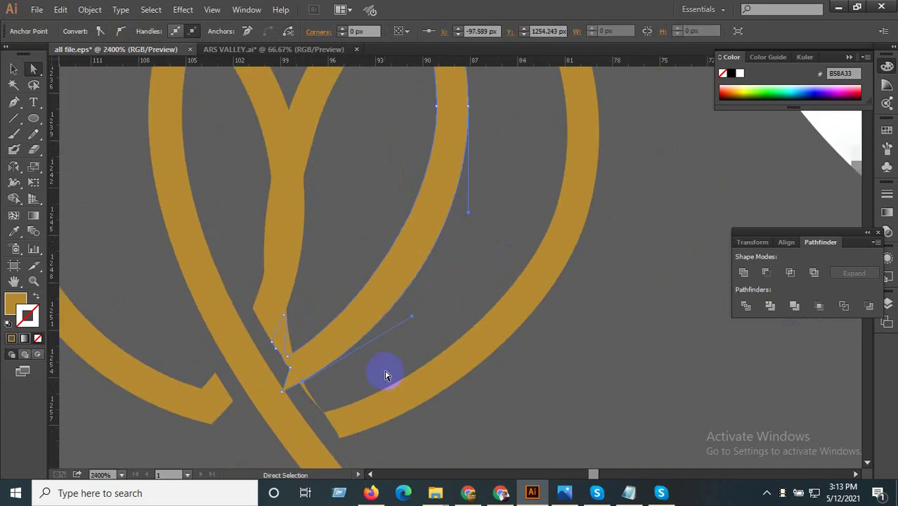
pyautogui.click(381, 372)
pyautogui.scroll(-1, 375, 376)
pyautogui.scroll(-1, 395, 360)
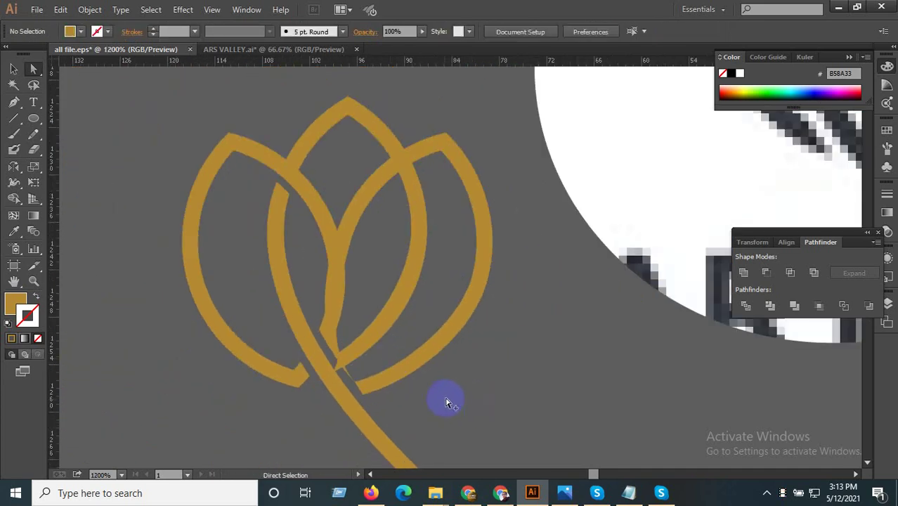
# - Divide the overlapping tulip strokes into separate pieces with Pathfinder and inspect them
pyautogui.click(327, 235)
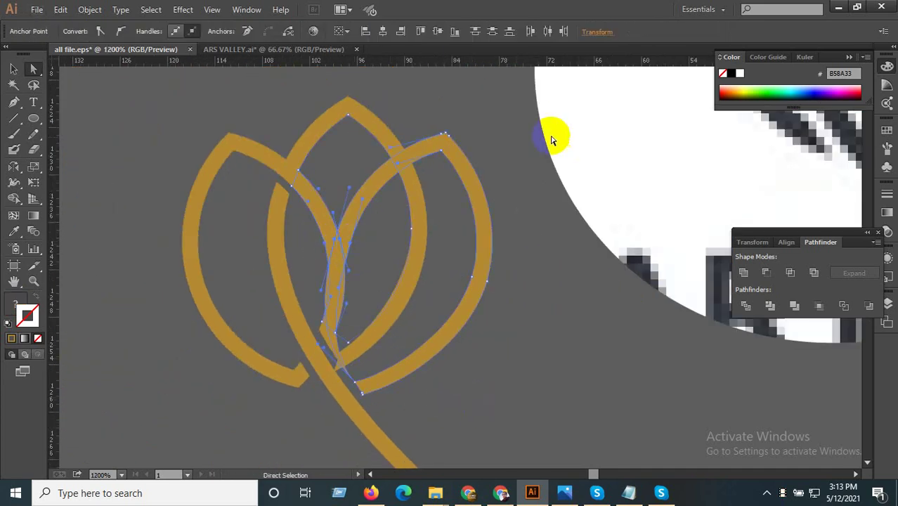
pyautogui.click(13, 68)
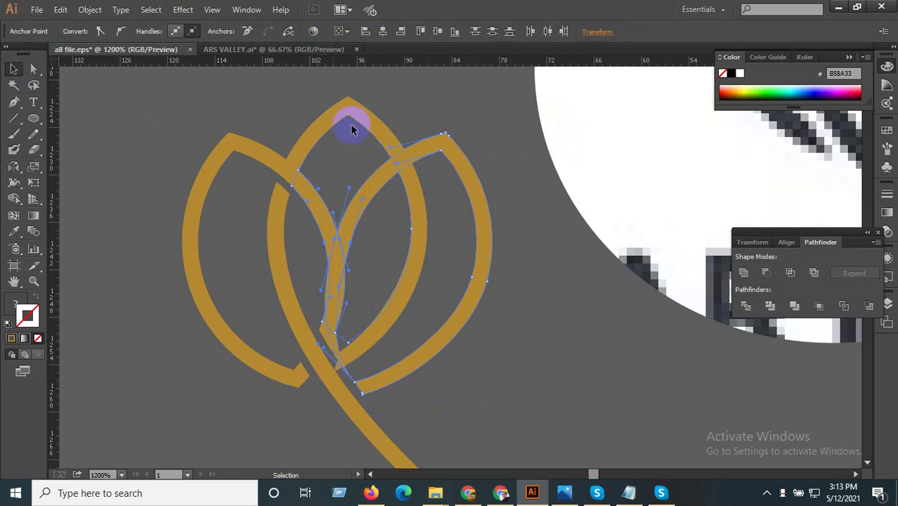
pyautogui.click(745, 307)
pyautogui.click(383, 274)
pyautogui.click(358, 270)
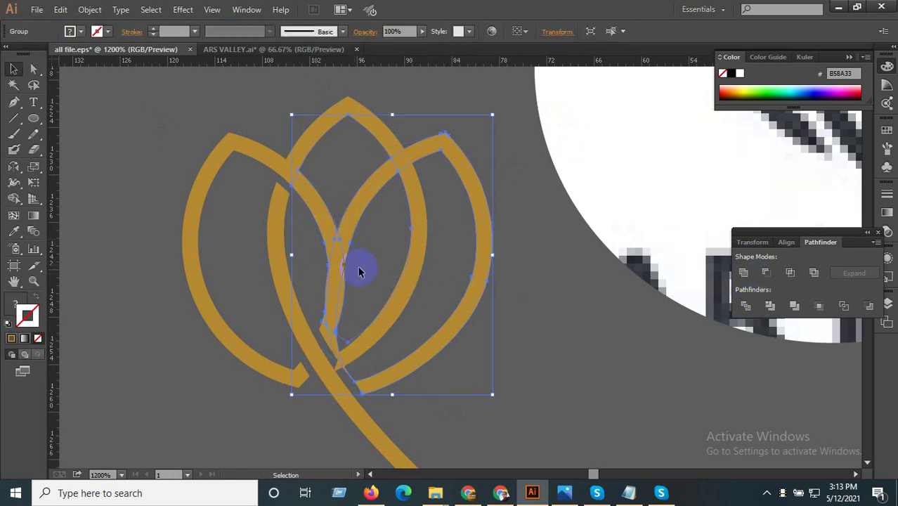
pyautogui.scroll(2, 353, 287)
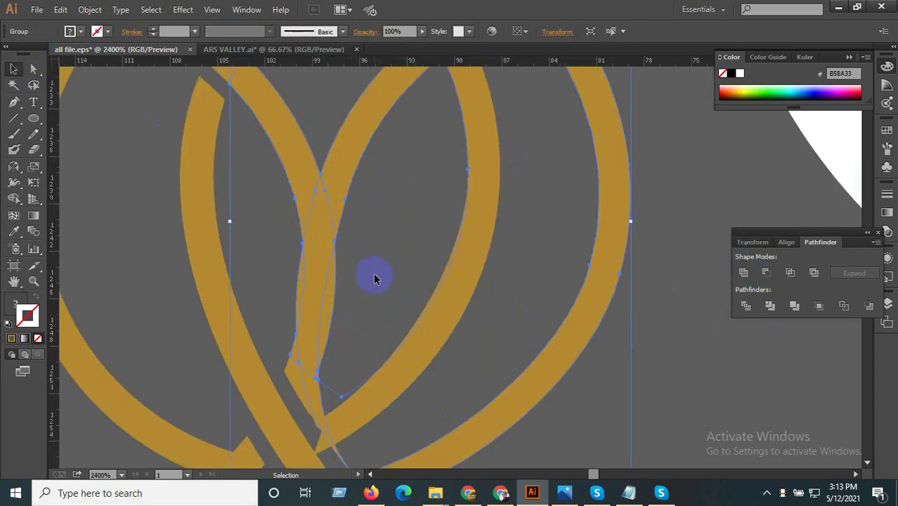
pyautogui.click(383, 270)
pyautogui.click(297, 204)
pyautogui.click(344, 239)
pyautogui.click(371, 242)
# - Drag an anchor of the thin inner stem piece, then marquee-select the junction paths
pyautogui.scroll(-1, 372, 245)
pyautogui.scroll(-1, 367, 264)
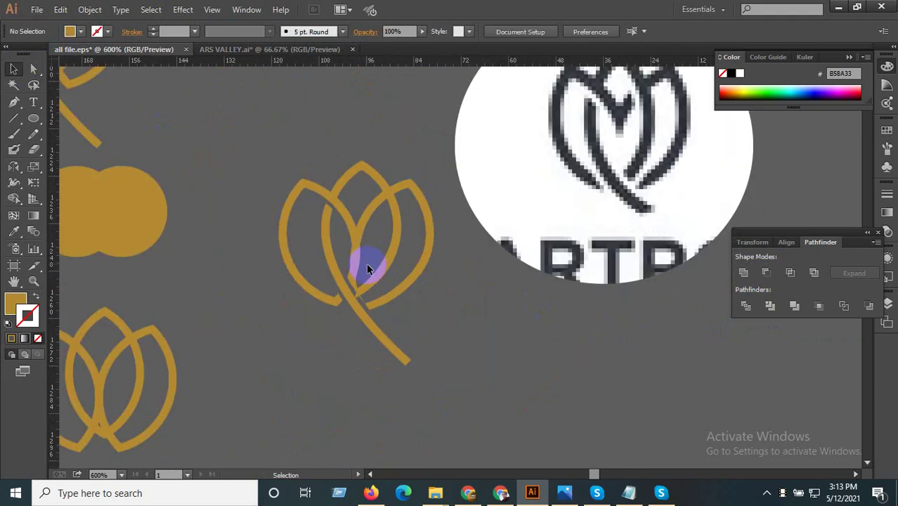
pyautogui.scroll(3, 361, 232)
pyautogui.click(336, 251)
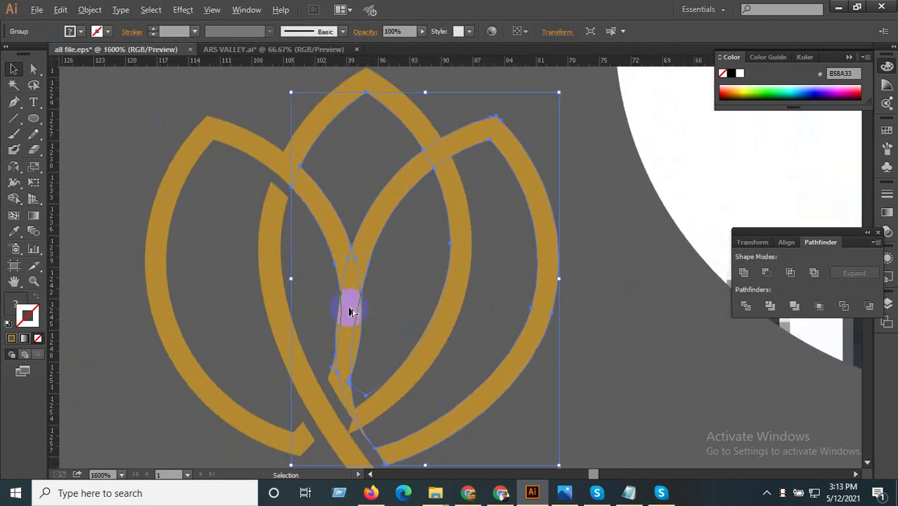
pyautogui.click(405, 299)
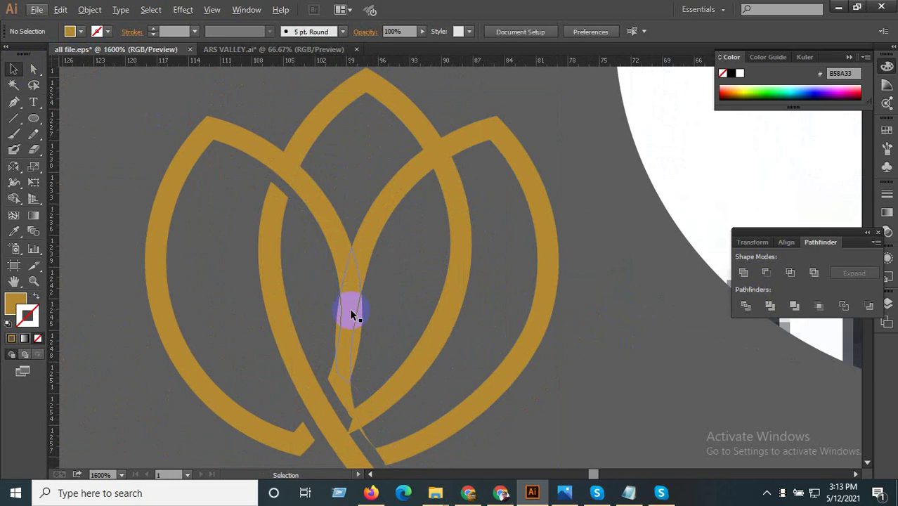
pyautogui.scroll(1, 373, 281)
pyautogui.click(311, 245)
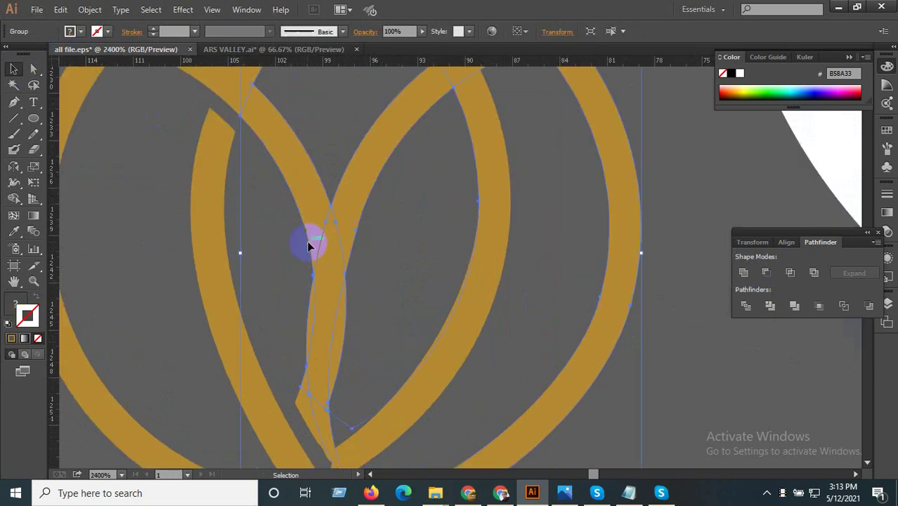
pyautogui.click(33, 68)
pyautogui.click(216, 299)
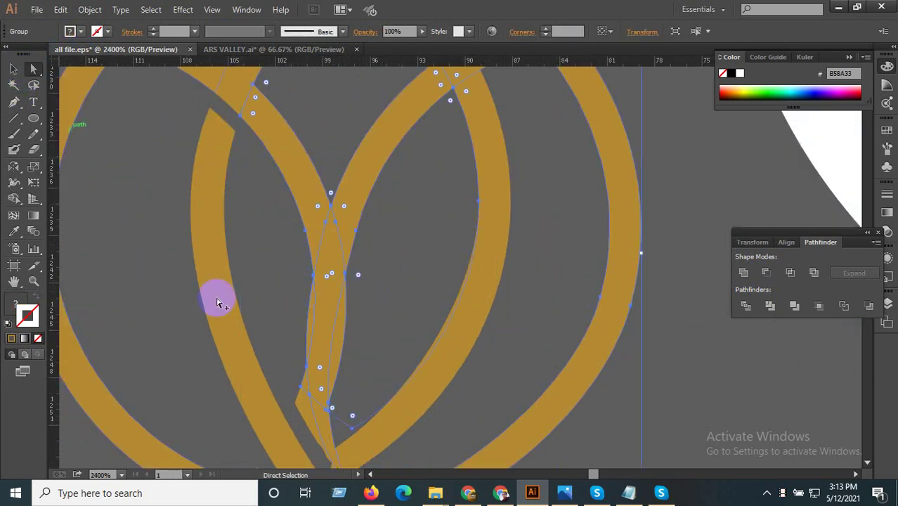
pyautogui.scroll(2, 325, 311)
pyautogui.moveTo(315, 239); pyautogui.dragTo(335, 261)
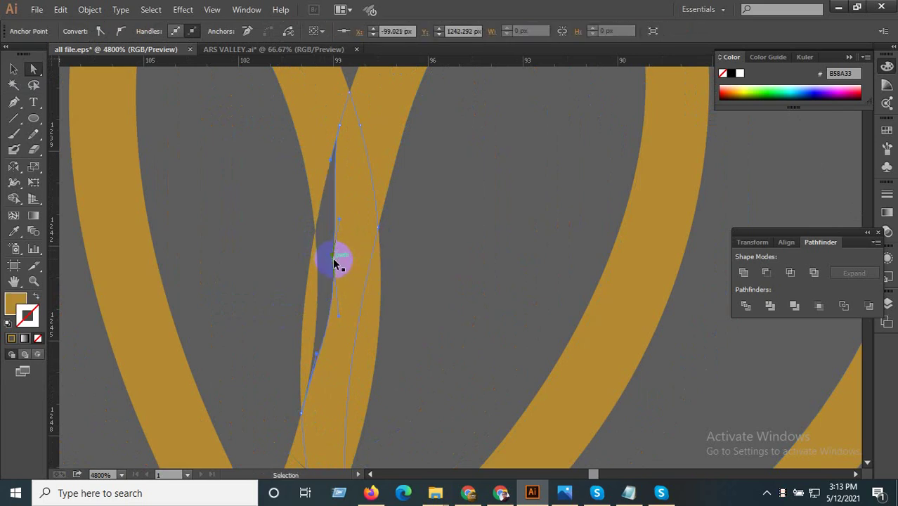
pyautogui.moveTo(465, 240); pyautogui.dragTo(288, 183)
# - Select the tulip group, then clear the selection before drawing with the Pen tool
pyautogui.click(14, 102)
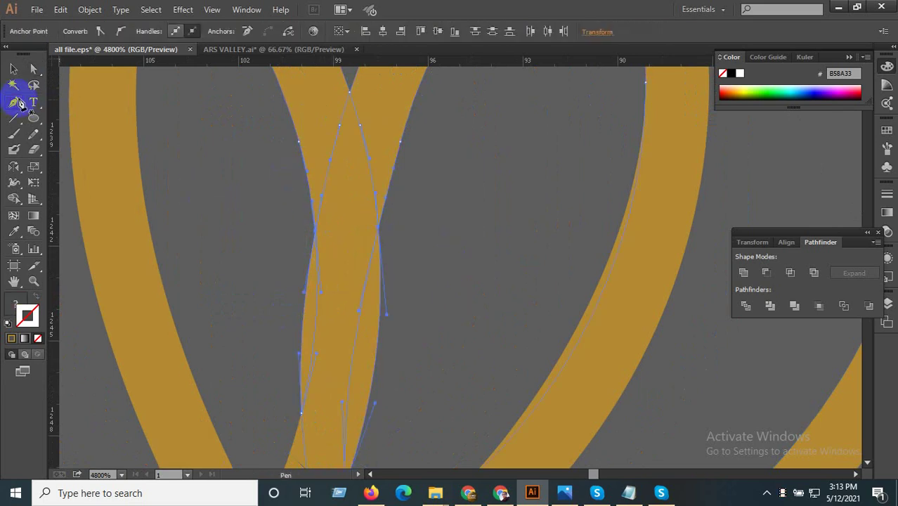
pyautogui.click(13, 68)
pyautogui.click(441, 267)
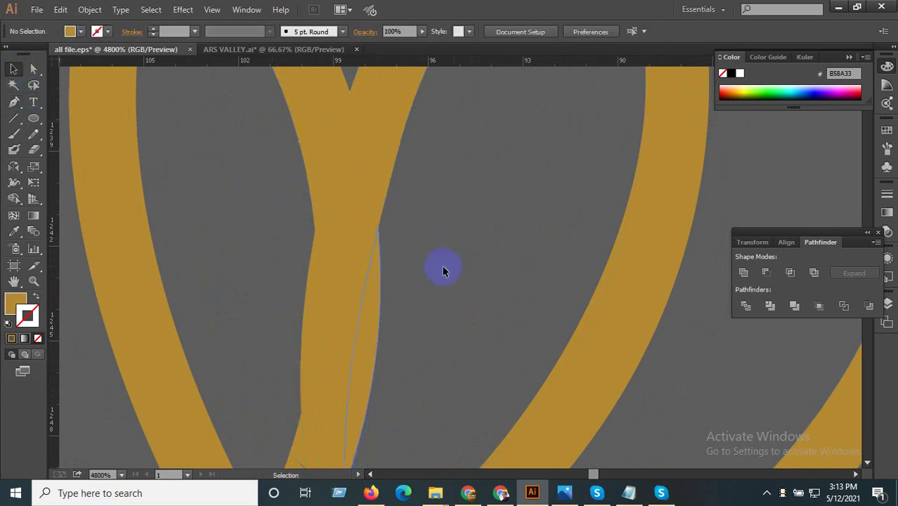
pyautogui.click(267, 175)
pyautogui.click(14, 102)
pyautogui.keyDown('ctrl'); pyautogui.click(217, 202); pyautogui.keyUp('ctrl')
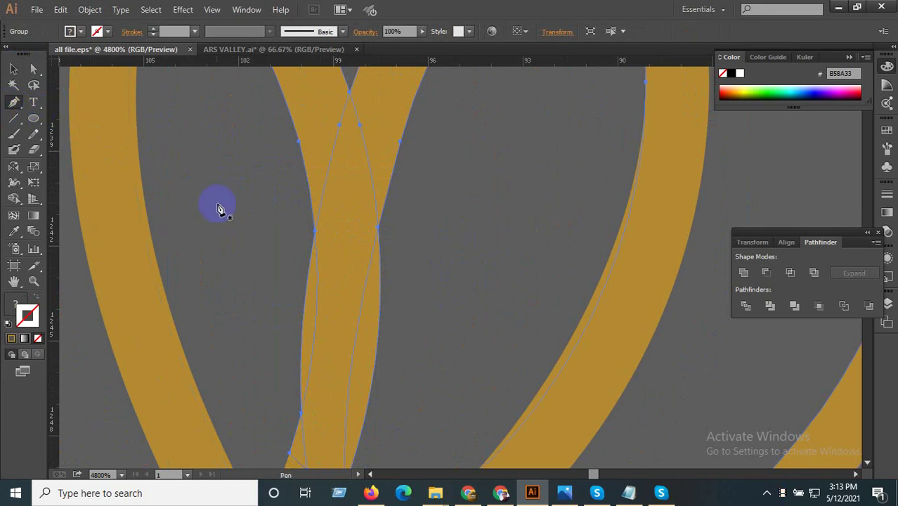
# - Draw a triangle across the stem junction and divide the tulip artwork with it
pyautogui.click(314, 215)
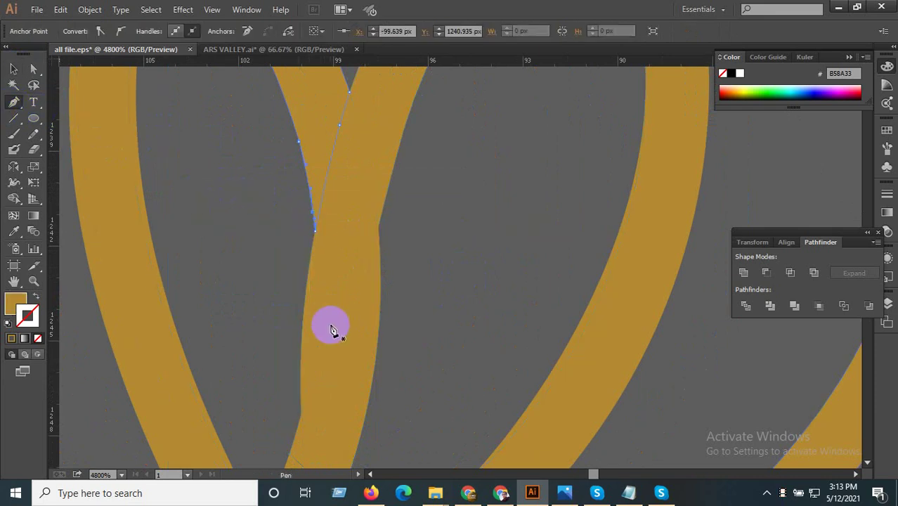
pyautogui.click(339, 331)
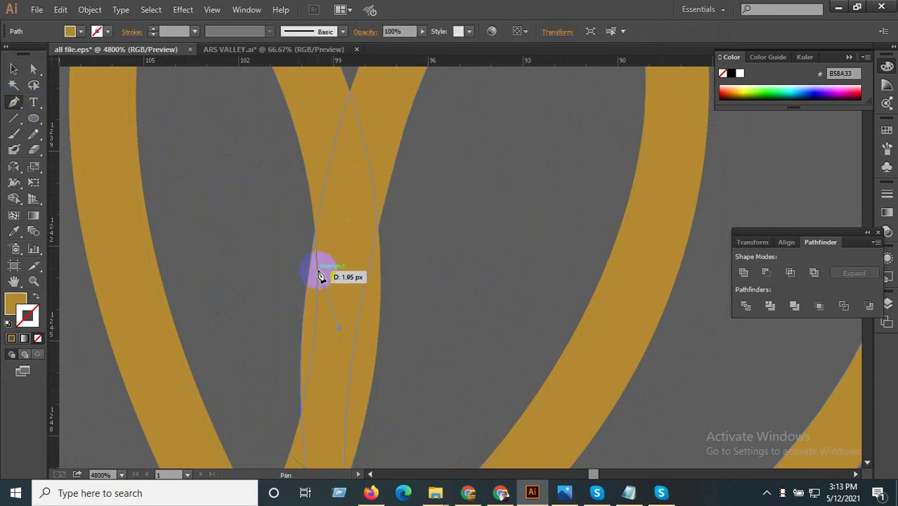
pyautogui.click(314, 223)
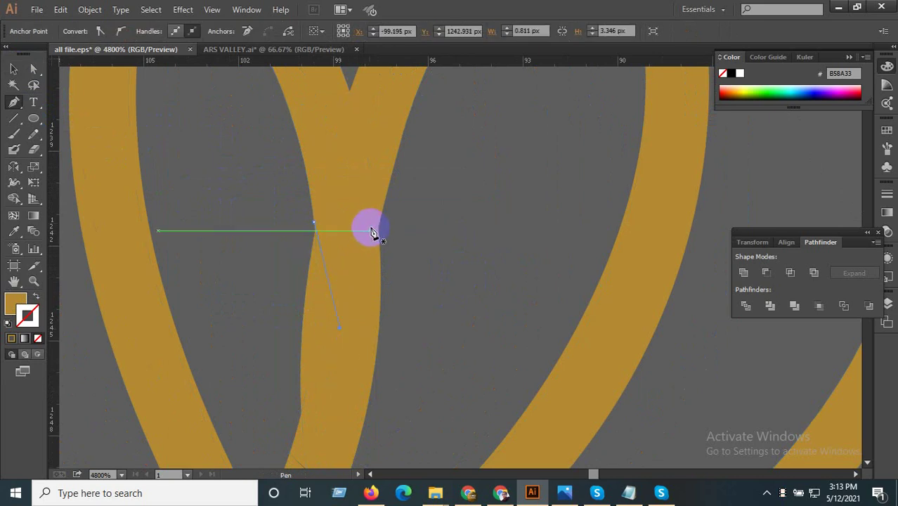
pyautogui.click(378, 223)
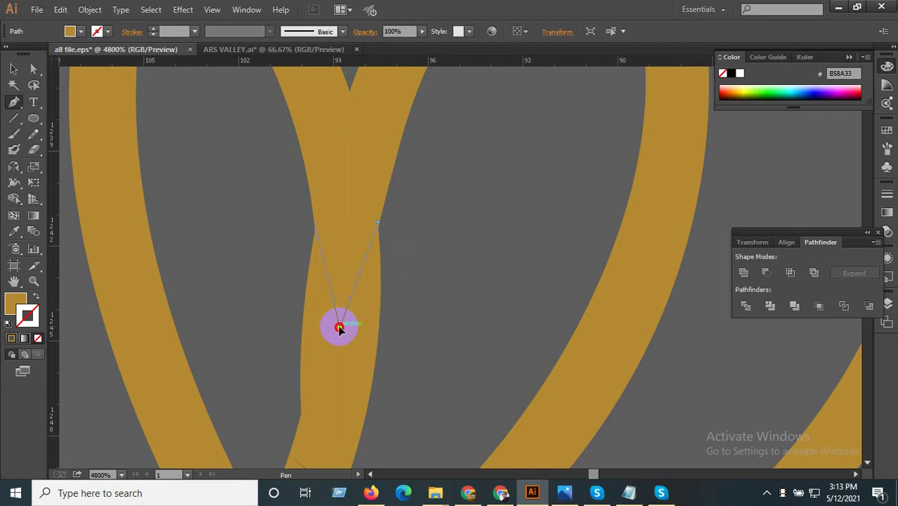
pyautogui.click(339, 327)
pyautogui.click(14, 69)
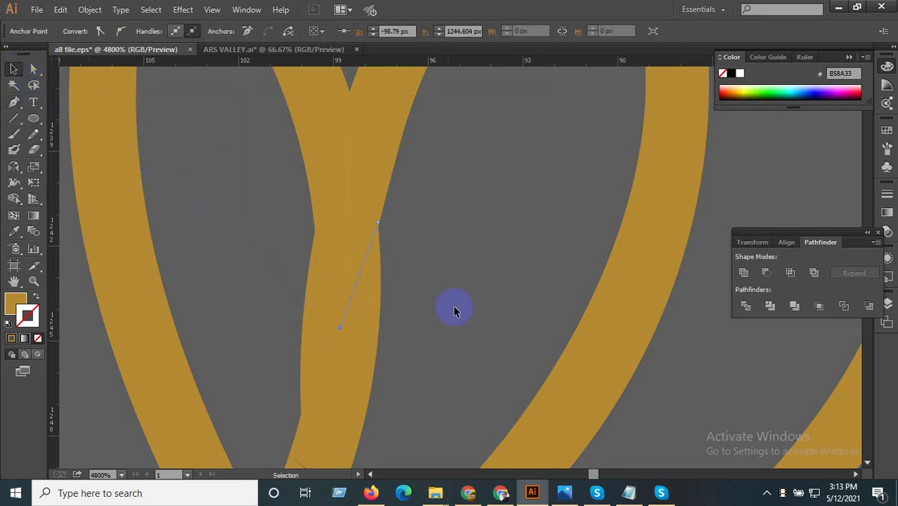
pyautogui.click(301, 236)
pyautogui.click(745, 307)
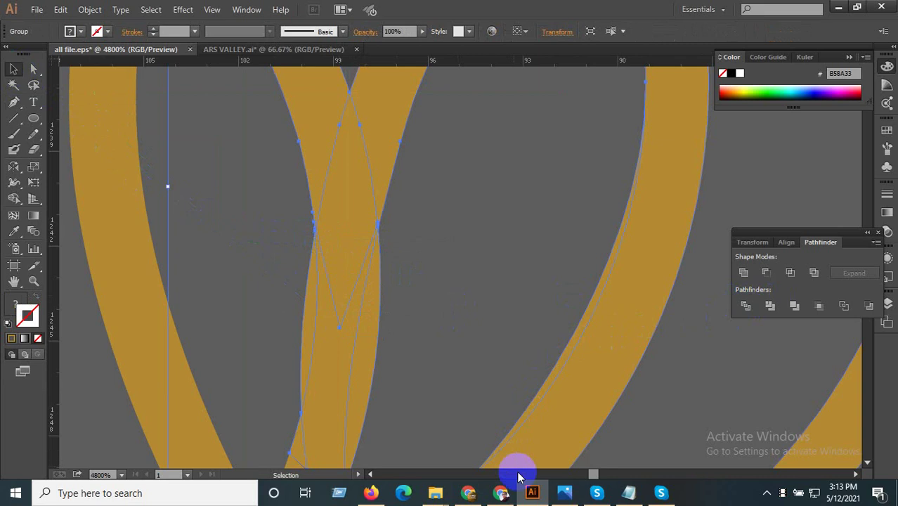
# - Offset the diagonal stem path outward by 1.5 px with Miter joins, previewing first
pyautogui.click(90, 9)
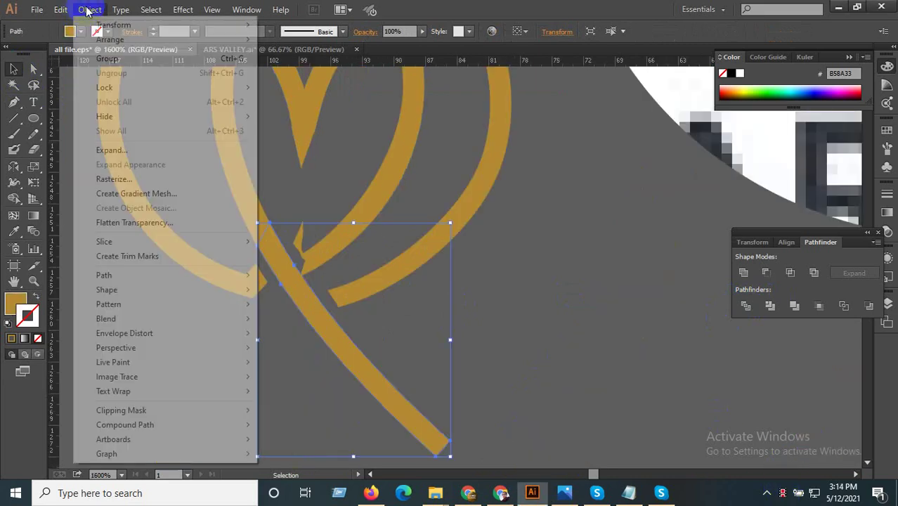
pyautogui.moveTo(104, 275)
pyautogui.click(304, 321)
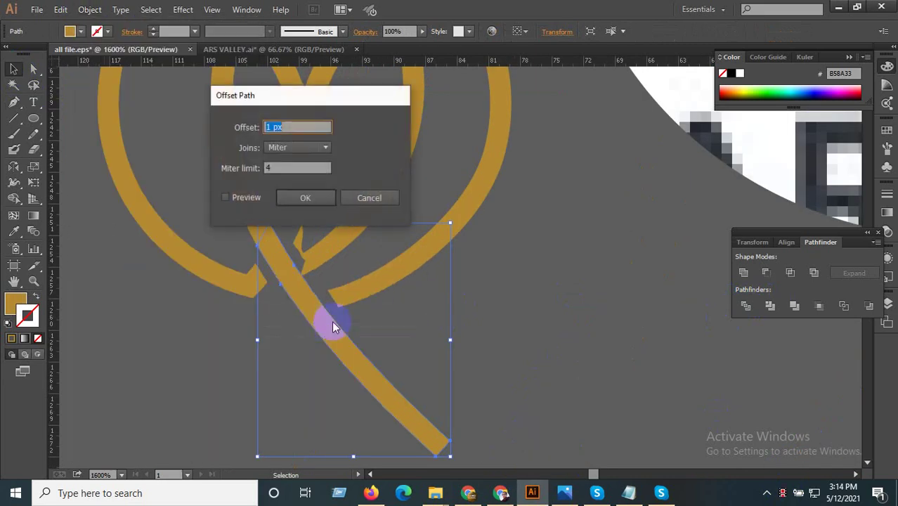
pyautogui.click(237, 201)
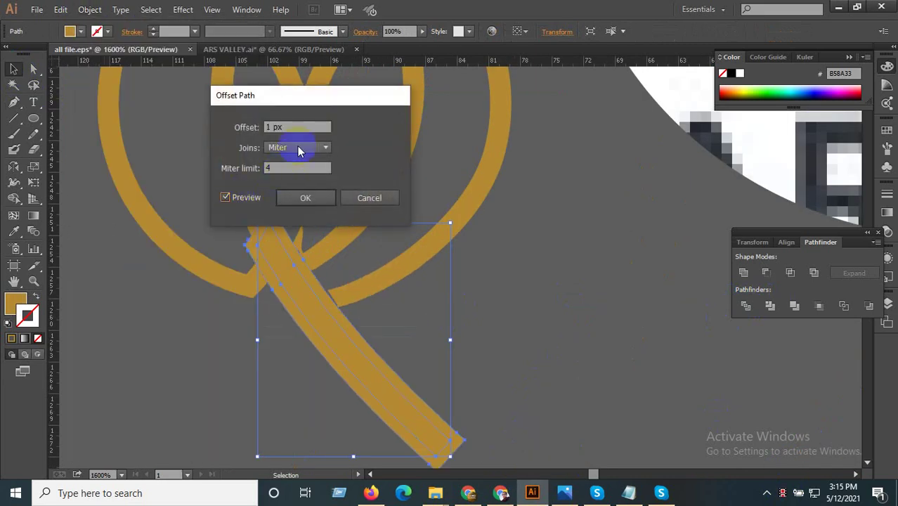
pyautogui.press('Up')
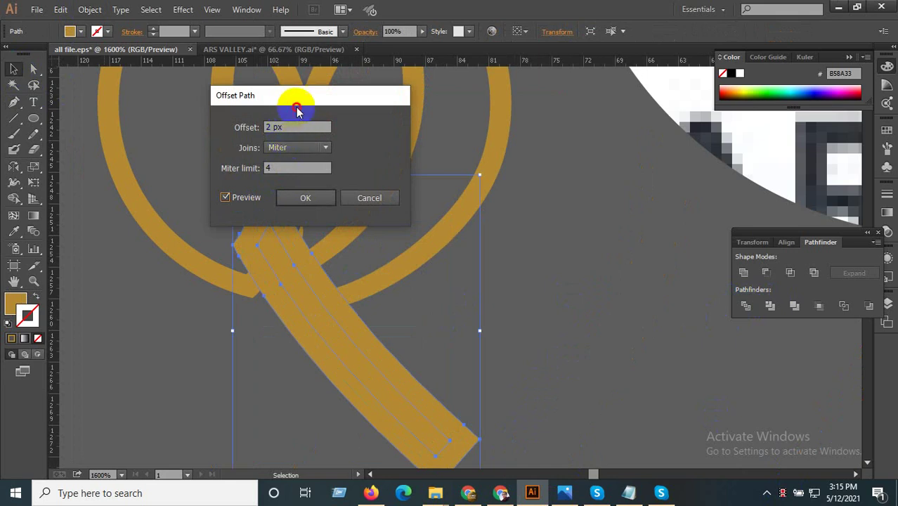
pyautogui.moveTo(337, 104); pyautogui.dragTo(520, 135)
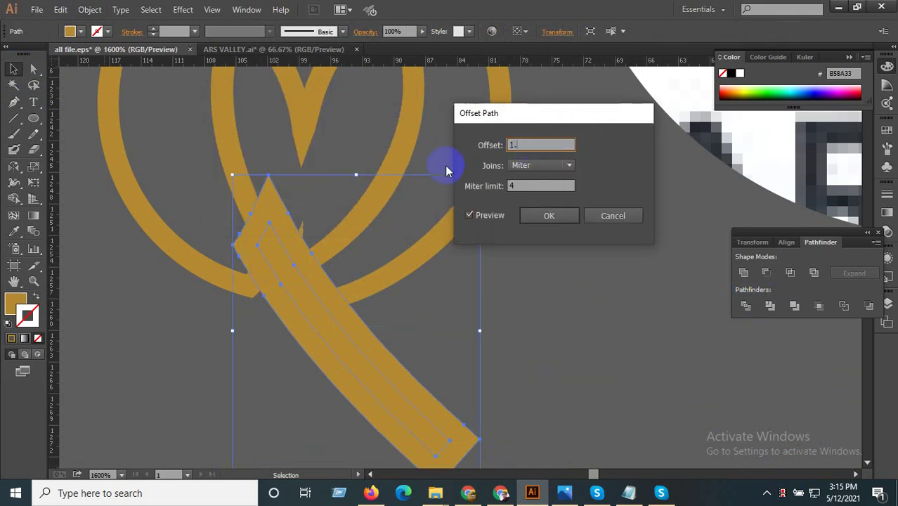
pyautogui.click(536, 218)
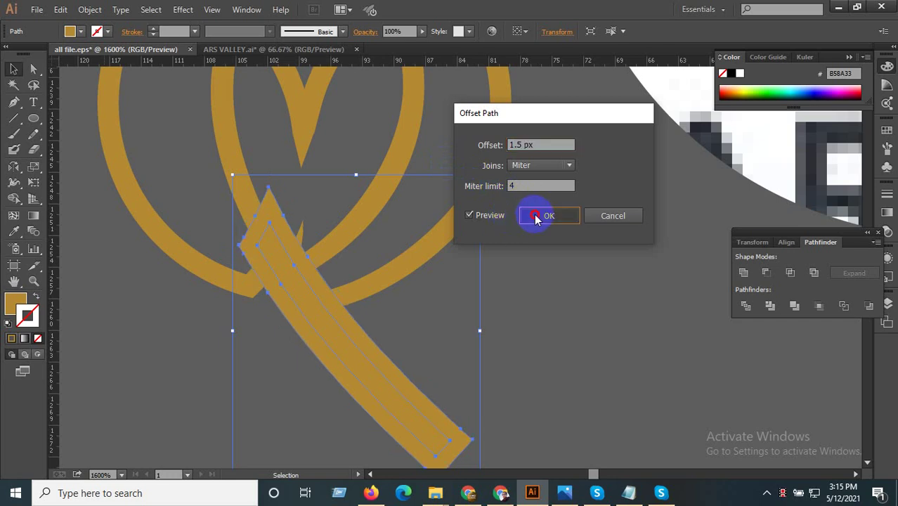
pyautogui.scroll(1, 327, 275)
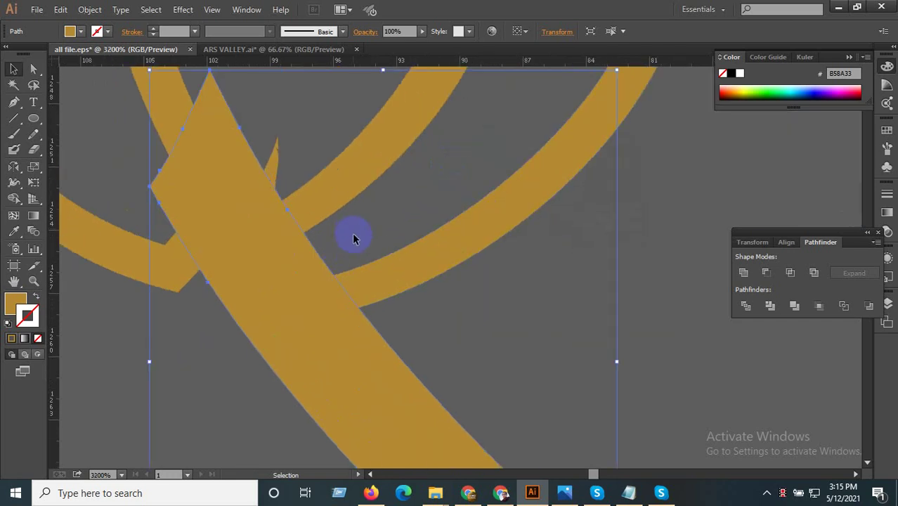
# - Select the diagonal stem, petal strokes and outer ring, then Divide them
pyautogui.scroll(-1, 352, 237)
pyautogui.moveTo(279, 235); pyautogui.dragTo(275, 221)
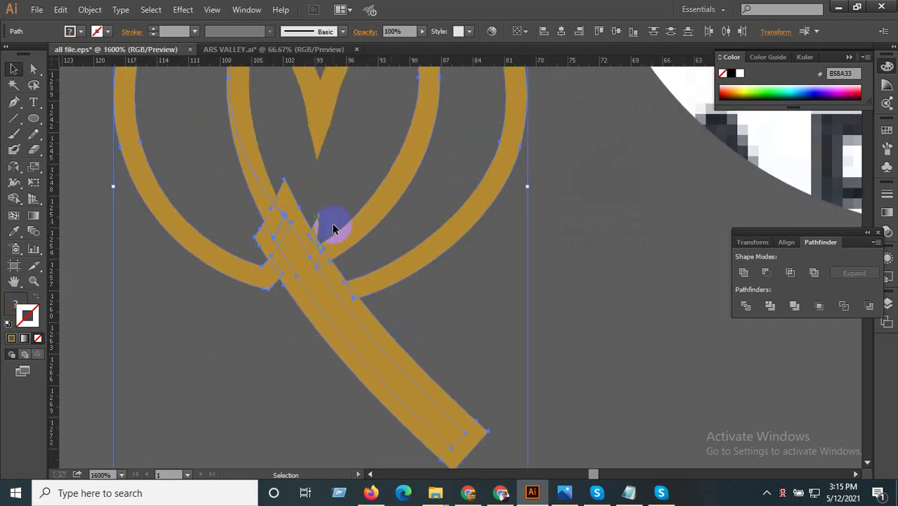
pyautogui.click(317, 241)
pyautogui.click(296, 200)
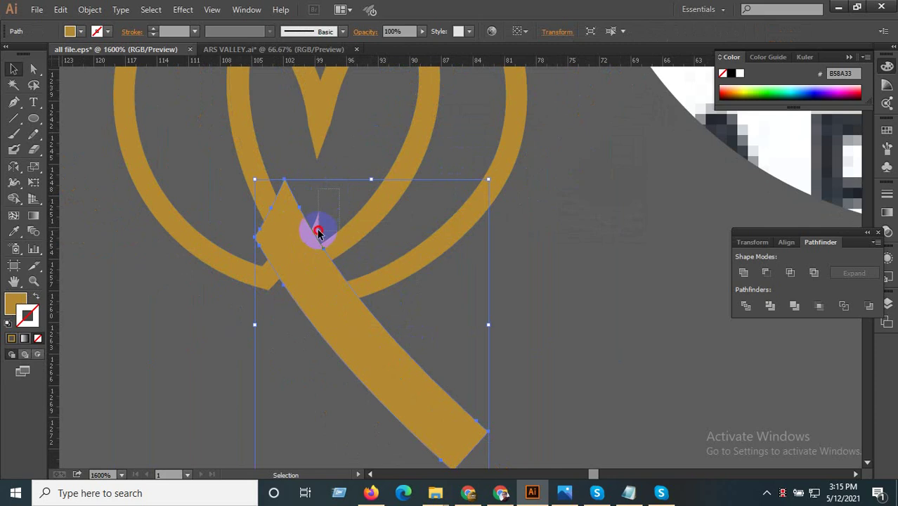
pyautogui.keyDown('shift'); pyautogui.click(318, 233); pyautogui.keyUp('shift')
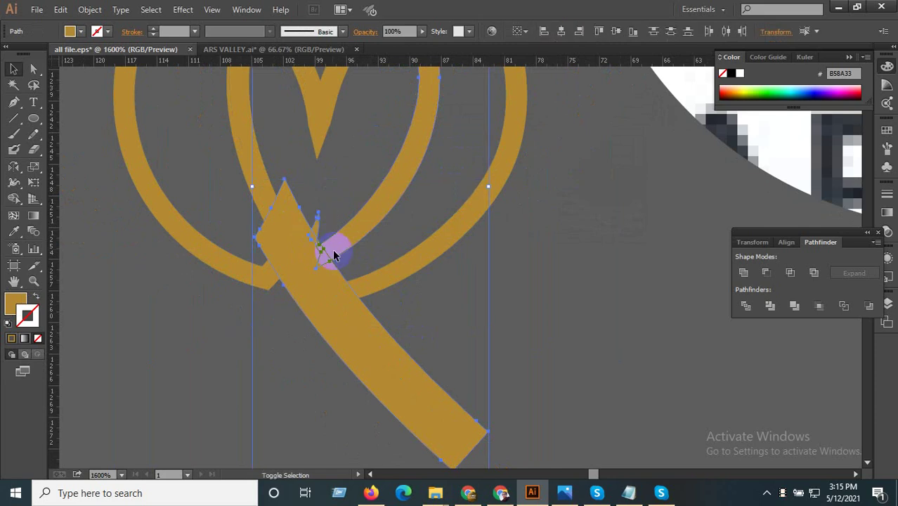
pyautogui.keyDown('shift'); pyautogui.click(245, 278); pyautogui.keyUp('shift')
pyautogui.click(752, 311)
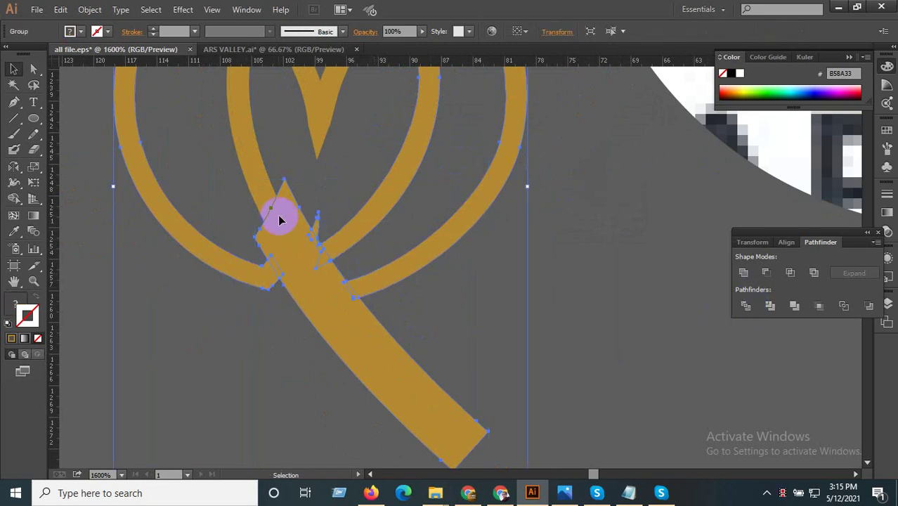
# - Ungroup the divided pieces and delete the thick stem piece and junction scraps
pyautogui.rightClick(280, 215)
pyautogui.click(302, 283)
pyautogui.click(531, 291)
pyautogui.click(294, 192)
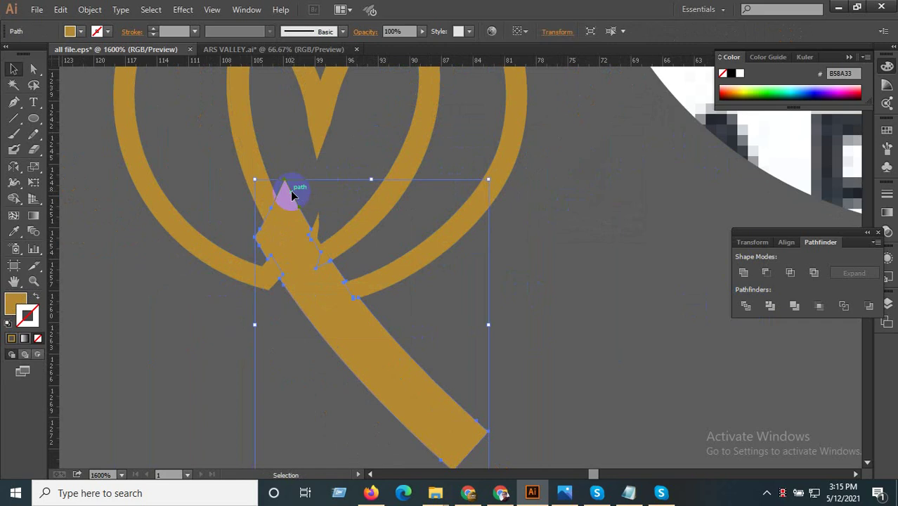
pyautogui.press('Delete')
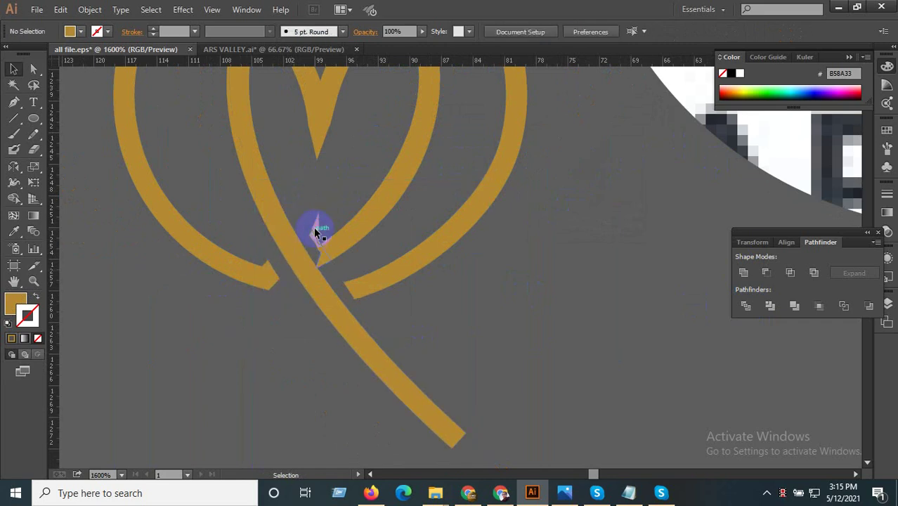
pyautogui.moveTo(311, 230); pyautogui.dragTo(320, 227)
pyautogui.press('Delete')
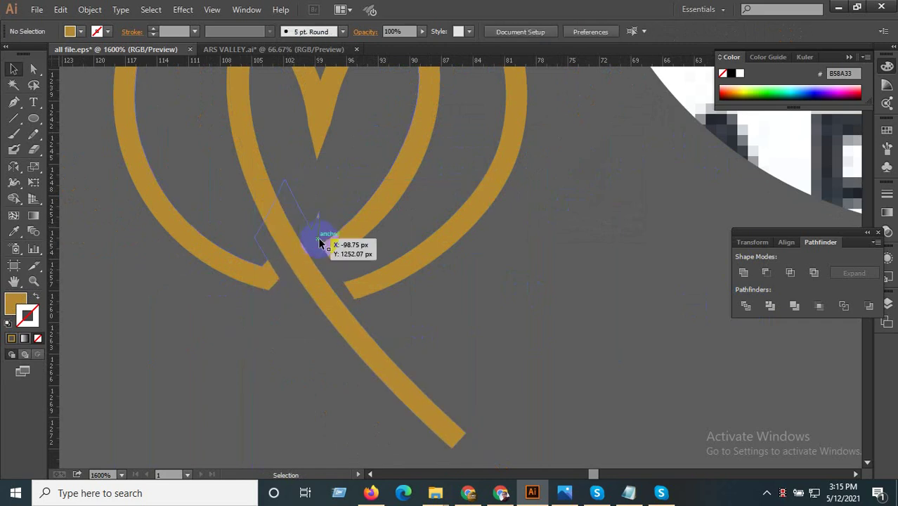
pyautogui.press('Delete')
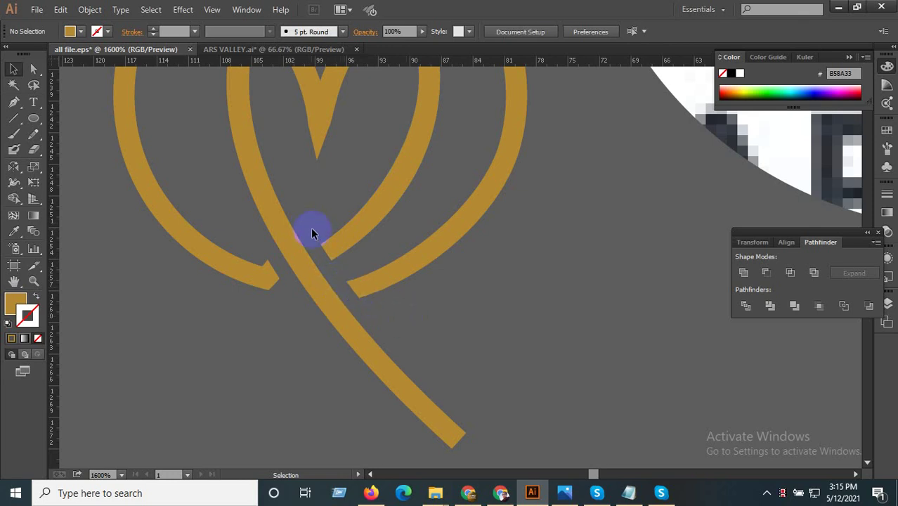
pyautogui.scroll(3, 310, 227)
# - Drag the left piece's anchor and the V's edge anchor down onto the bottom tip
pyautogui.click(293, 196)
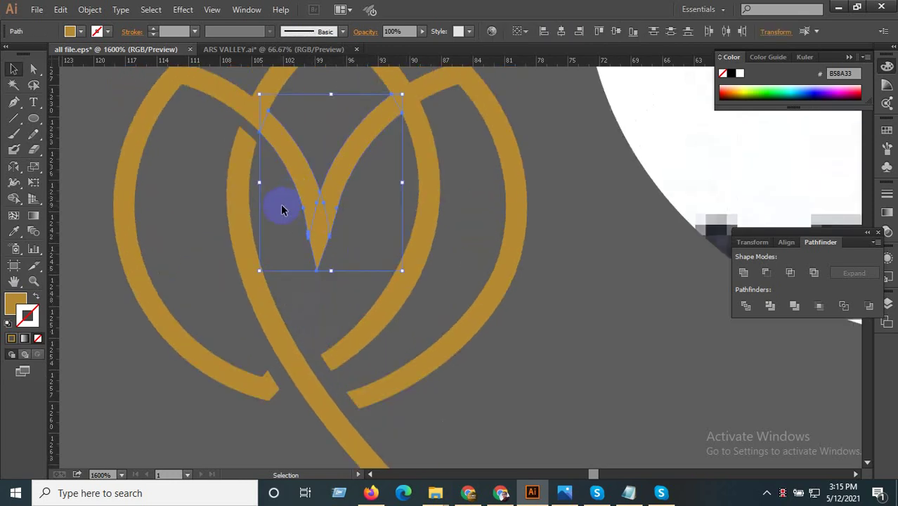
pyautogui.click(295, 232)
pyautogui.scroll(4, 322, 246)
pyautogui.click(276, 177)
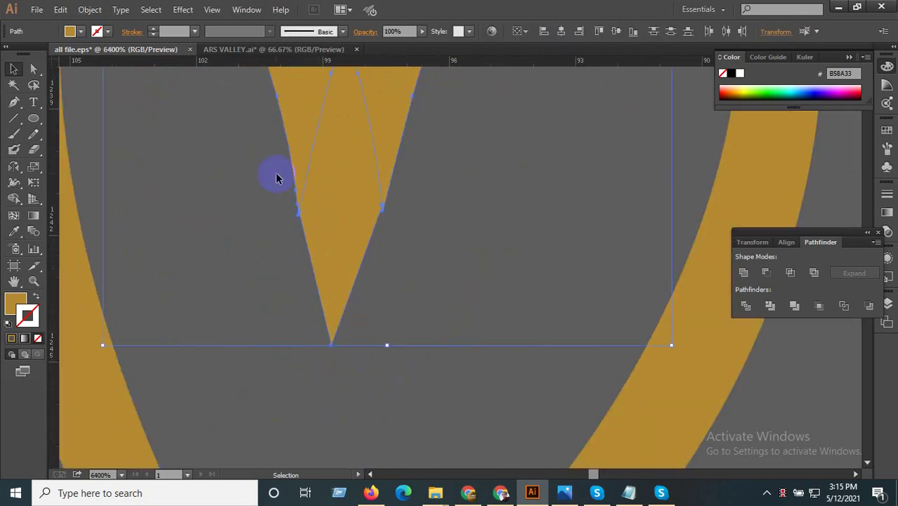
pyautogui.click(253, 228)
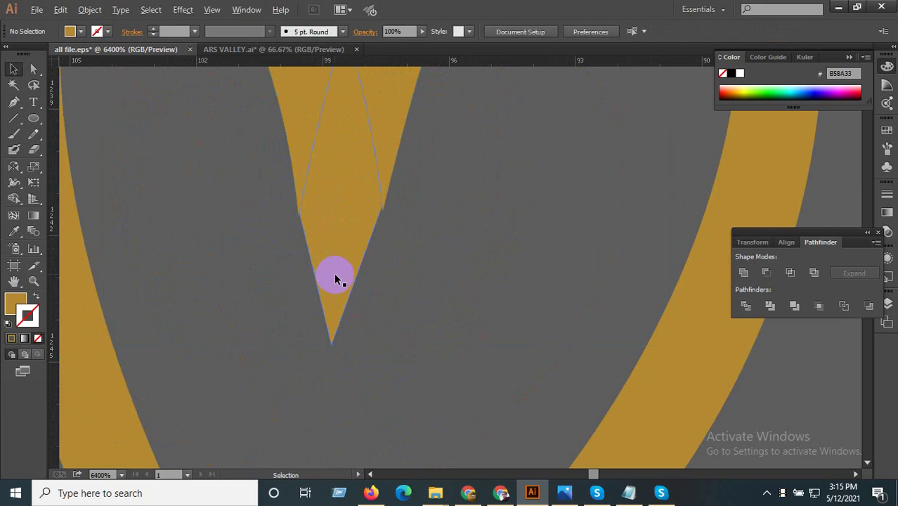
pyautogui.click(301, 176)
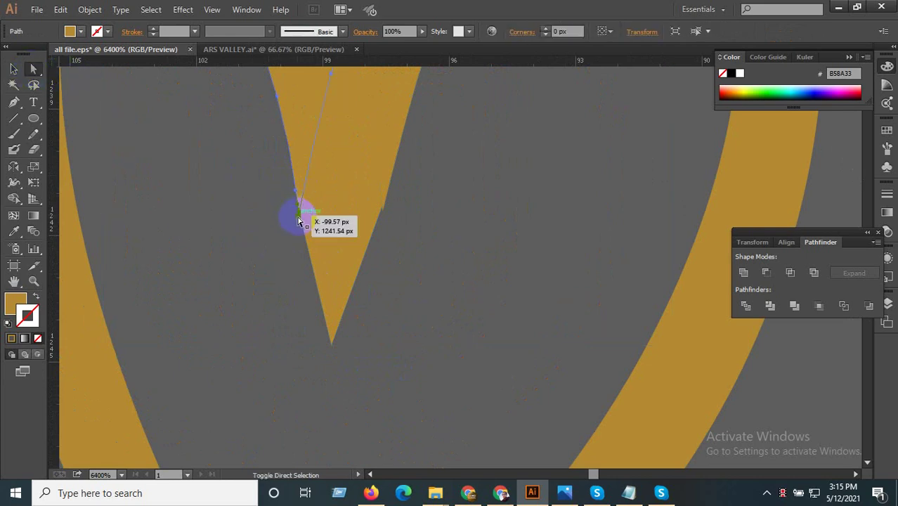
pyautogui.moveTo(296, 213); pyautogui.dragTo(331, 343)
pyautogui.click(272, 241)
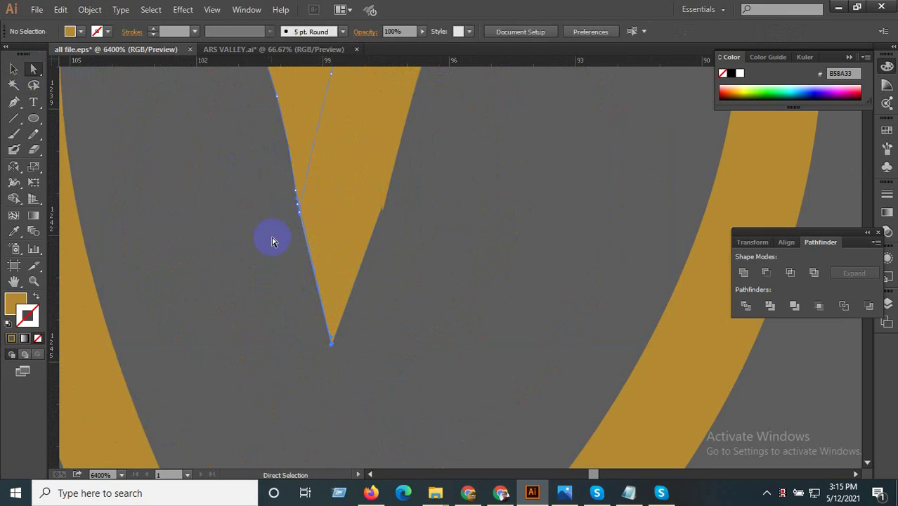
pyautogui.click(284, 273)
pyautogui.moveTo(279, 147); pyautogui.dragTo(280, 147)
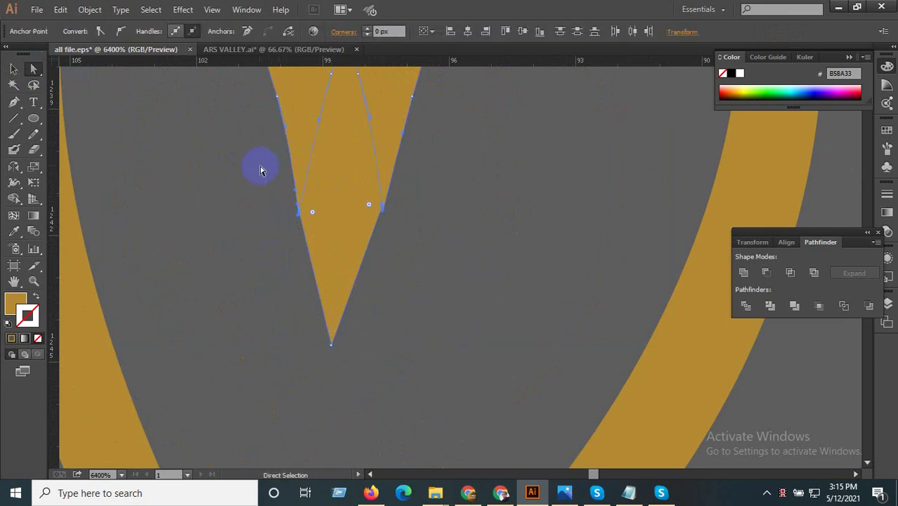
pyautogui.click(405, 223)
pyautogui.moveTo(387, 213)
pyautogui.mouseDown()
pyautogui.moveTo(347, 335)
pyautogui.moveTo(332, 346)
pyautogui.mouseUp()
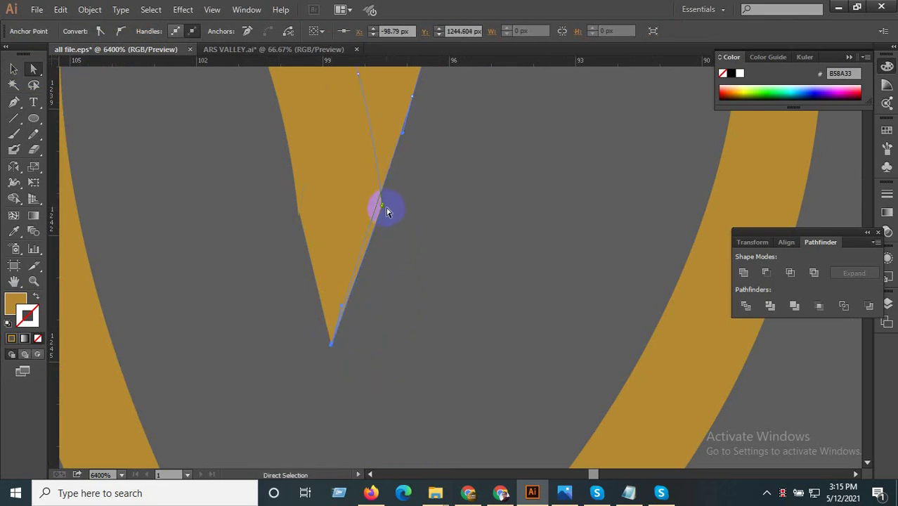
# - Reshape the spike's right edge by moving its anchor outward
pyautogui.moveTo(382, 209)
pyautogui.mouseDown()
pyautogui.moveTo(383, 172)
pyautogui.moveTo(400, 176)
pyautogui.mouseUp()
pyautogui.press('v')
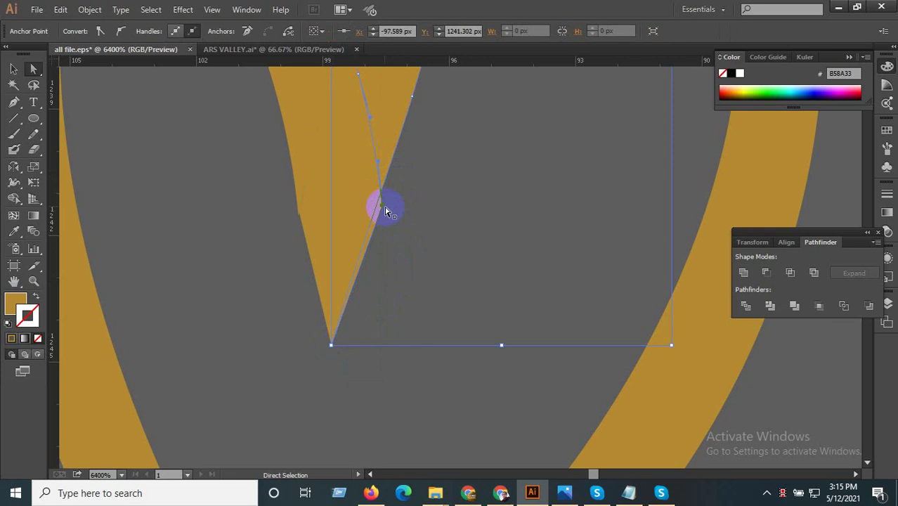
pyautogui.moveTo(384, 207)
pyautogui.mouseDown()
pyautogui.moveTo(383, 196)
pyautogui.moveTo(403, 209)
pyautogui.mouseUp()
pyautogui.click(422, 243)
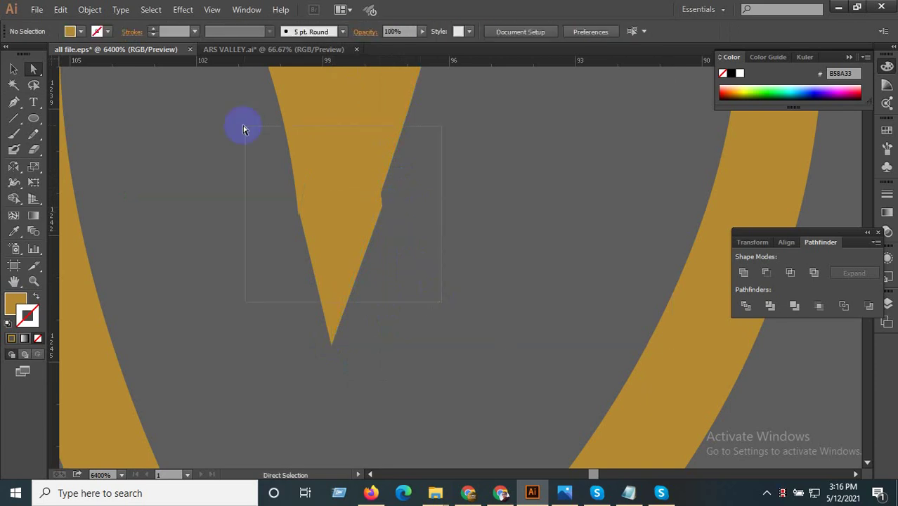
pyautogui.moveTo(243, 129); pyautogui.dragTo(244, 129)
pyautogui.click(391, 314)
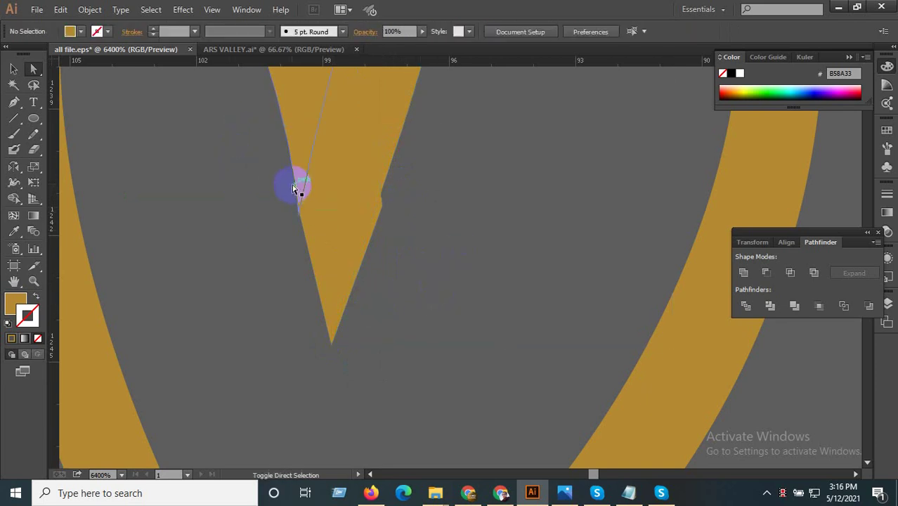
# - Move the remaining left-edge anchors of the spike down to the bottom tip
pyautogui.click(303, 222)
pyautogui.click(299, 219)
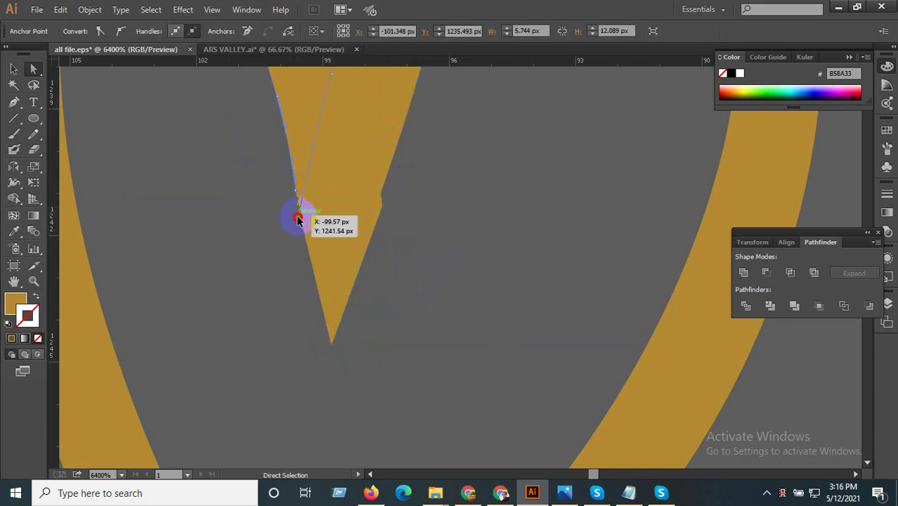
pyautogui.moveTo(297, 220); pyautogui.dragTo(335, 343)
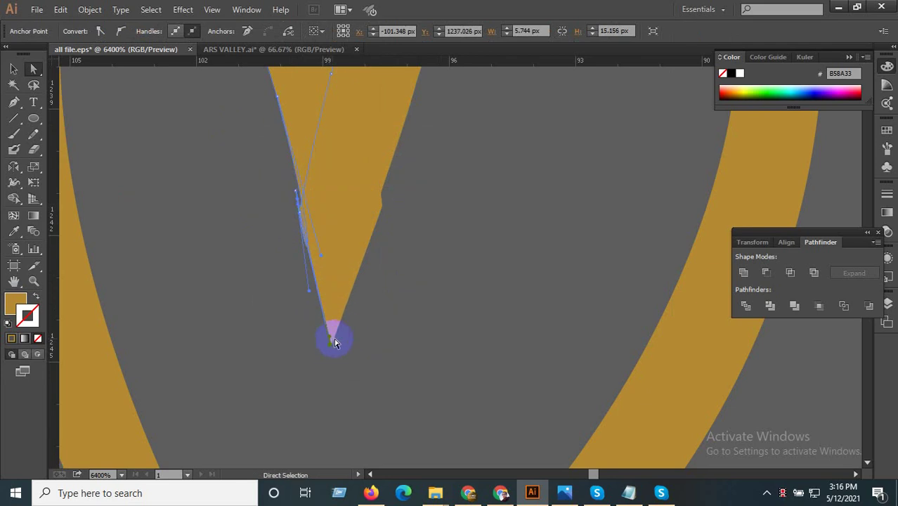
pyautogui.moveTo(419, 285); pyautogui.dragTo(245, 168)
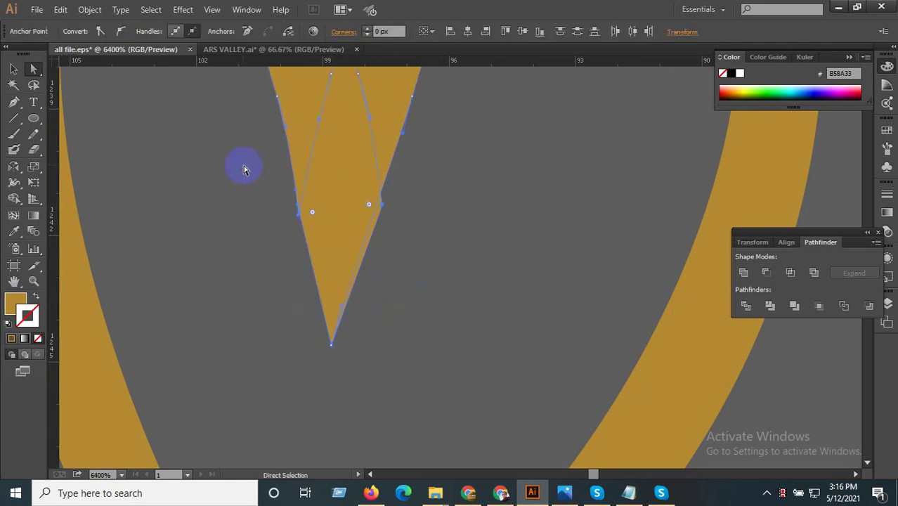
pyautogui.click(244, 175)
pyautogui.click(298, 211)
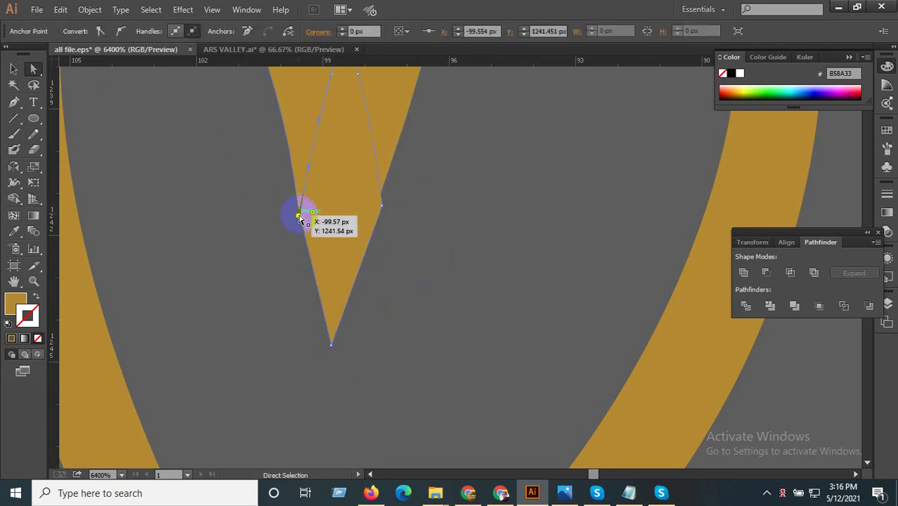
pyautogui.moveTo(299, 218)
pyautogui.mouseDown()
pyautogui.moveTo(337, 353)
pyautogui.moveTo(332, 346)
pyautogui.mouseUp()
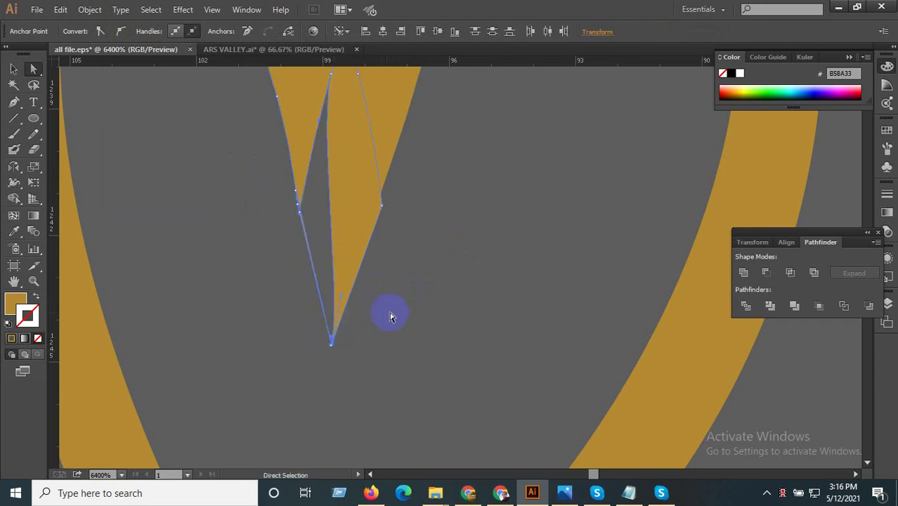
pyautogui.click(421, 300)
pyautogui.hotkey('ctrl', 'z')
pyautogui.click(197, 168)
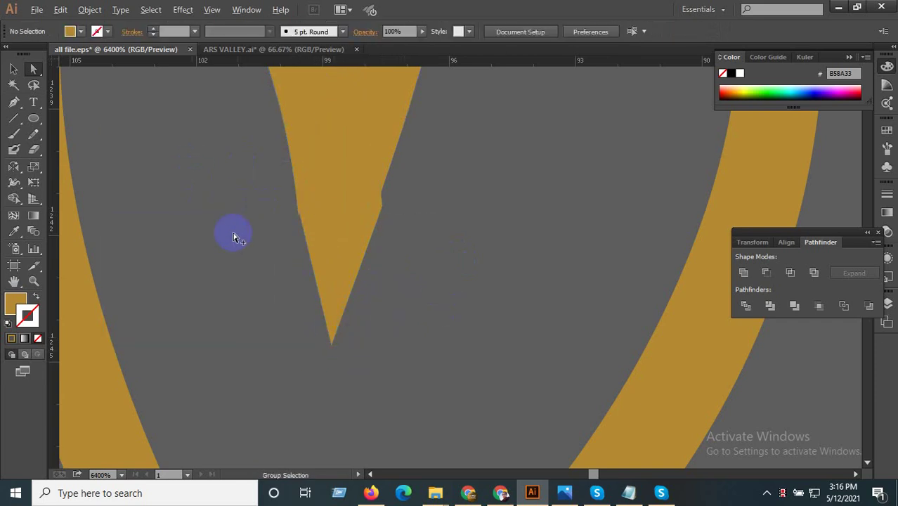
pyautogui.keyDown('alt'); pyautogui.scroll(-1, 256, 243); pyautogui.keyUp('alt')
pyautogui.moveTo(211, 167); pyautogui.dragTo(206, 160)
# - Pen-draw a triangle over the V gap and Unite it with the V shape
pyautogui.click(206, 161)
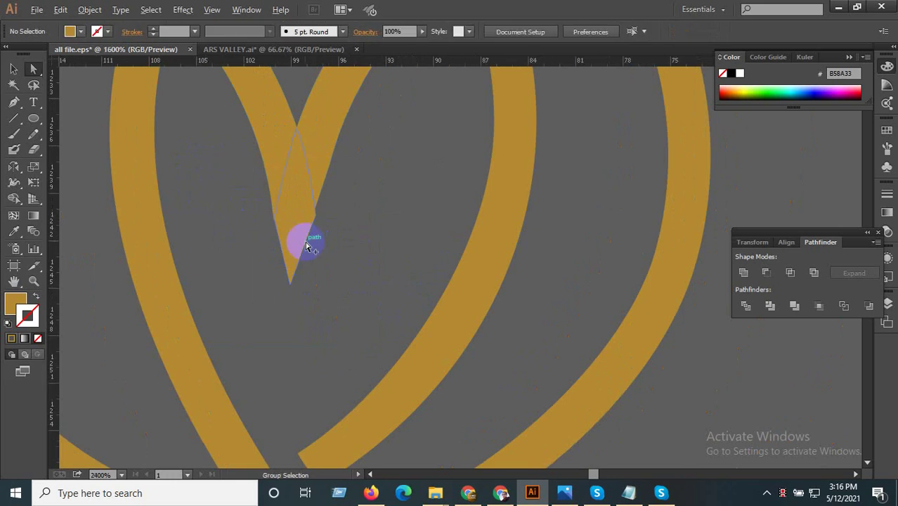
pyautogui.scroll(-2, 304, 241)
pyautogui.scroll(1, 287, 234)
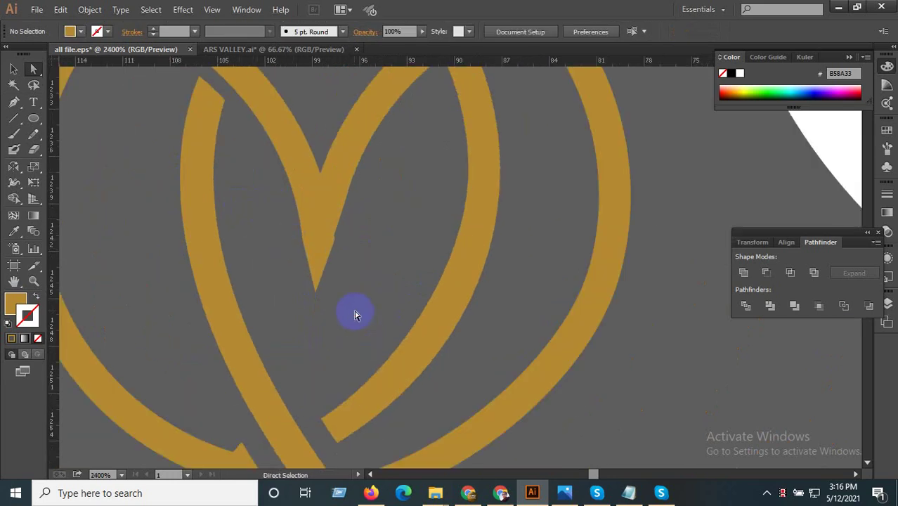
pyautogui.click(298, 208)
pyautogui.moveTo(315, 289); pyautogui.dragTo(315, 336)
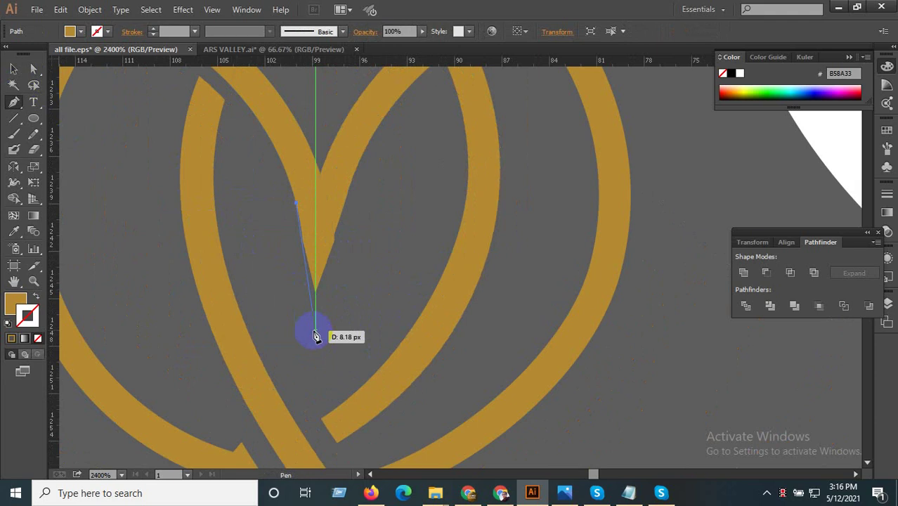
pyautogui.moveTo(329, 229); pyautogui.dragTo(345, 216)
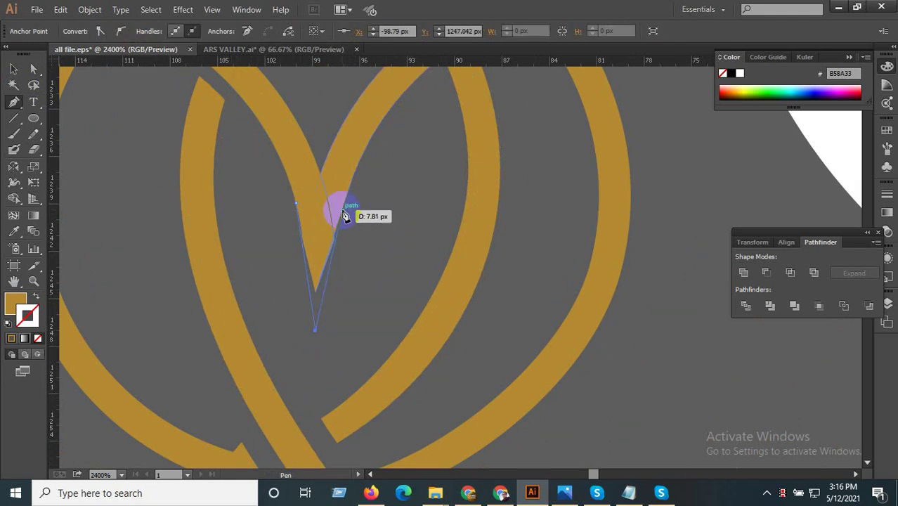
pyautogui.click(344, 206)
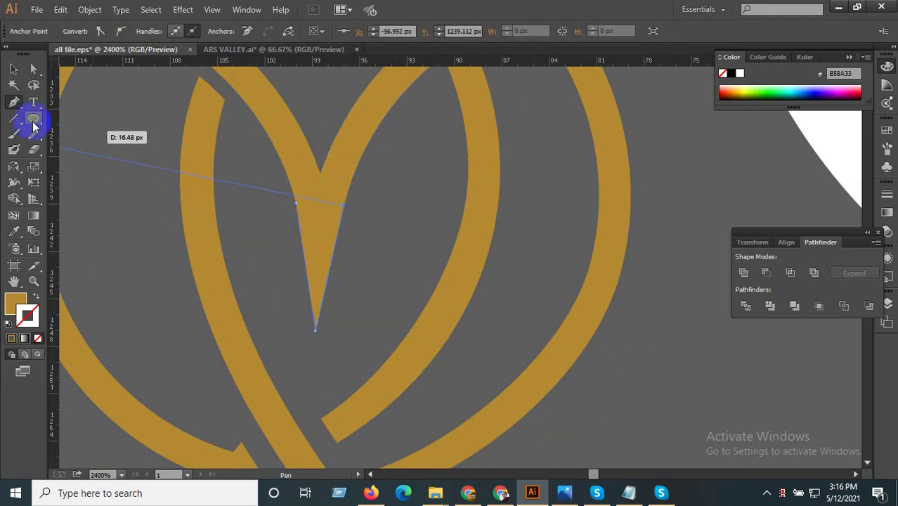
pyautogui.click(14, 69)
pyautogui.moveTo(388, 310); pyautogui.dragTo(275, 231)
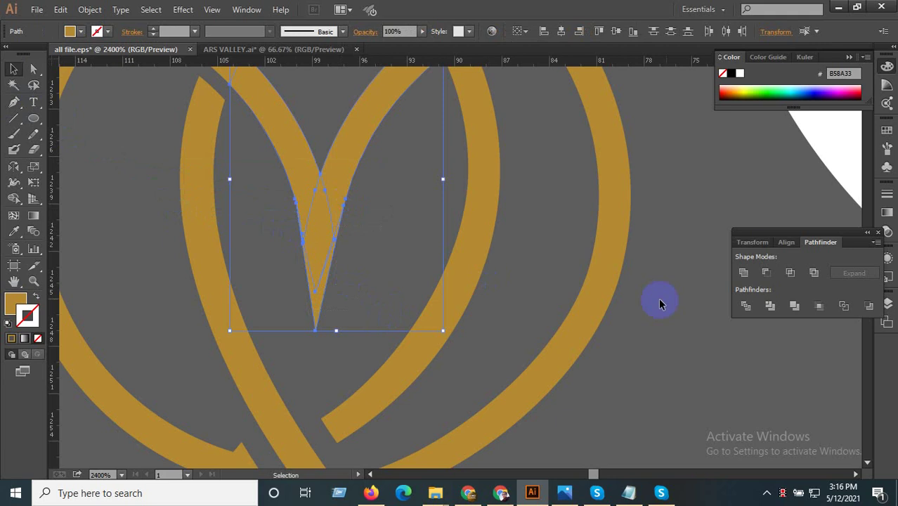
pyautogui.click(744, 272)
# - Raise the merged V's tip anchor up slightly with Direct Selection
pyautogui.click(321, 286)
pyautogui.click(229, 244)
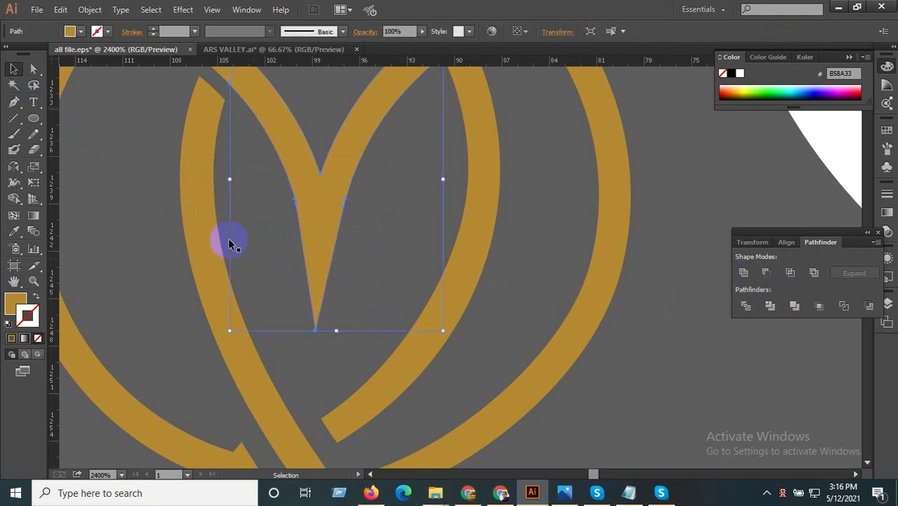
pyautogui.click(33, 68)
pyautogui.click(212, 199)
pyautogui.scroll(1, 310, 327)
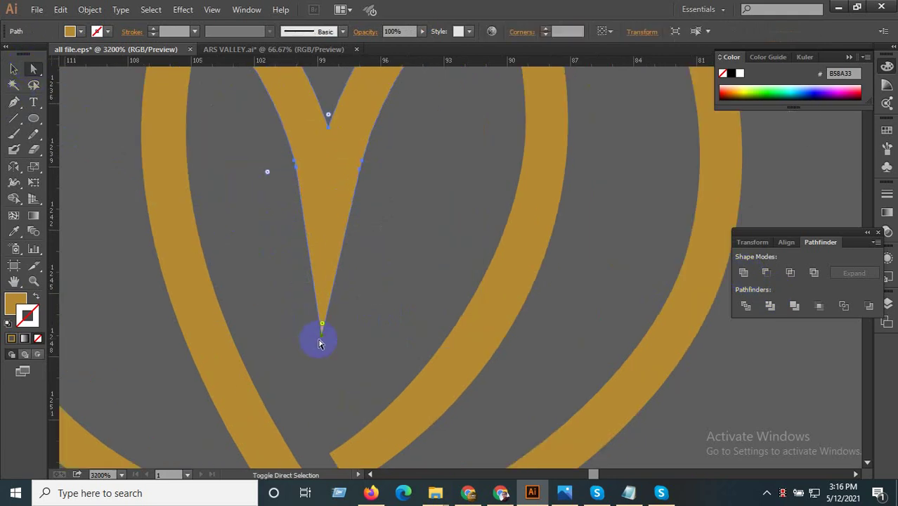
pyautogui.moveTo(321, 342); pyautogui.dragTo(324, 251)
# - Check the V tip anchor and bring the gold tulip's overlapping petals into view
pyautogui.click(328, 327)
pyautogui.scroll(-2, 329, 327)
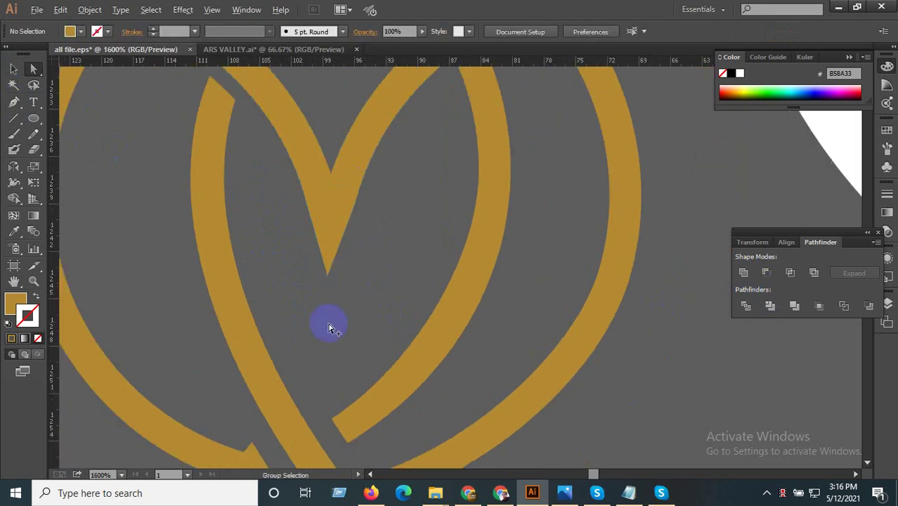
pyautogui.click(326, 285)
pyautogui.click(359, 292)
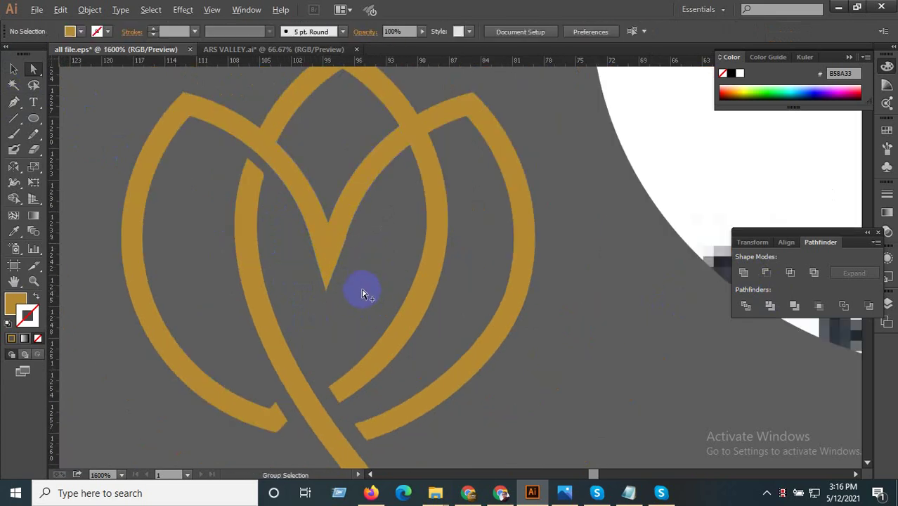
pyautogui.scroll(-2, 355, 304)
pyautogui.scroll(-1, 268, 312)
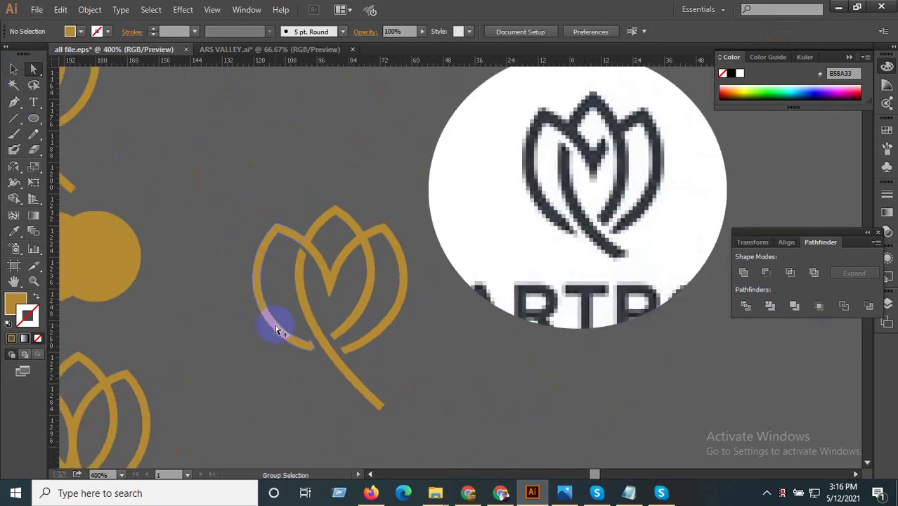
pyautogui.scroll(-1, 288, 323)
pyautogui.scroll(2, 309, 310)
pyautogui.moveTo(357, 310); pyautogui.dragTo(301, 353)
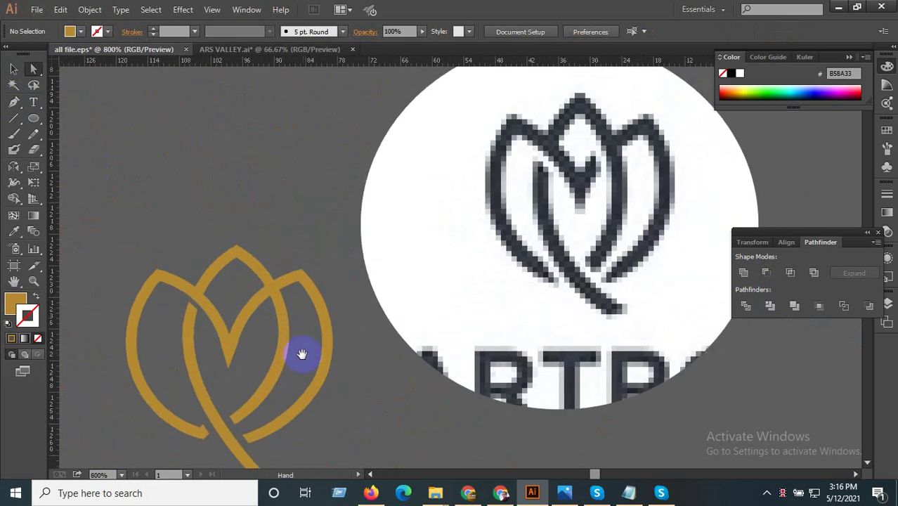
# - Select the small piece where the petals cross and offset it by 1.5 px
pyautogui.click(259, 271)
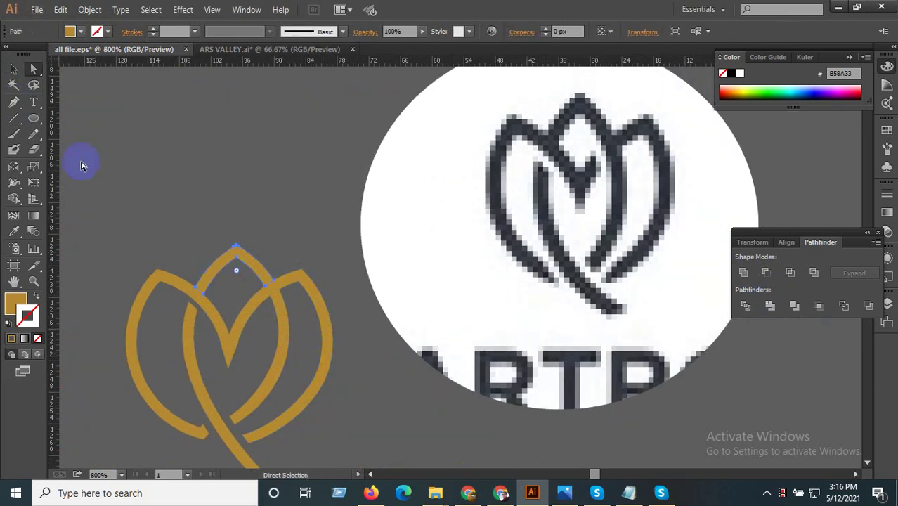
pyautogui.click(14, 71)
pyautogui.click(285, 300)
pyautogui.click(273, 295)
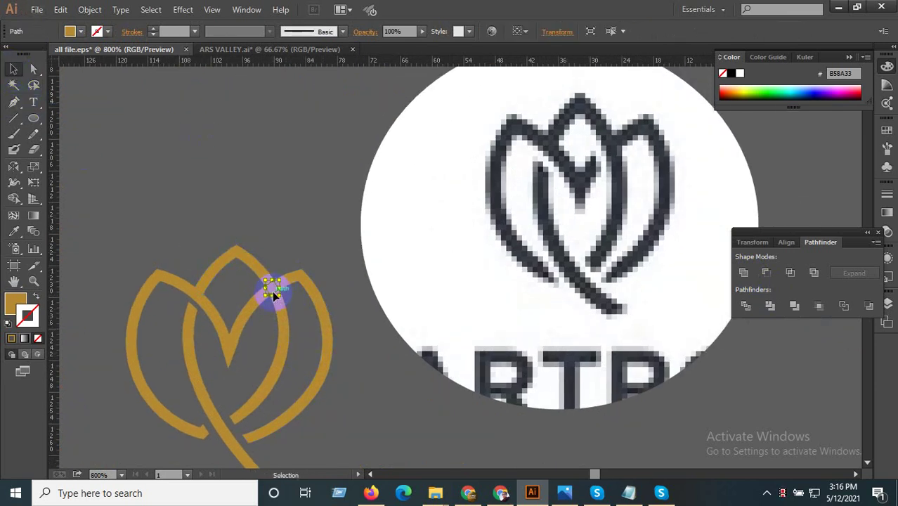
pyautogui.click(89, 10)
pyautogui.moveTo(104, 275)
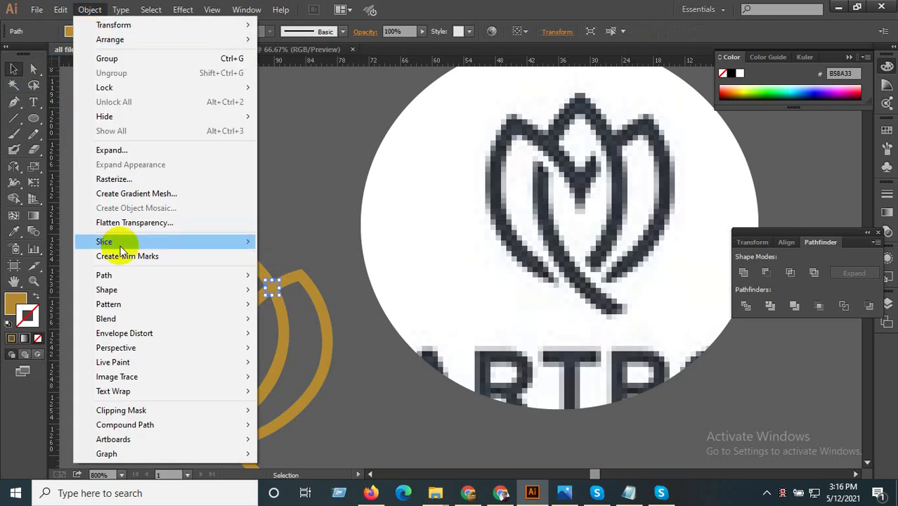
pyautogui.click(299, 319)
pyautogui.click(493, 227)
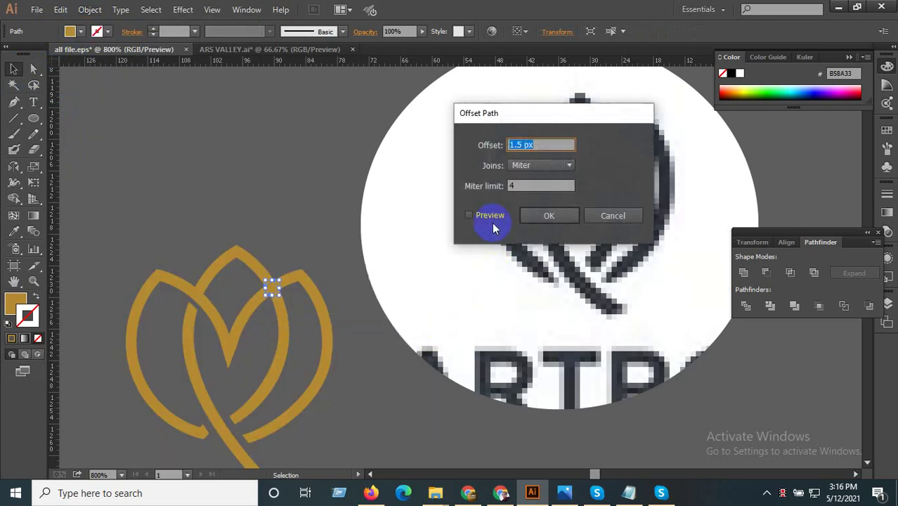
pyautogui.click(549, 227)
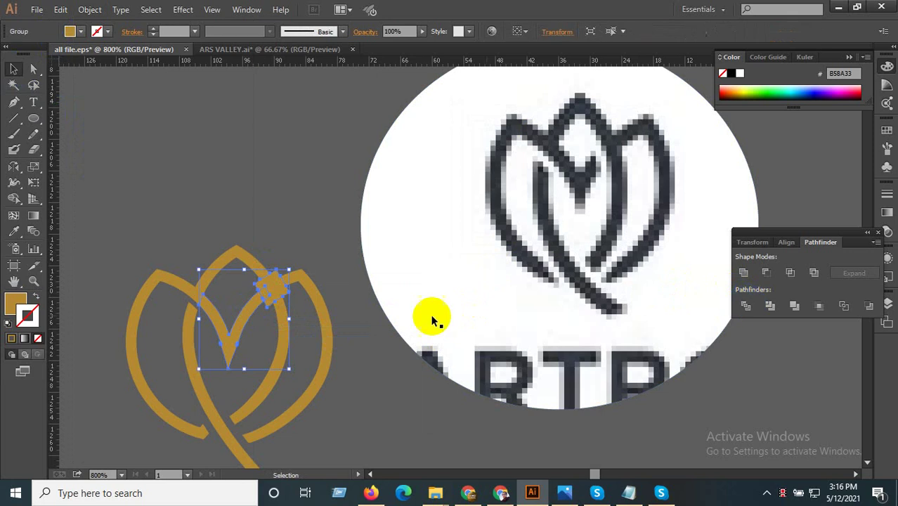
# - Ungroup the offset result and delete the small square and the band piece beneath it
pyautogui.rightClick(253, 281)
pyautogui.click(293, 358)
pyautogui.scroll(3, 261, 301)
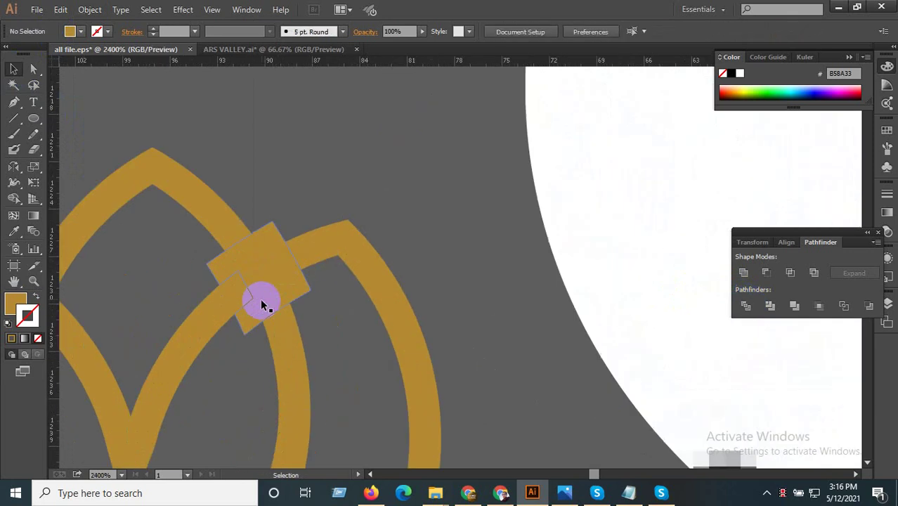
pyautogui.click(254, 316)
pyautogui.press('Delete')
pyautogui.click(237, 296)
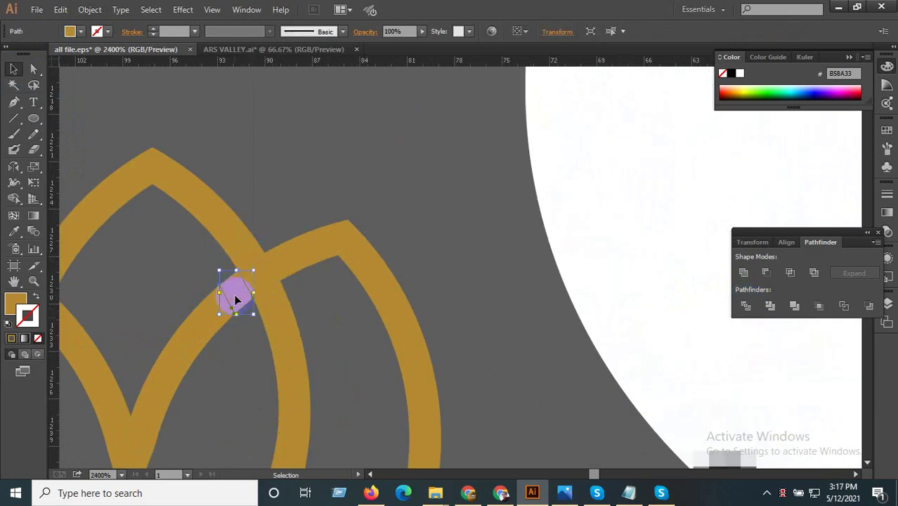
pyautogui.press('Delete')
pyautogui.scroll(-3, 387, 237)
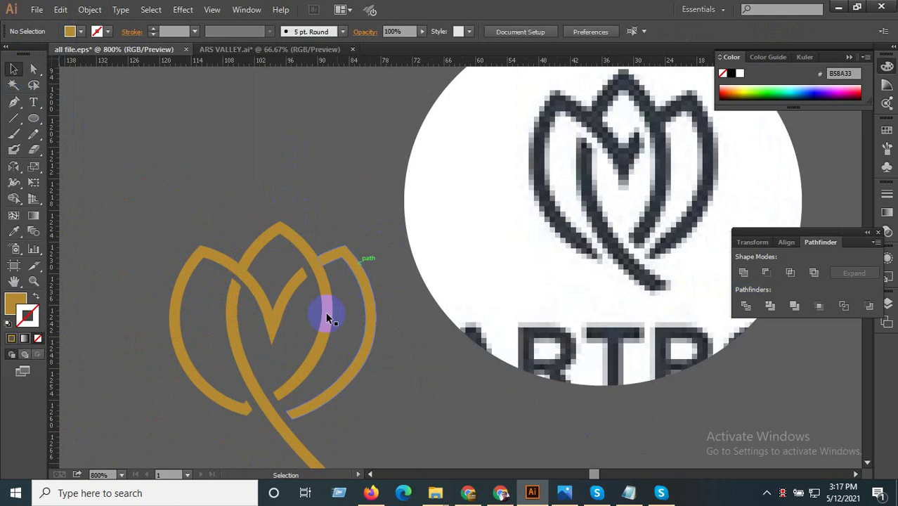
# - Select the middle tulip outline and the dark VERDE card
pyautogui.scroll(-2, 300, 356)
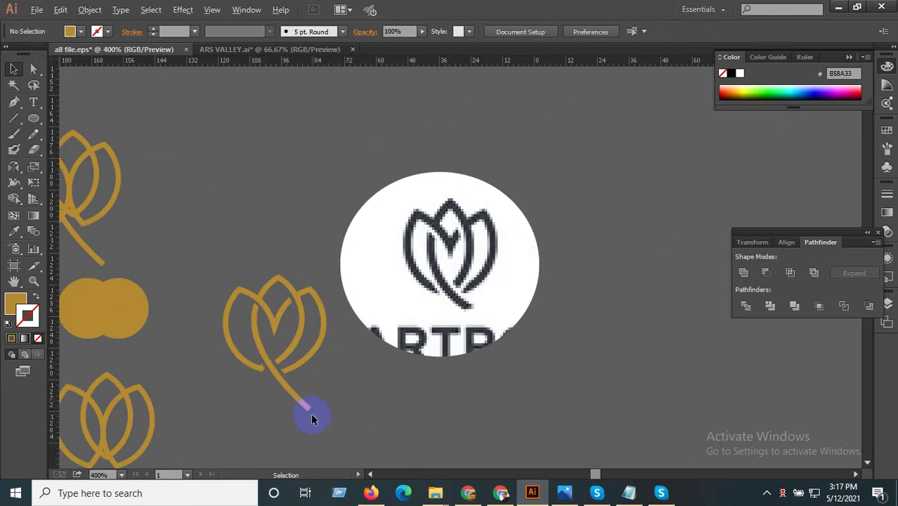
pyautogui.moveTo(330, 435); pyautogui.dragTo(275, 351)
pyautogui.moveTo(218, 214); pyautogui.dragTo(218, 215)
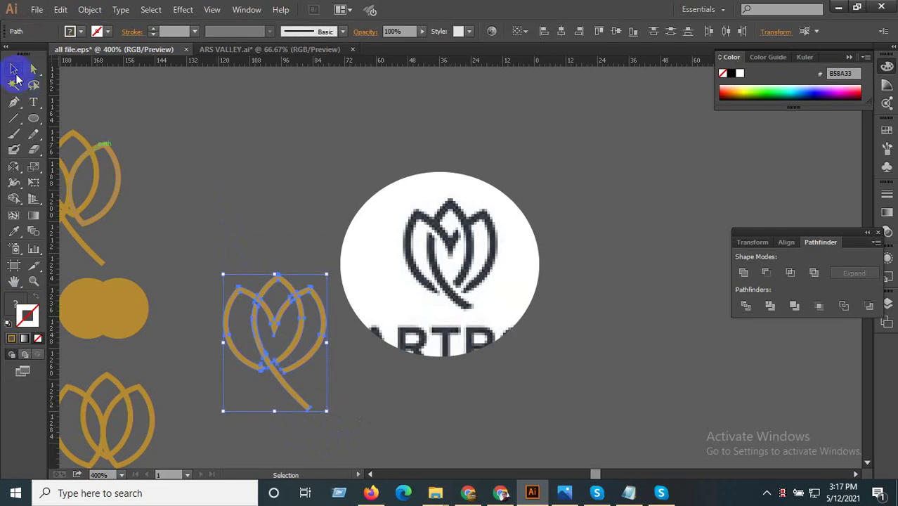
pyautogui.scroll(-3, 312, 291)
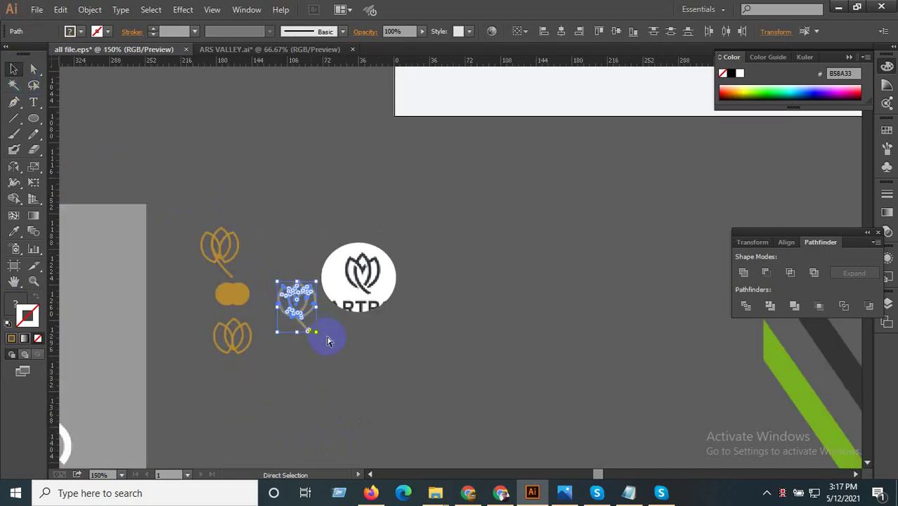
pyautogui.scroll(-5, 340, 360)
pyautogui.click(404, 295)
pyautogui.scroll(2, 419, 276)
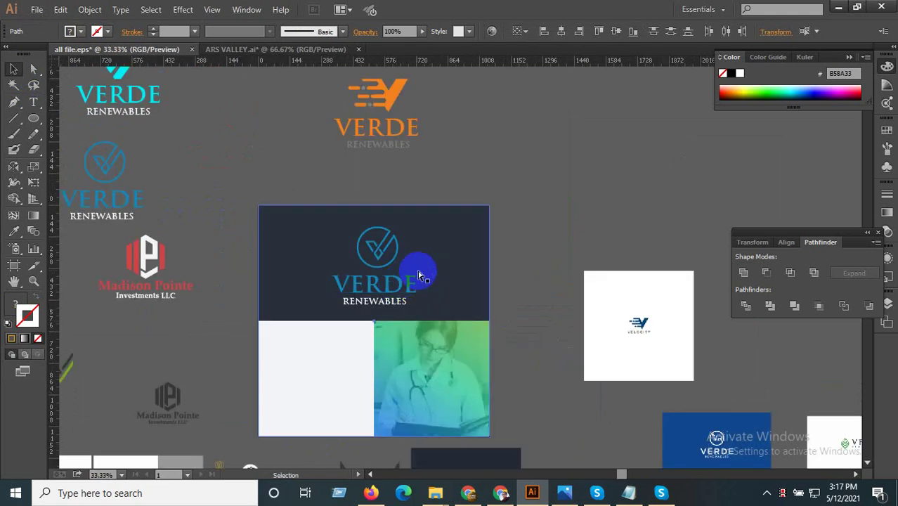
pyautogui.scroll(2, 424, 274)
# - Group the pasted tulip, enlarge it beside the circle logo and recolour it the circle's blue
pyautogui.rightClick(483, 264)
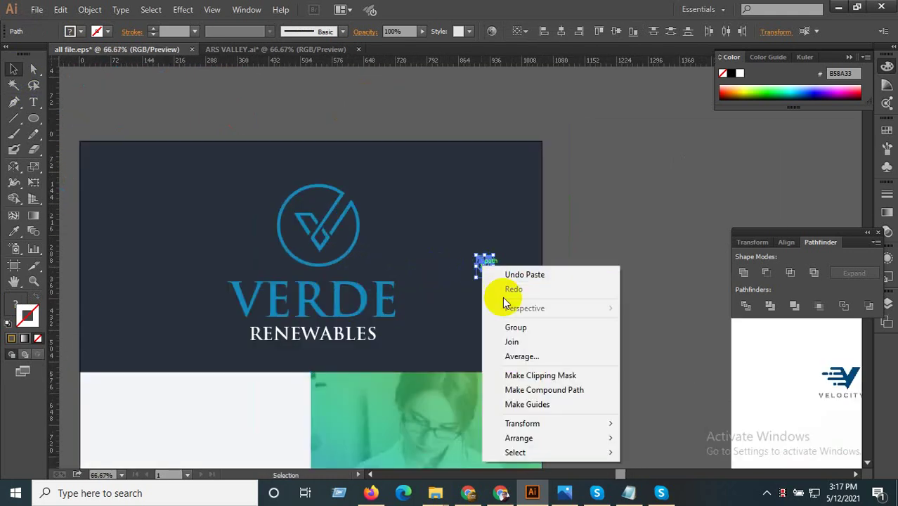
pyautogui.click(517, 328)
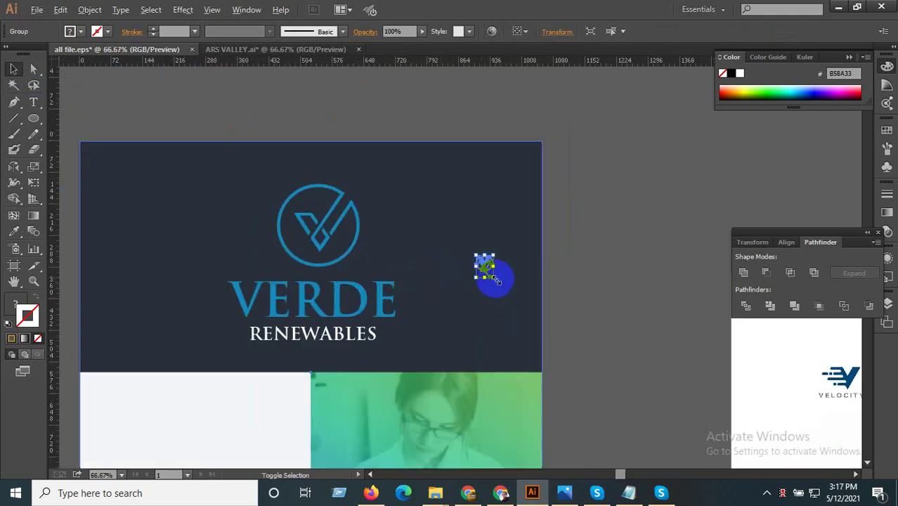
pyautogui.moveTo(496, 278); pyautogui.dragTo(522, 315)
pyautogui.moveTo(483, 285); pyautogui.dragTo(445, 246)
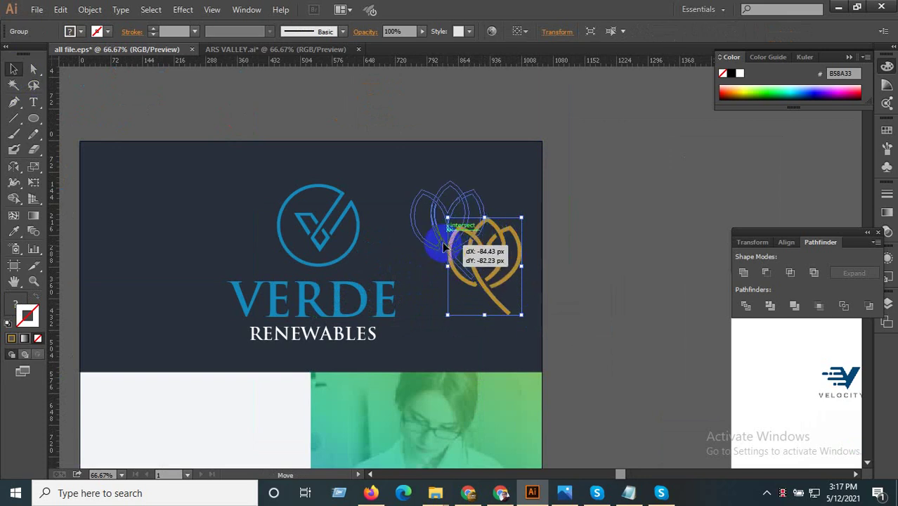
pyautogui.scroll(2, 431, 240)
pyautogui.click(427, 245)
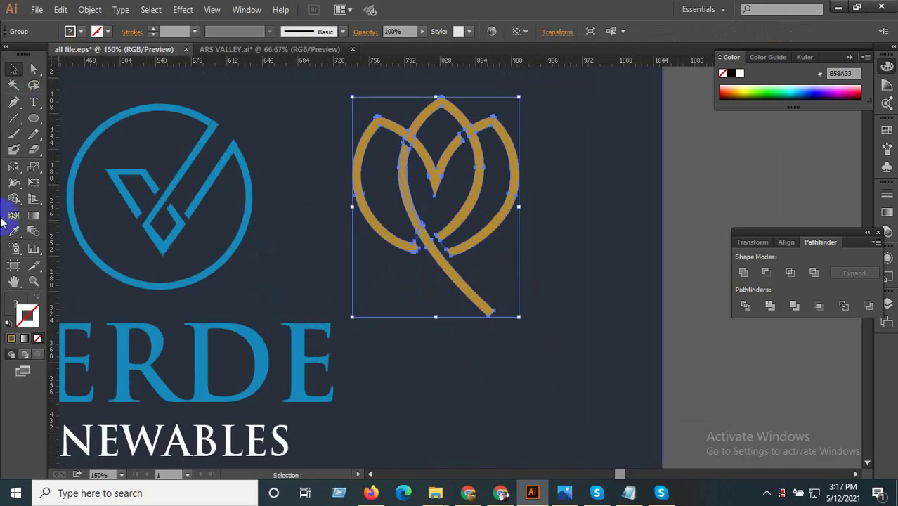
pyautogui.click(154, 219)
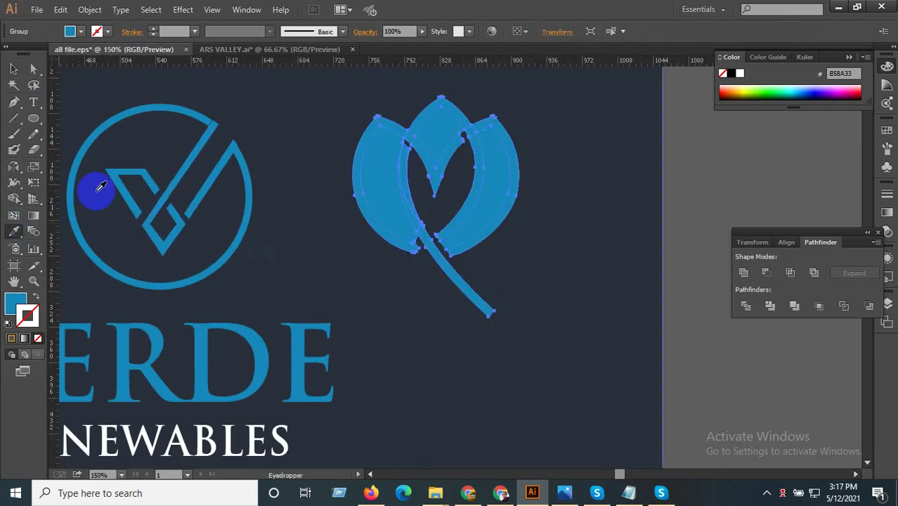
# - Make the tulip blue and delete its left, centre and right petal fill pieces, leaving outlines
pyautogui.click(13, 69)
pyautogui.click(381, 167)
pyautogui.scroll(1, 373, 151)
pyautogui.doubleClick(368, 149)
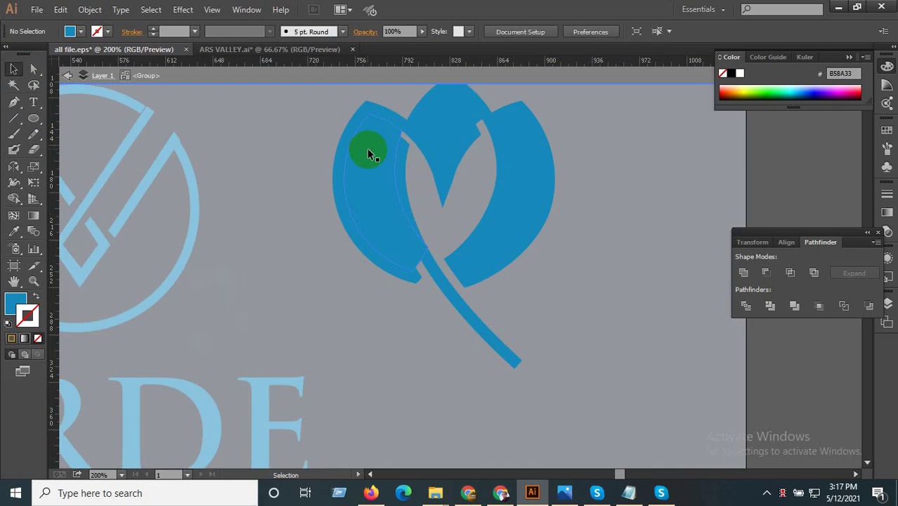
pyautogui.press('Delete')
pyautogui.click(443, 120)
pyautogui.press('Delete')
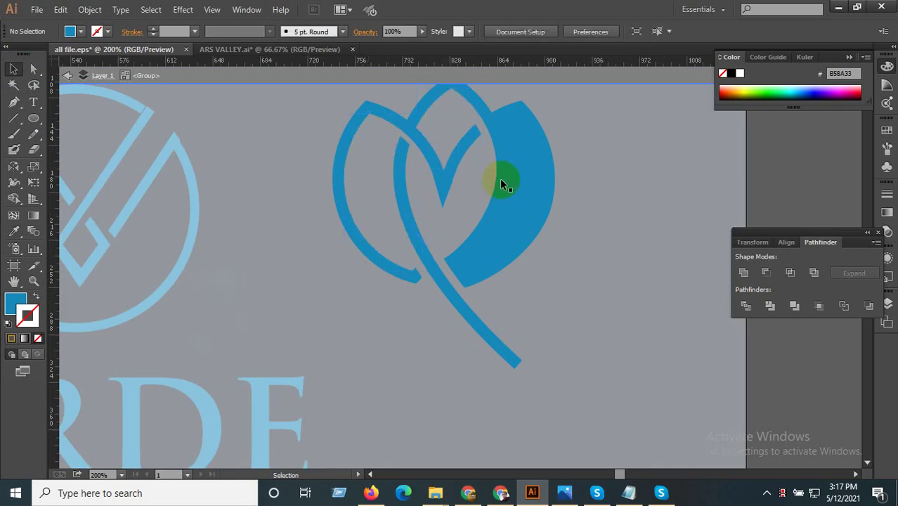
pyautogui.click(519, 199)
pyautogui.press('Delete')
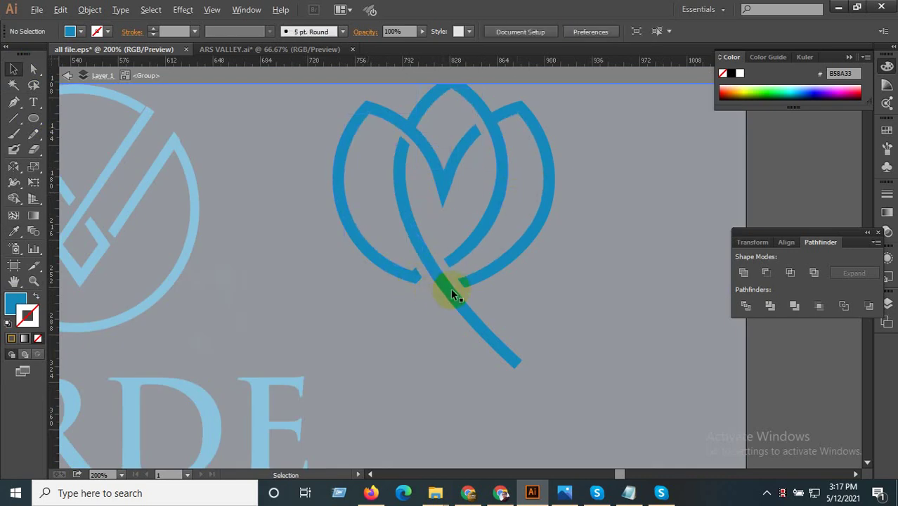
pyautogui.scroll(-2, 451, 287)
pyautogui.doubleClick(525, 300)
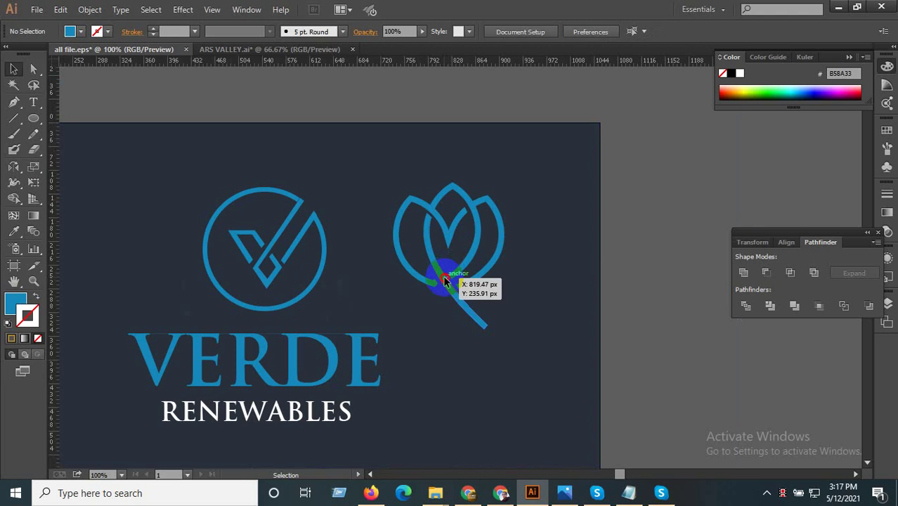
# - Shrink the tulip, delete the circle-check logo, and place the tulip above the VERDE wordmark
pyautogui.click(444, 281)
pyautogui.moveTo(506, 330); pyautogui.dragTo(490, 315)
pyautogui.click(319, 274)
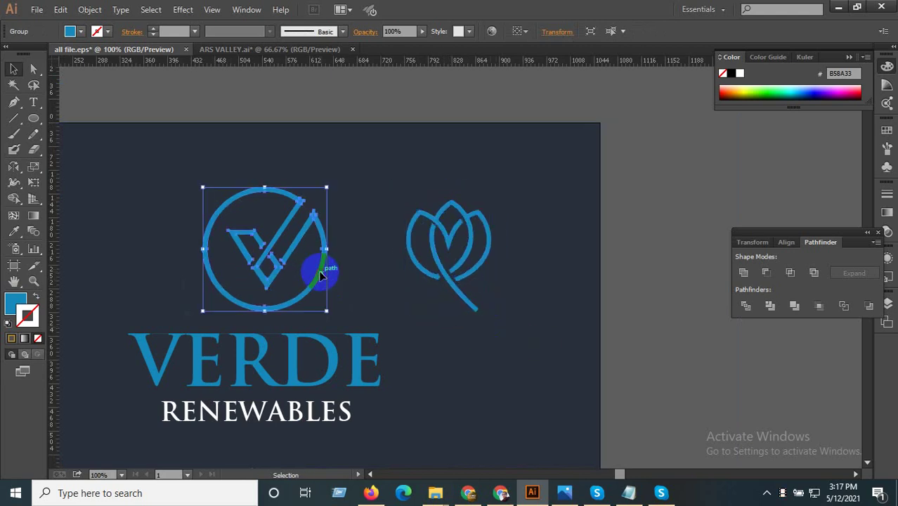
pyautogui.press('Delete')
pyautogui.moveTo(432, 263); pyautogui.dragTo(269, 274)
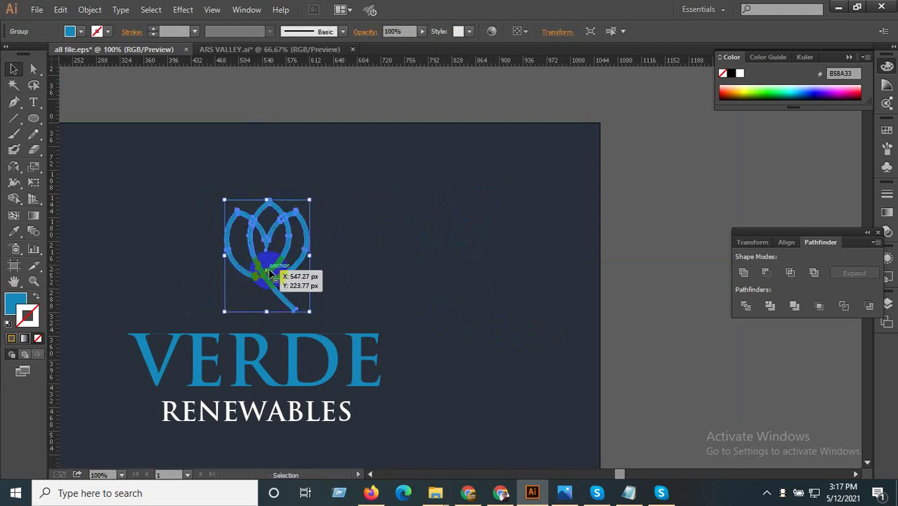
pyautogui.moveTo(269, 275); pyautogui.dragTo(260, 288)
pyautogui.scroll(1, 280, 330)
pyautogui.scroll(1, 275, 352)
pyautogui.scroll(-1, 274, 351)
# - Enlarge the tulip and centre it horizontally with the VERDE RENEWABLES text
pyautogui.scroll(-1, 428, 345)
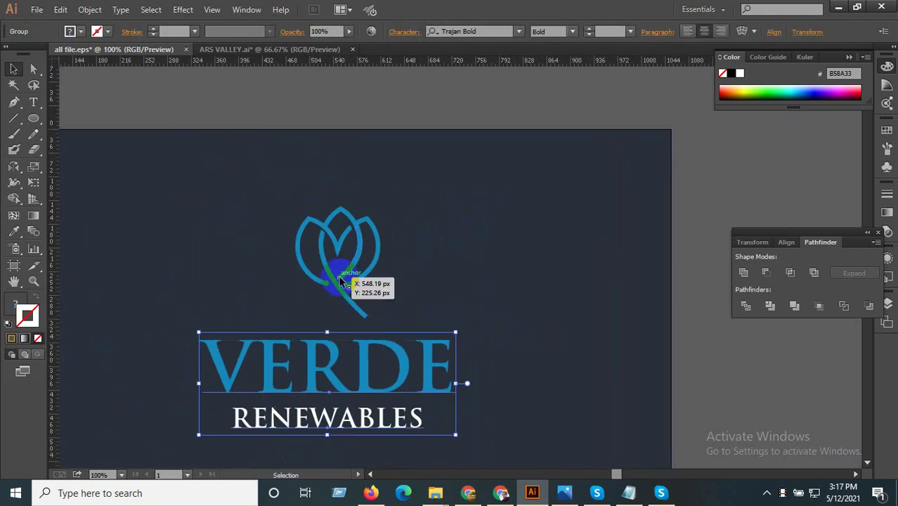
pyautogui.click(340, 281)
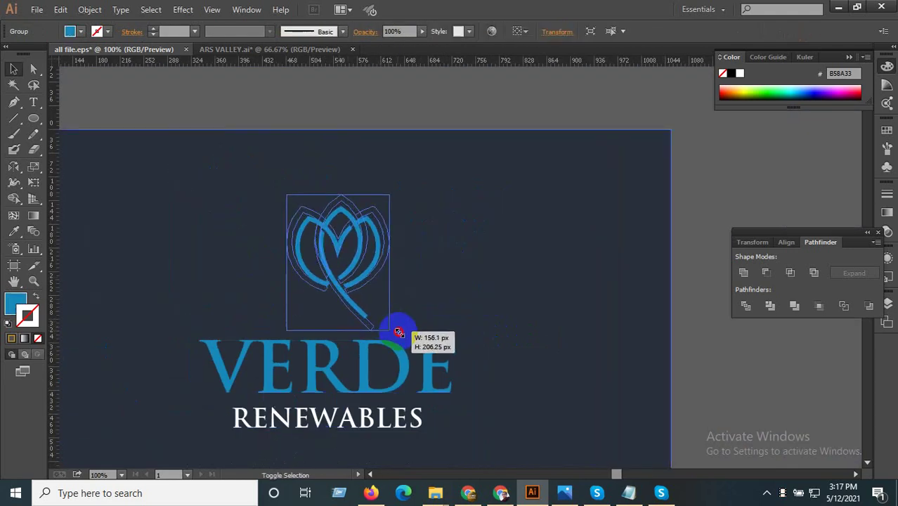
pyautogui.moveTo(381, 321); pyautogui.dragTo(421, 337)
pyautogui.scroll(-1, 421, 338)
pyautogui.keyDown('shift'); pyautogui.click(385, 355); pyautogui.keyUp('shift')
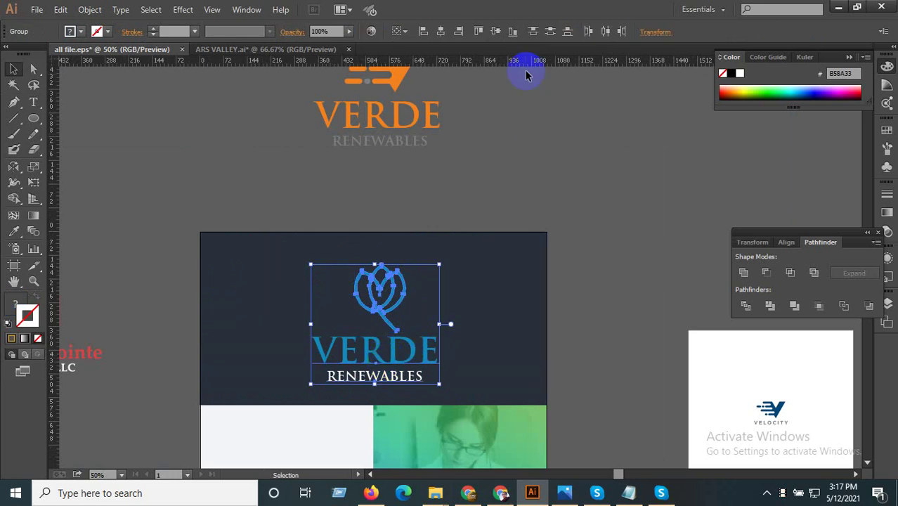
pyautogui.click(441, 31)
pyautogui.click(516, 129)
# - Duplicate the whole tulip-and-wordmark logo onto the white lower-left panel
pyautogui.scroll(-1, 477, 235)
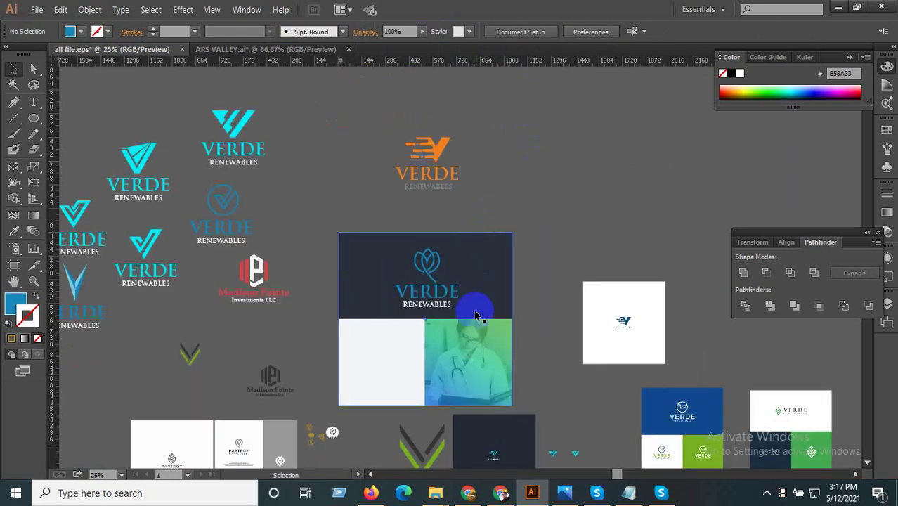
pyautogui.scroll(1, 475, 305)
pyautogui.moveTo(449, 120); pyautogui.dragTo(360, 286)
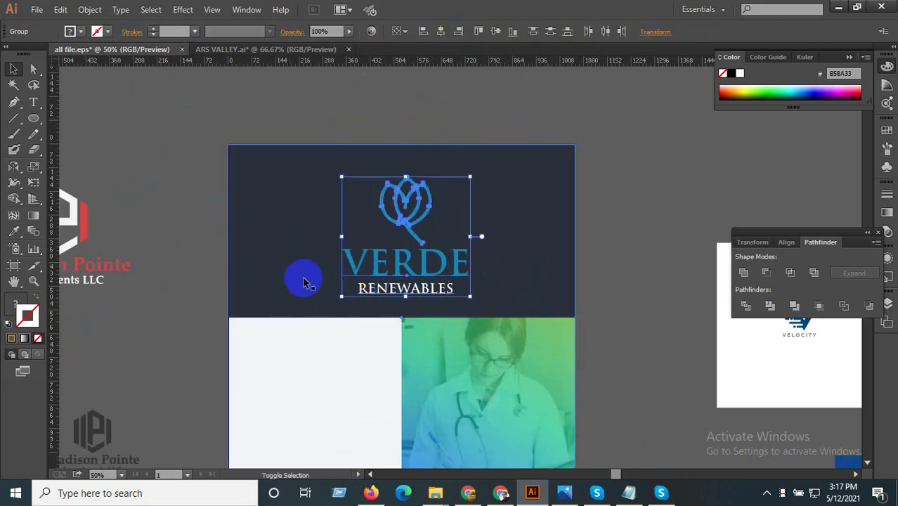
pyautogui.scroll(-1, 407, 232)
pyautogui.moveTo(411, 210)
pyautogui.mouseDown()
pyautogui.moveTo(363, 297)
pyautogui.moveTo(367, 314)
pyautogui.mouseUp()
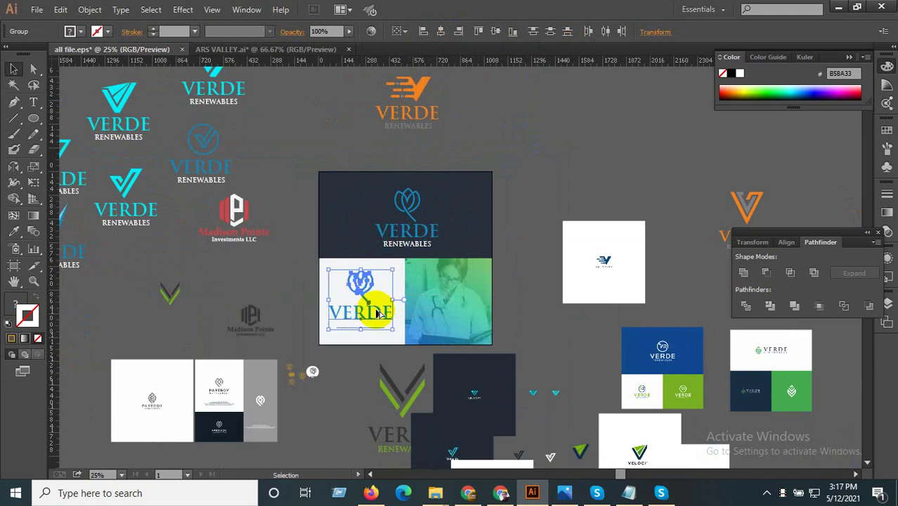
# - Shrink the logo copy on the white panel and duplicate it across to the right panel
pyautogui.scroll(3, 367, 313)
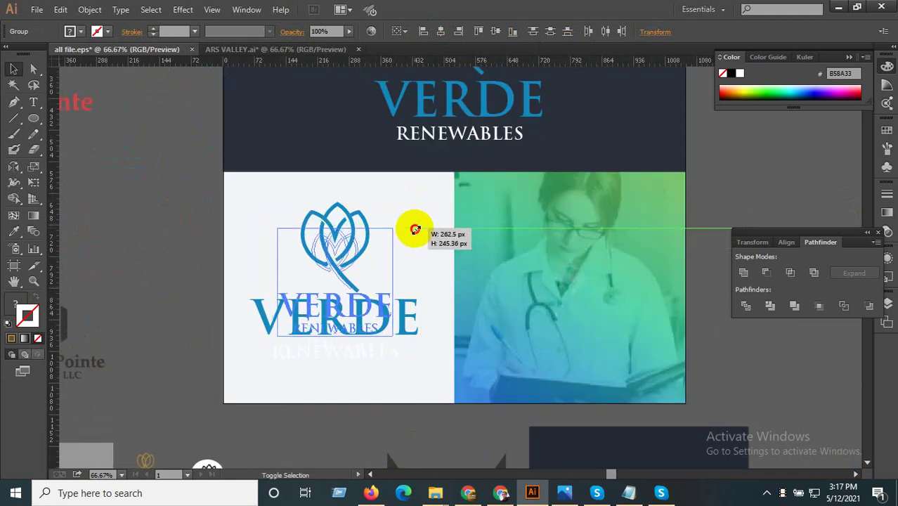
pyautogui.moveTo(422, 203); pyautogui.dragTo(394, 230)
pyautogui.scroll(-1, 337, 299)
pyautogui.moveTo(344, 308); pyautogui.dragTo(526, 317)
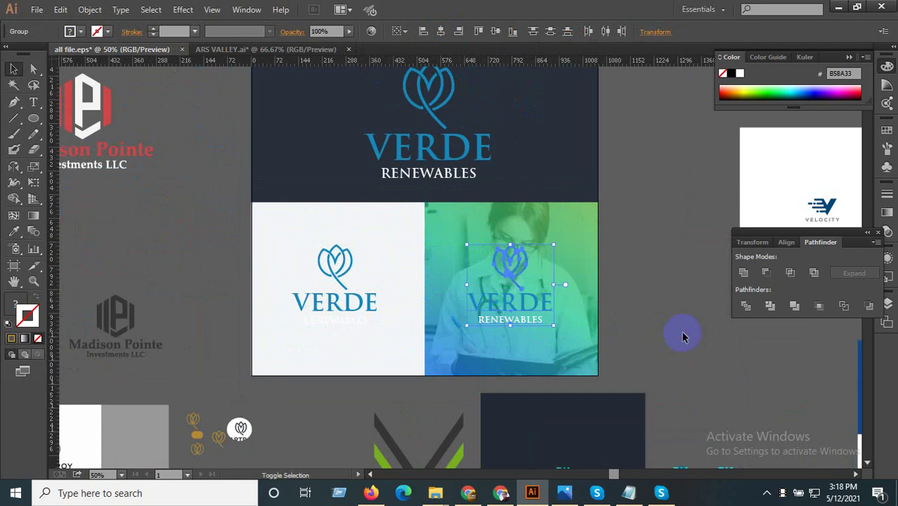
# - Recolour the green-panel logo white and the light-panel logo the dark Madison Pointe colour
pyautogui.click(14, 232)
pyautogui.click(272, 236)
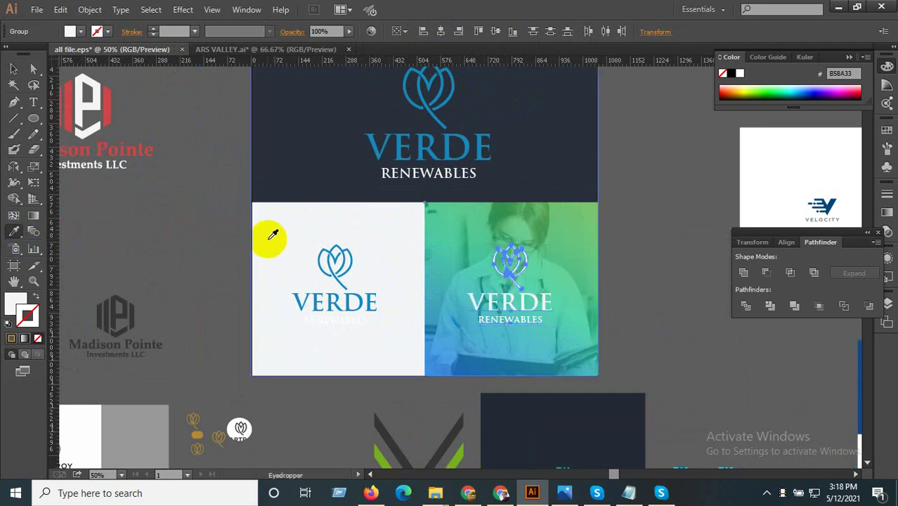
pyautogui.click(14, 70)
pyautogui.moveTo(254, 241); pyautogui.dragTo(367, 315)
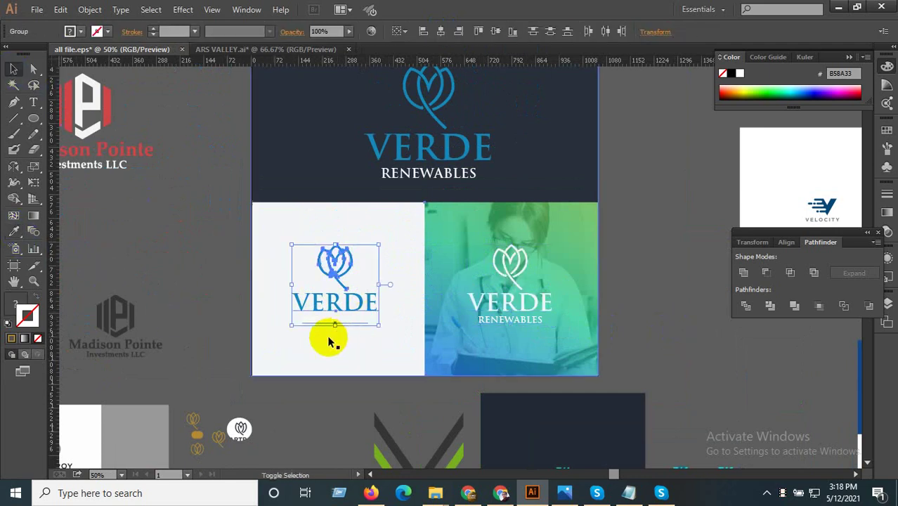
pyautogui.press('i')
pyautogui.click(115, 320)
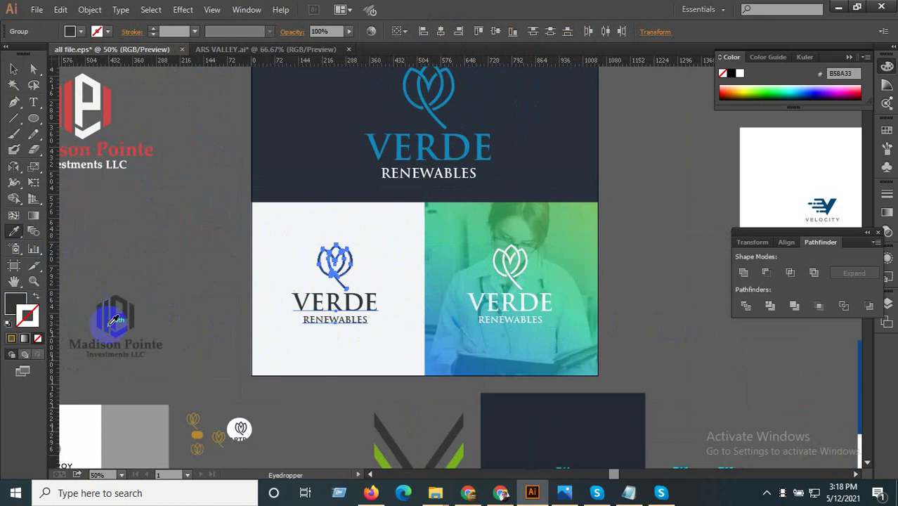
pyautogui.click(13, 68)
pyautogui.click(191, 276)
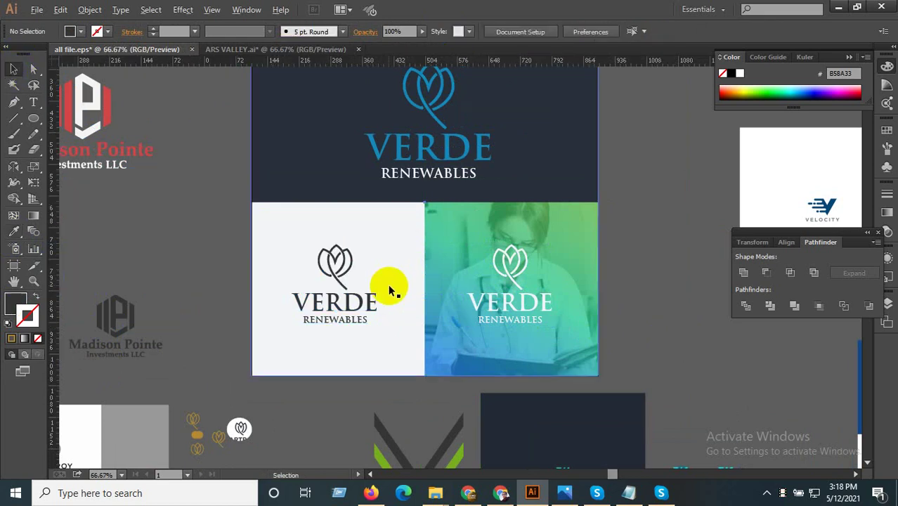
pyautogui.scroll(2, 390, 286)
pyautogui.scroll(-2, 265, 304)
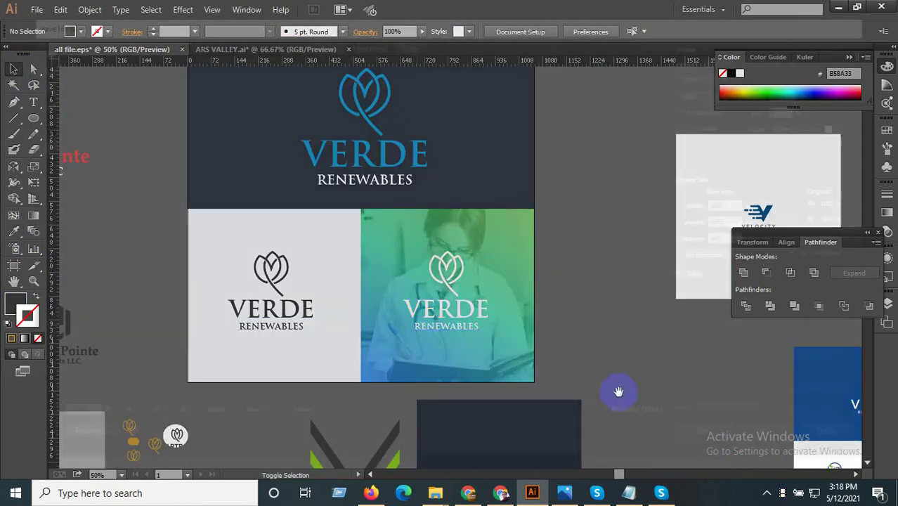
pyautogui.hotkey('ctrl', 'alt', 'shift', 's')
# - Browse to F: > All WORK ONLINE > UPLABS > ALL Font > V > New folder for the export
pyautogui.click(715, 441)
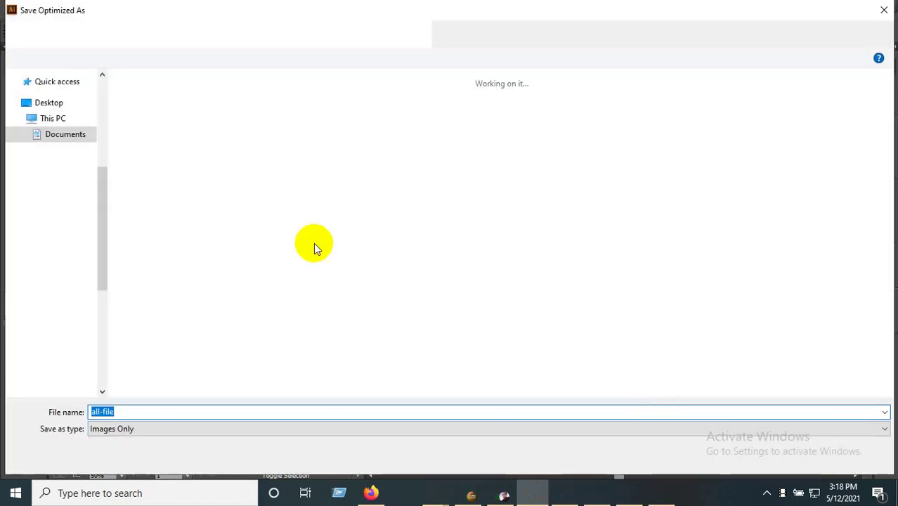
pyautogui.click(116, 39)
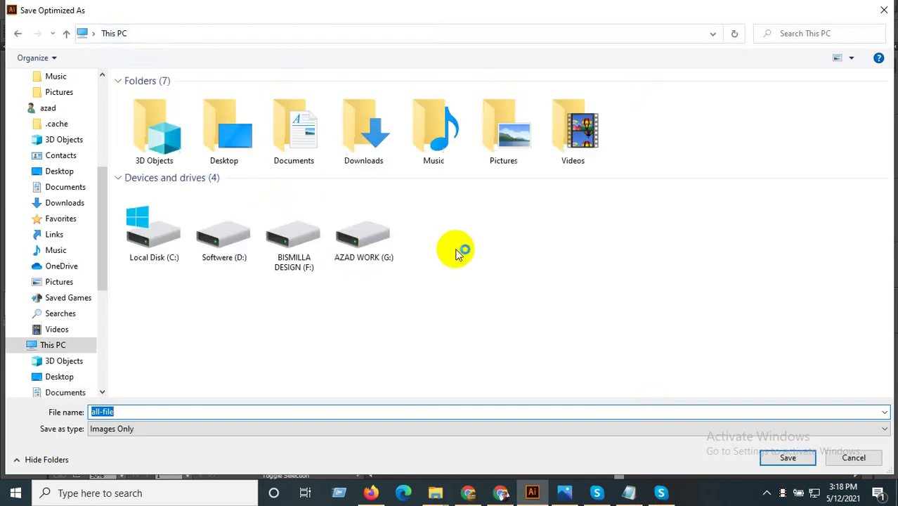
pyautogui.doubleClick(314, 239)
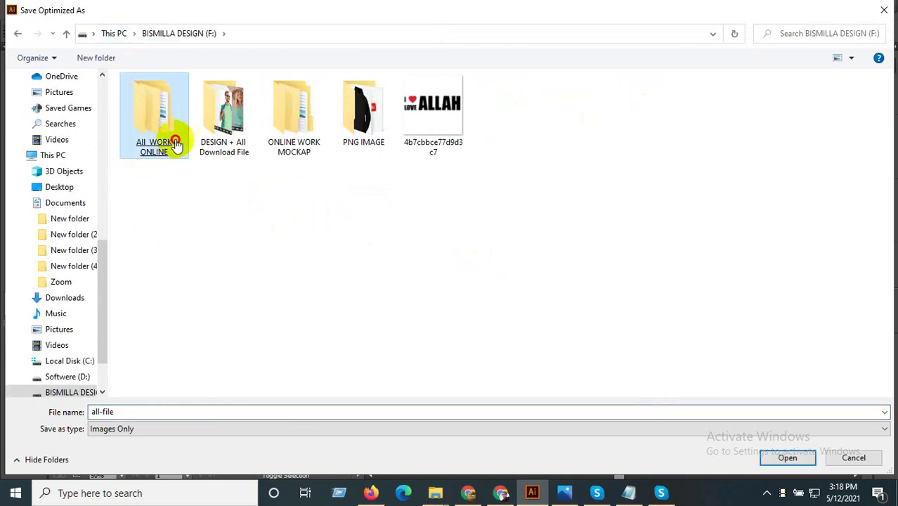
pyautogui.doubleClick(165, 141)
pyautogui.doubleClick(756, 282)
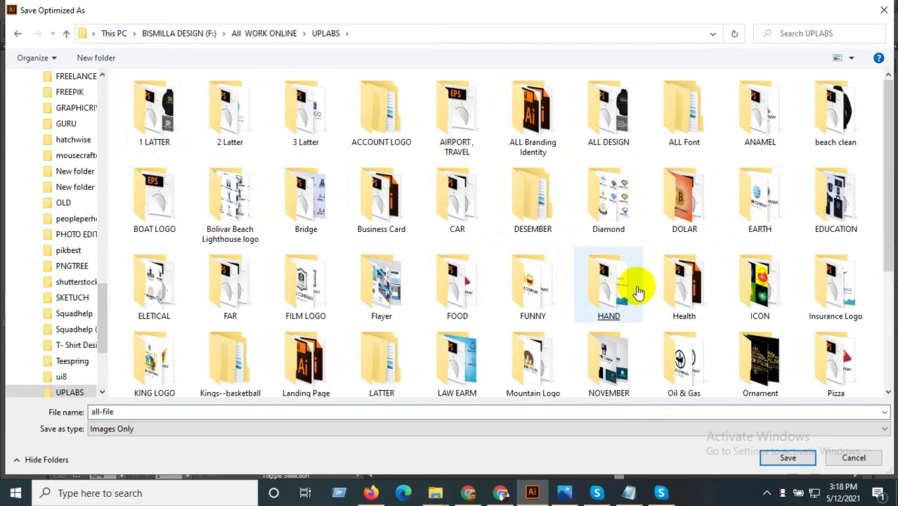
pyautogui.doubleClick(657, 123)
pyautogui.click(325, 172)
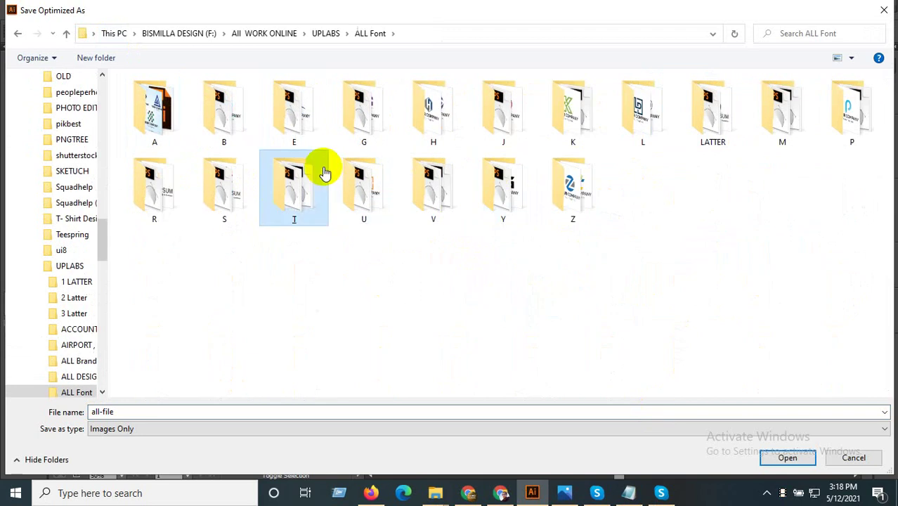
pyautogui.doubleClick(438, 210)
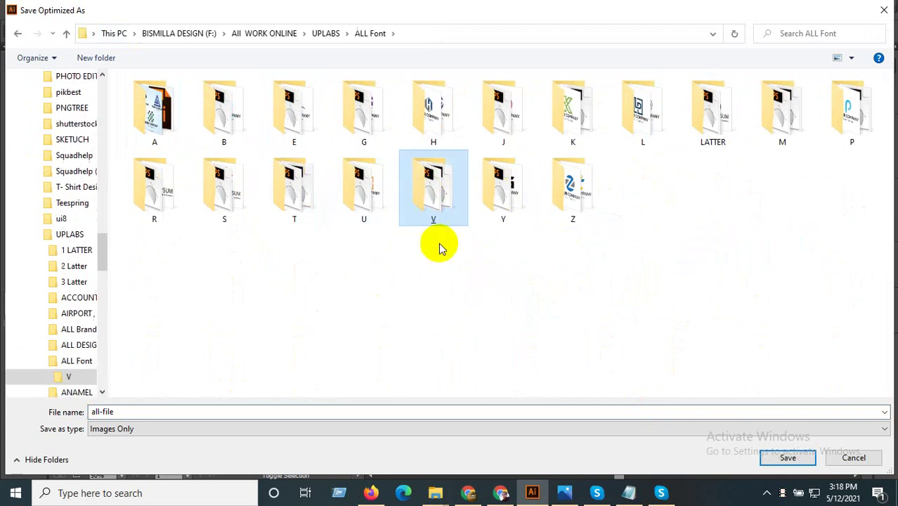
pyautogui.doubleClick(154, 113)
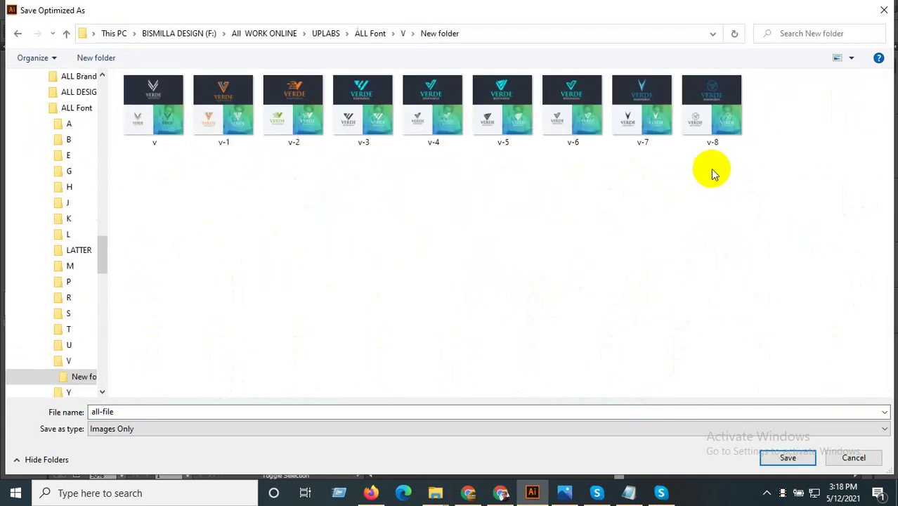
# - Name the exported image 10 and save it in the New folder
pyautogui.click(712, 112)
pyautogui.click(113, 412)
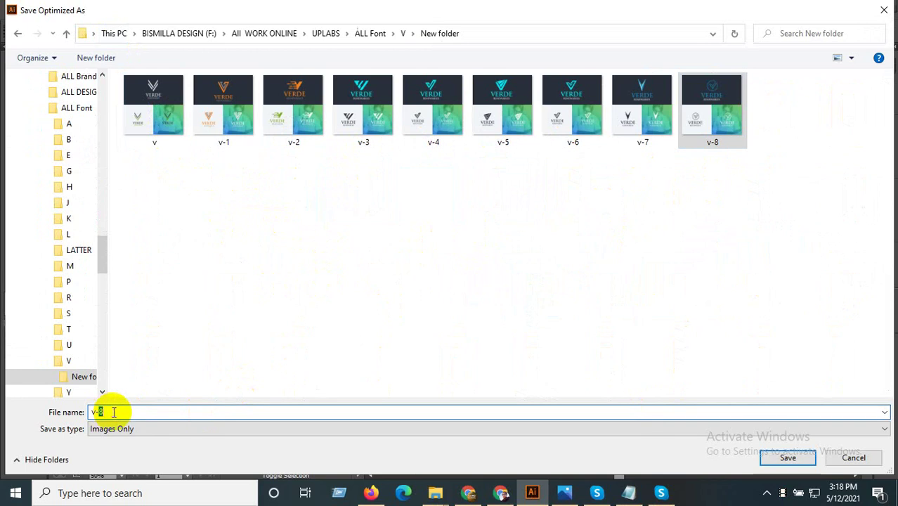
pyautogui.write('9')
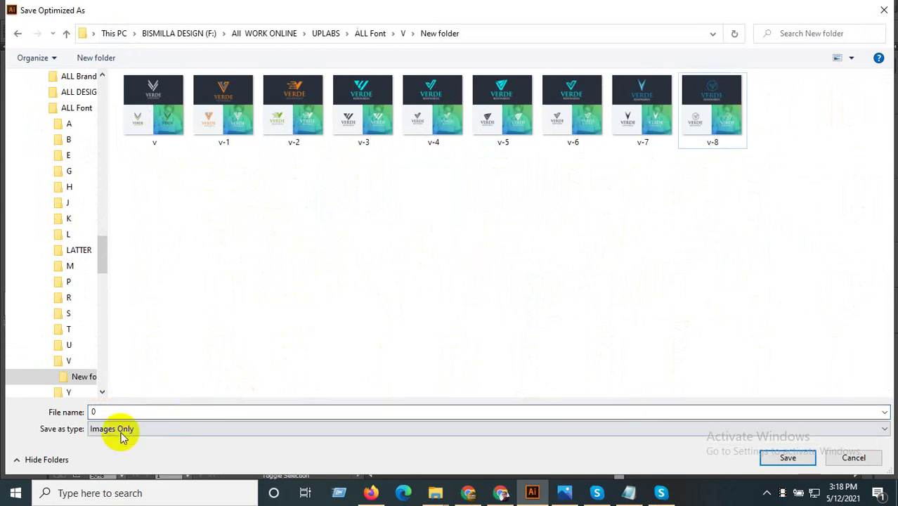
pyautogui.doubleClick(95, 413)
pyautogui.write('10')
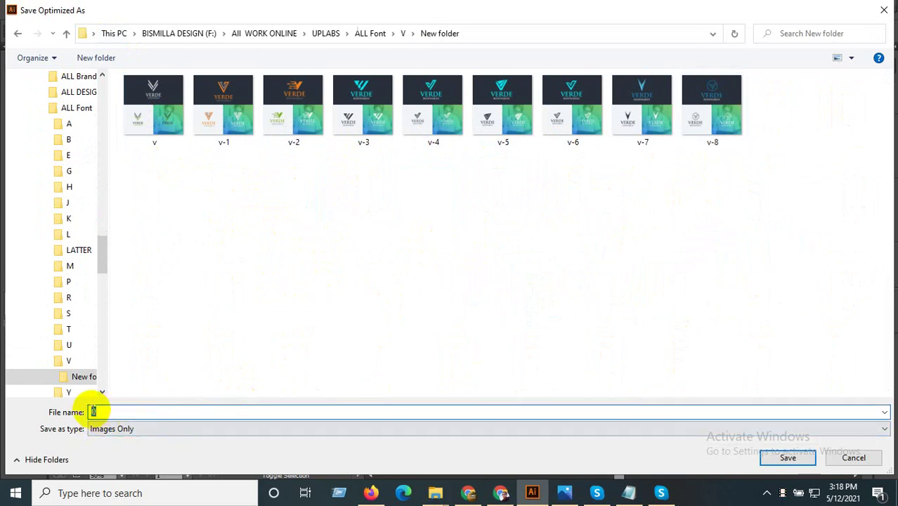
pyautogui.click(784, 456)
# - Save the document, accepting the font embedding warning
pyautogui.hotkey('ctrl', '-')
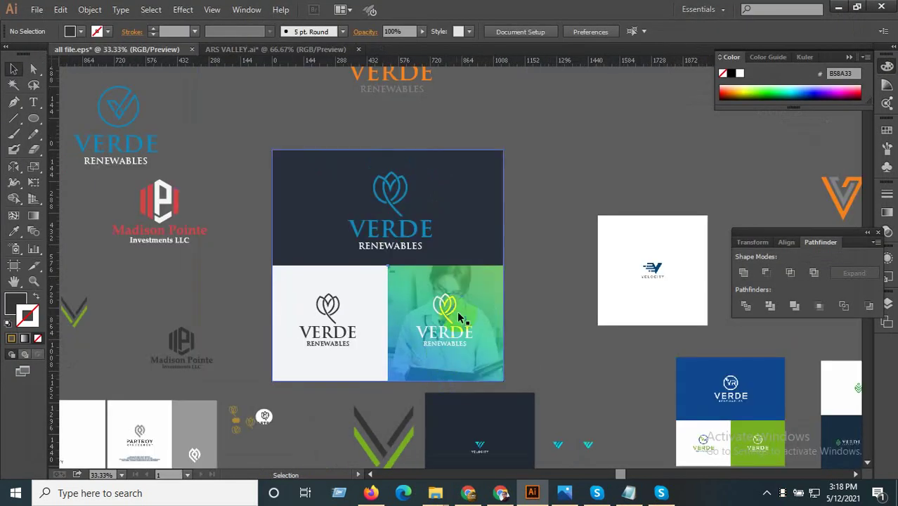
pyautogui.scroll(-1, 424, 137)
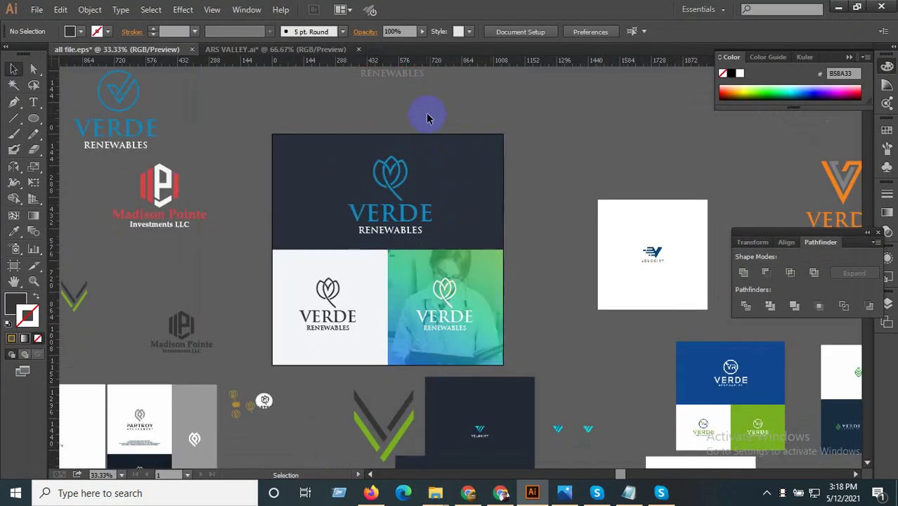
pyautogui.click(37, 10)
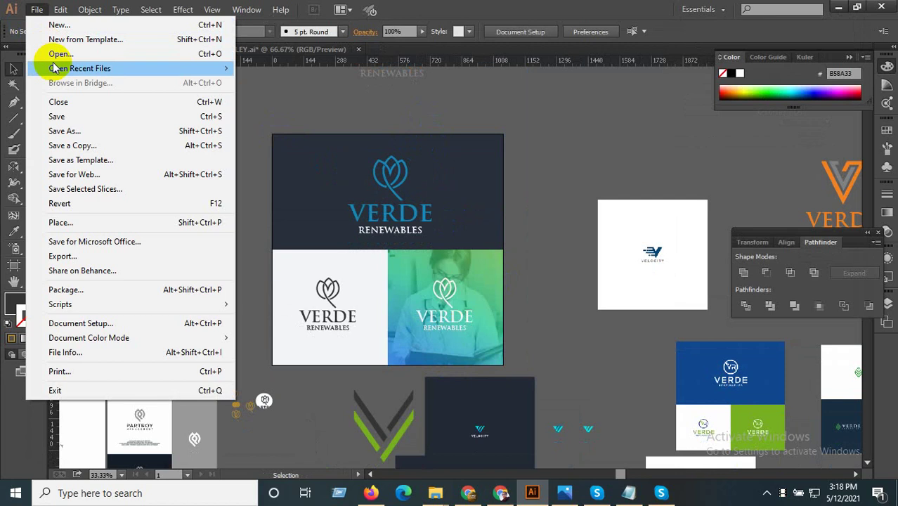
pyautogui.click(67, 116)
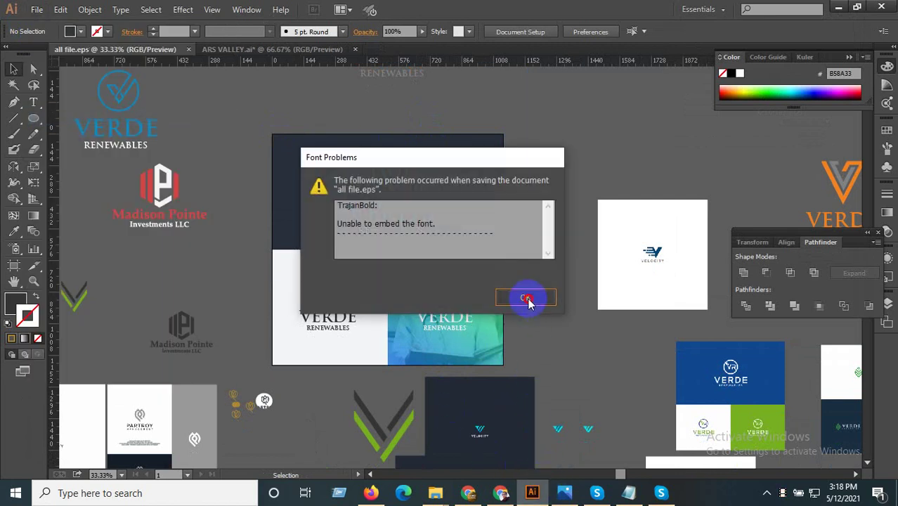
pyautogui.click(527, 299)
# - Move the blue top VERDE logo to the left of the mockup
pyautogui.click(331, 230)
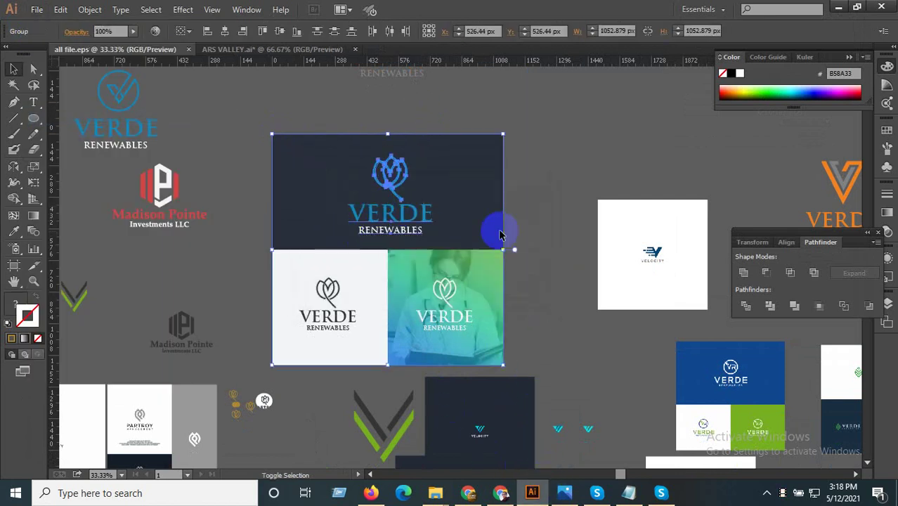
pyautogui.scroll(-2, 532, 239)
pyautogui.click(455, 229)
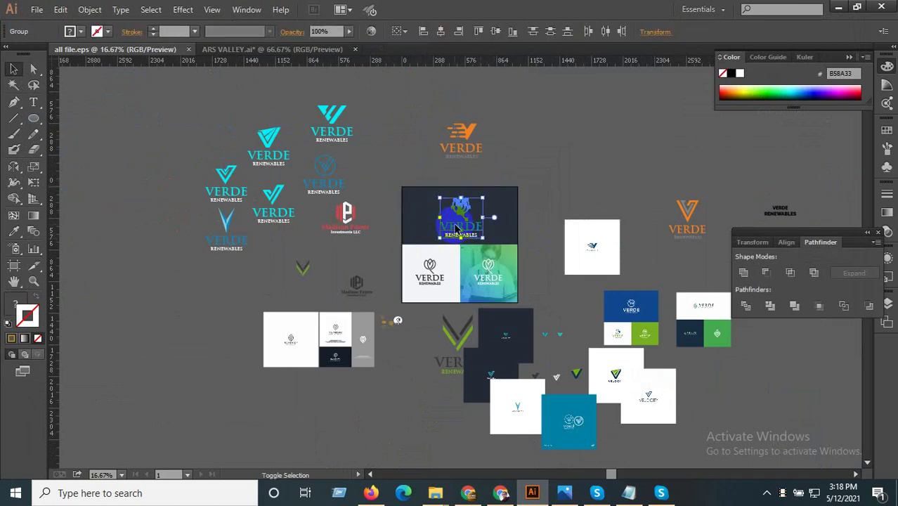
pyautogui.moveTo(455, 228); pyautogui.dragTo(151, 237)
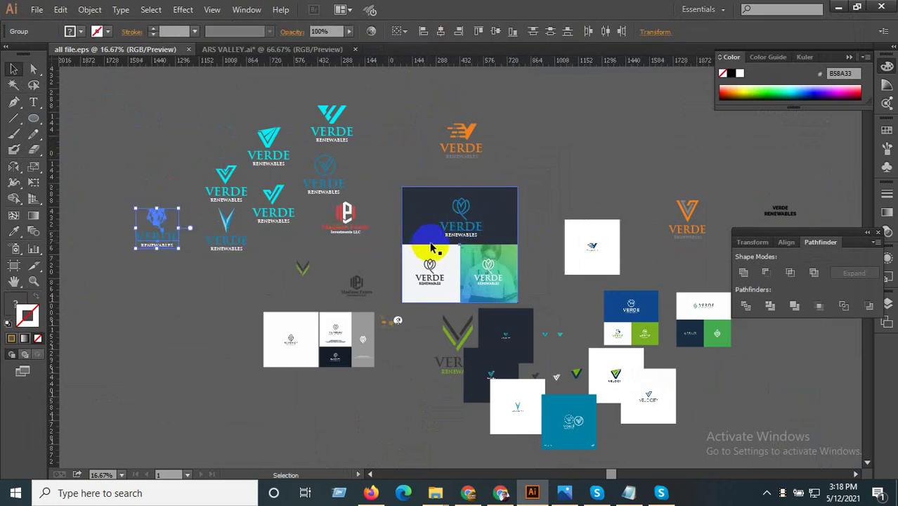
pyautogui.scroll(1, 433, 247)
# - Select both lower-panel VERDE logos and delete them
pyautogui.click(421, 315)
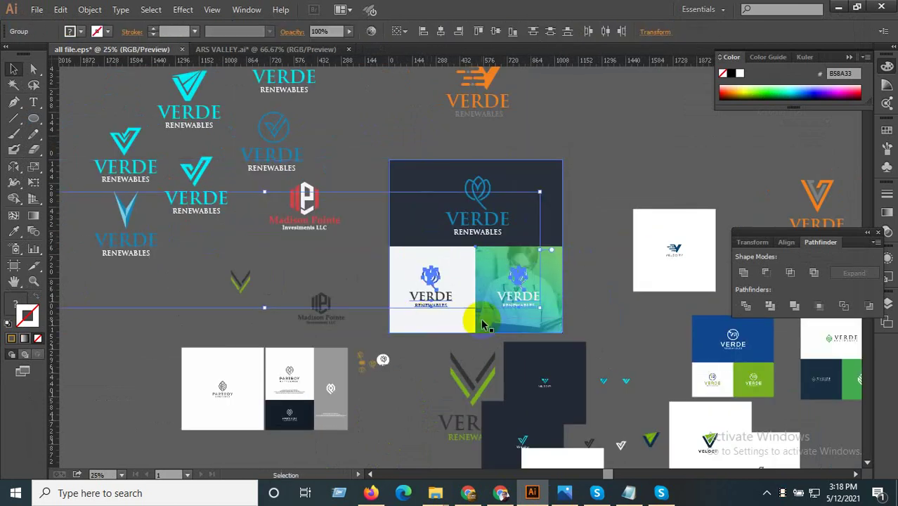
pyautogui.keyDown('shift'); pyautogui.click(635, 288); pyautogui.keyUp('shift')
pyautogui.keyDown('shift'); pyautogui.click(407, 267); pyautogui.keyUp('shift')
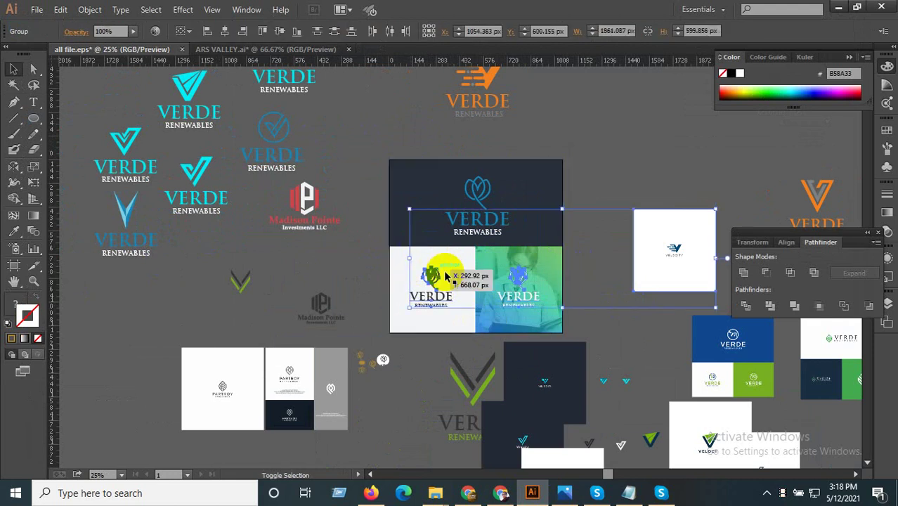
pyautogui.click(593, 270)
pyautogui.click(431, 311)
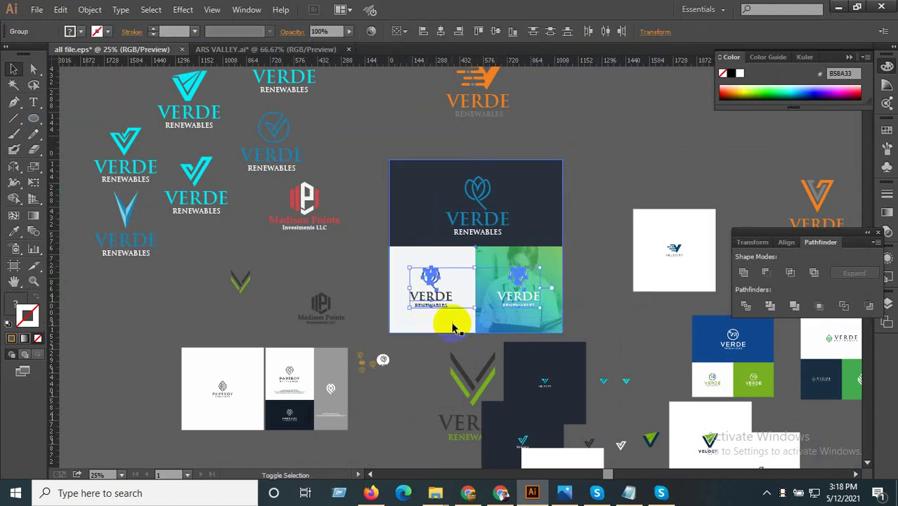
pyautogui.press('Delete')
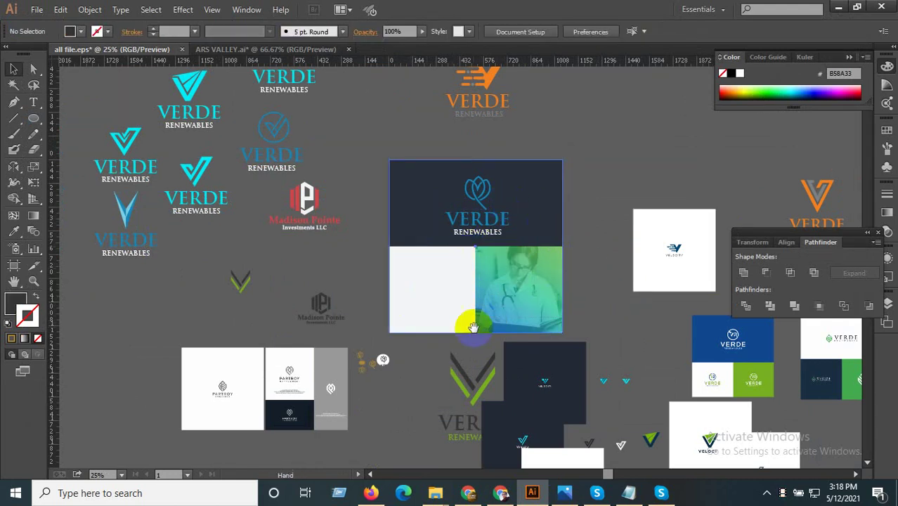
pyautogui.scroll(-4, 542, 225)
pyautogui.scroll(-1, 411, 345)
pyautogui.scroll(-2, 395, 283)
pyautogui.scroll(3, 395, 282)
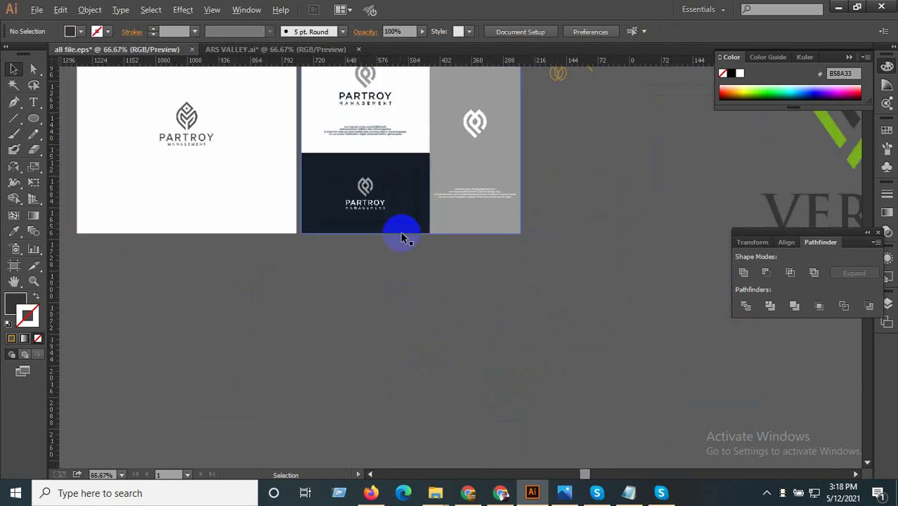
pyautogui.scroll(1, 401, 237)
pyautogui.scroll(1, 385, 190)
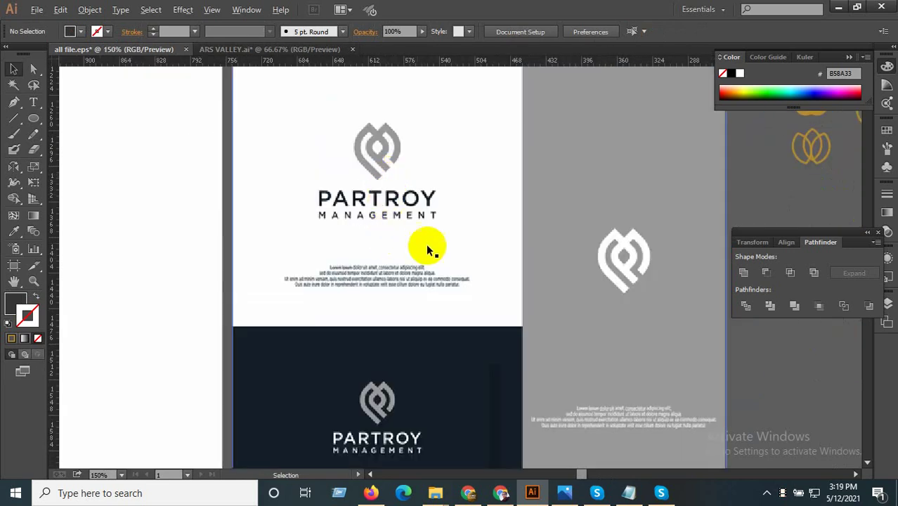
pyautogui.scroll(-2, 427, 245)
pyautogui.scroll(2, 197, 256)
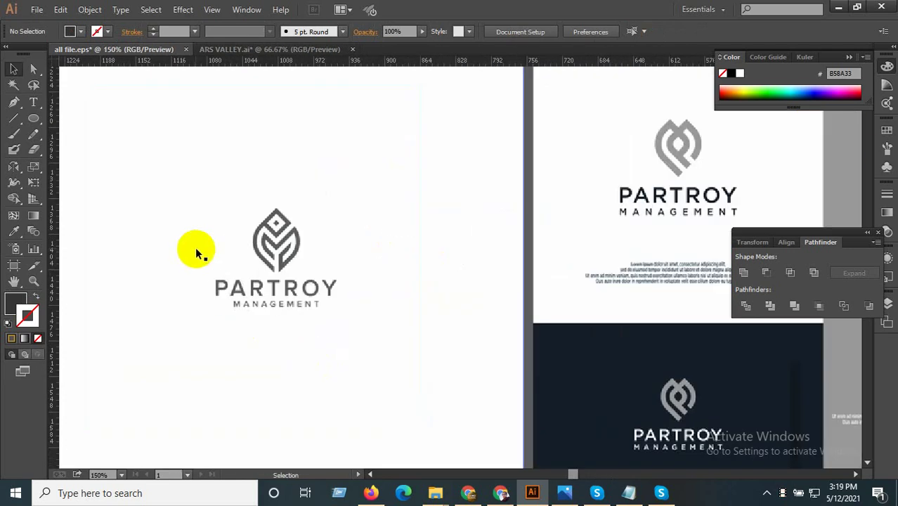